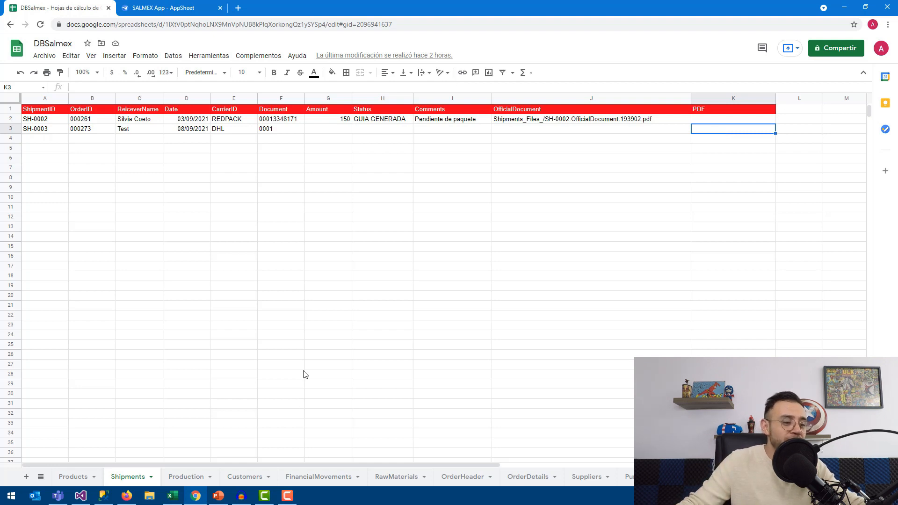
Inspect the PDF column in the OrderHeader and Shipments sheets, including shipments SH-0002 and SH-0003
left_click(463, 476)
left_click(392, 98)
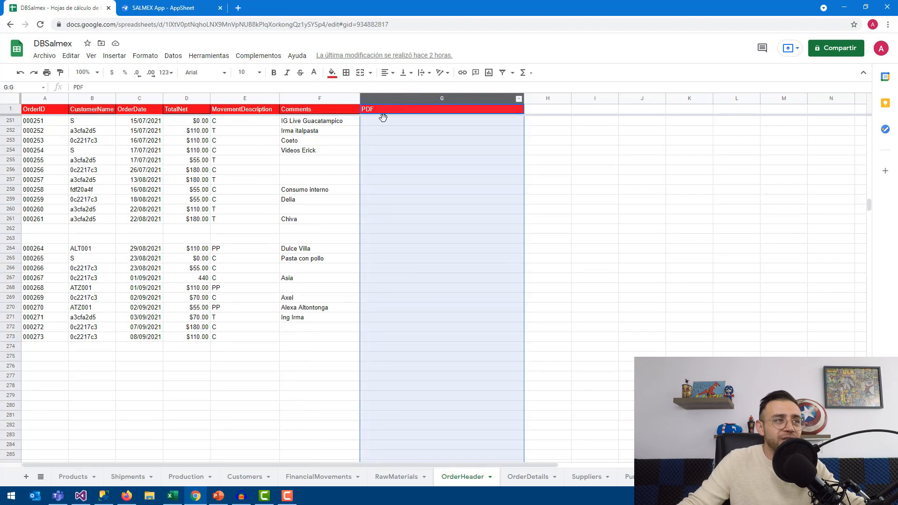
left_click(380, 318)
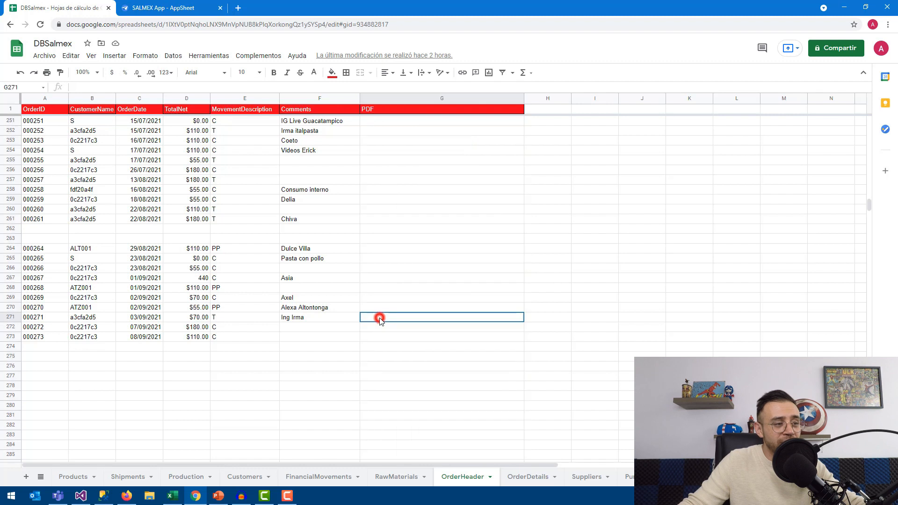
left_click(127, 476)
left_click(706, 119)
left_click(706, 127)
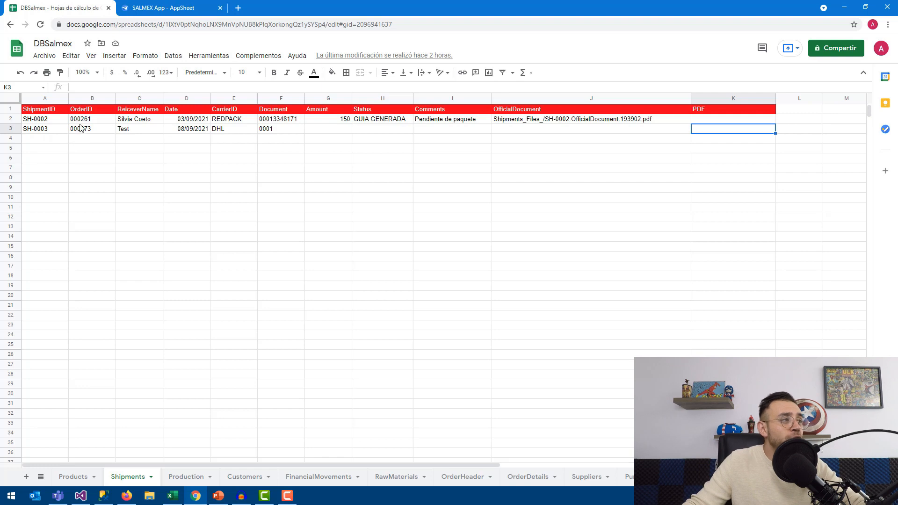
Compare order 000273's OrderID between the Shipments and OrderHeader sheets
left_click(88, 99)
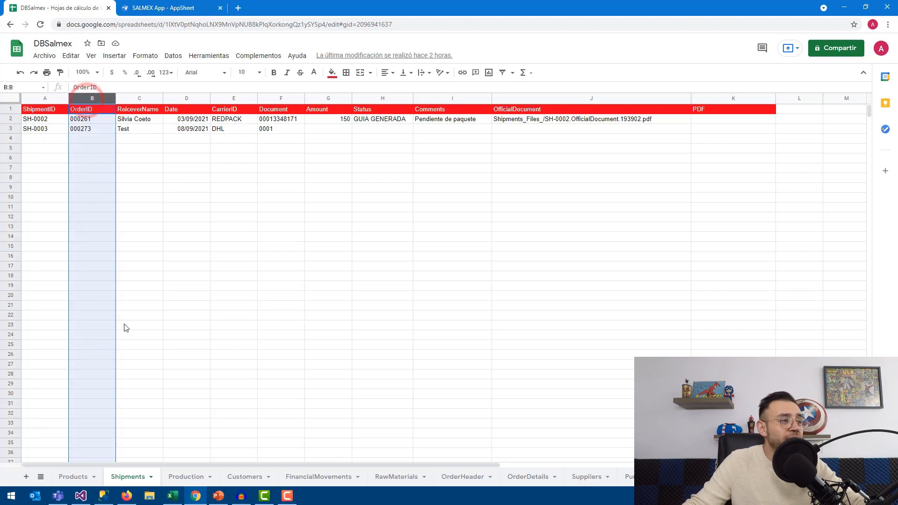
left_click(80, 130)
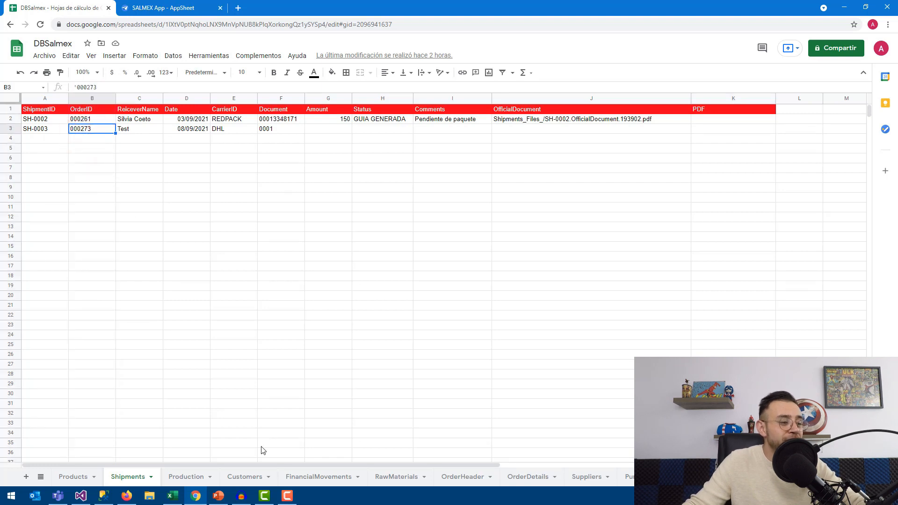
left_click(474, 480)
left_click(31, 337)
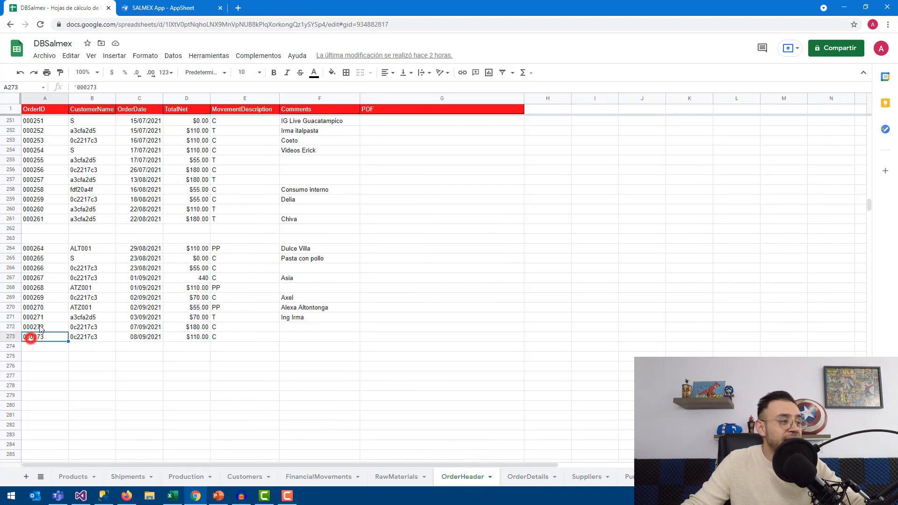
left_click(45, 98)
left_click(140, 478)
left_click(92, 98)
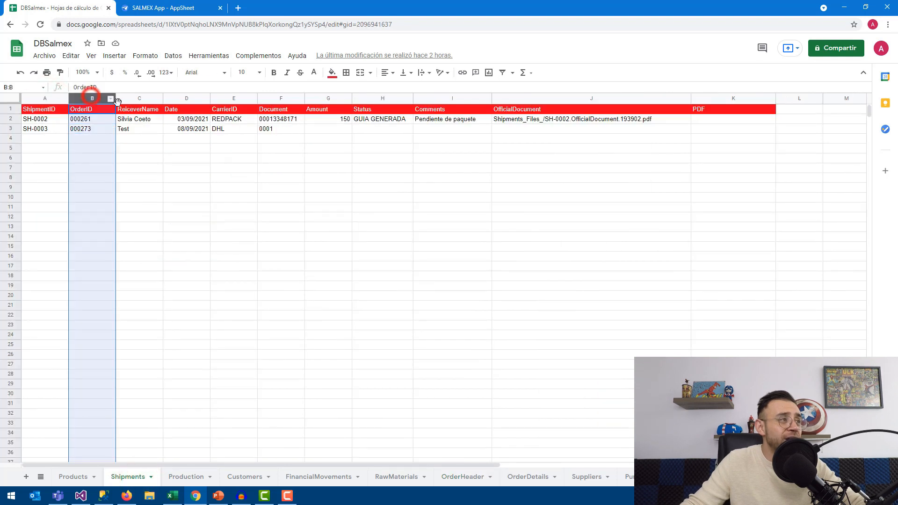
left_click(720, 128)
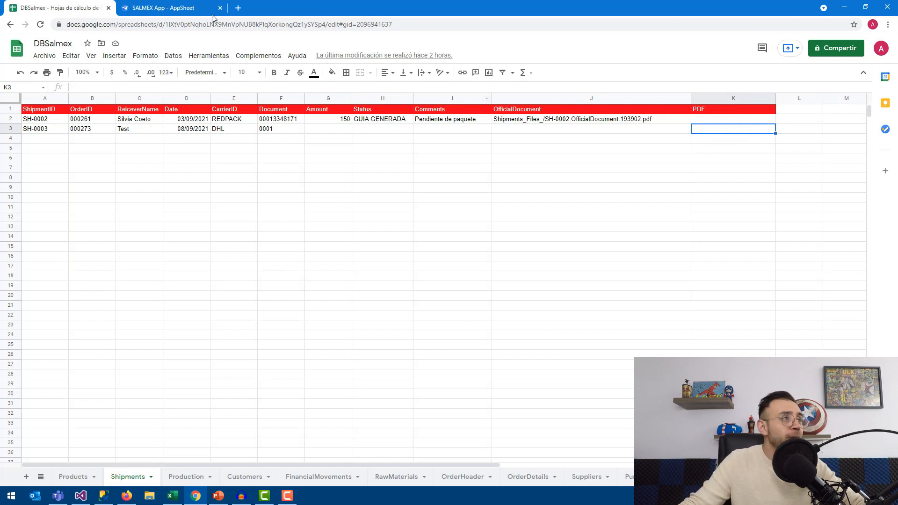
In AppSheet Automation, start a new bot and name it OrderGeneratePDF
left_click(159, 7)
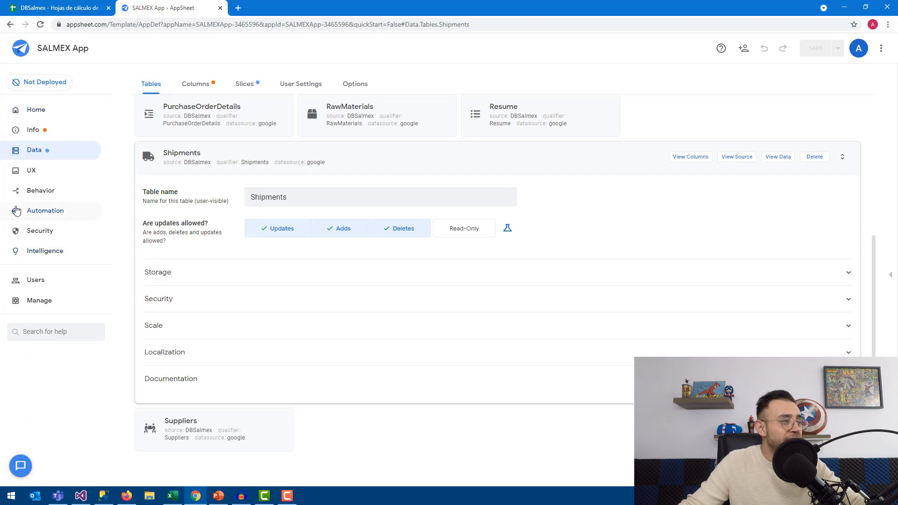
left_click(48, 212)
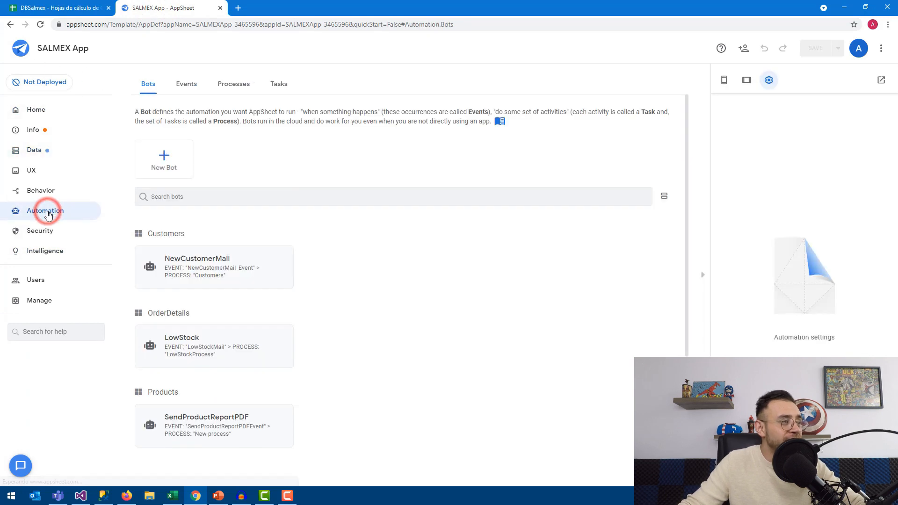
left_click(164, 165)
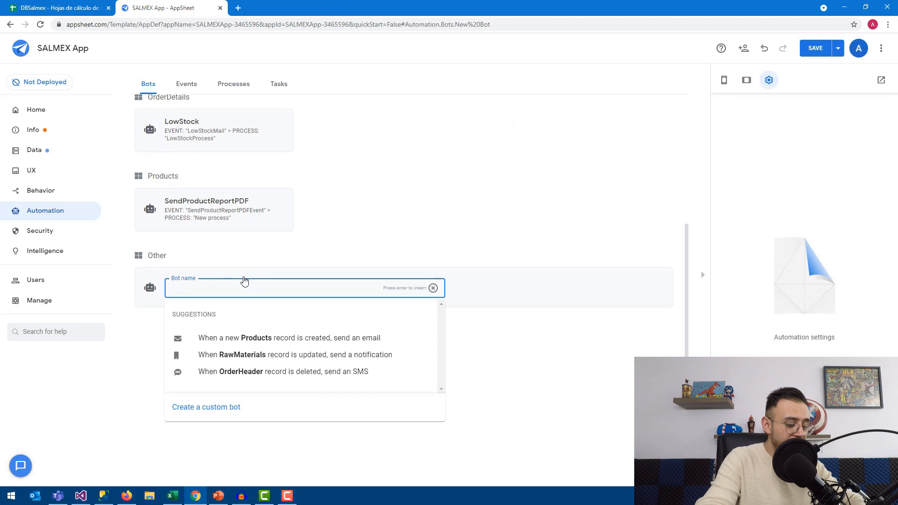
type("GenerateR")
key("BackSpace")
key("BackSpace")
key("BackSpace")
key("BackSpace")
key("BackSpace")
key("BackSpace")
key("BackSpace")
key("BackSpace")
type("Order")
key("BackSpace")
key("BackSpace")
key("BackSpace")
key("BackSpace")
key("BackSpace")
type("Generate")
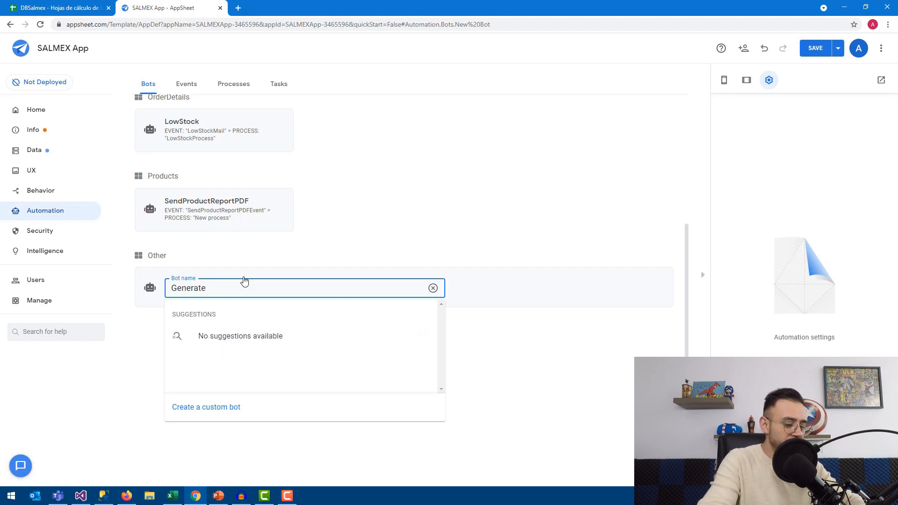
type("PDF")
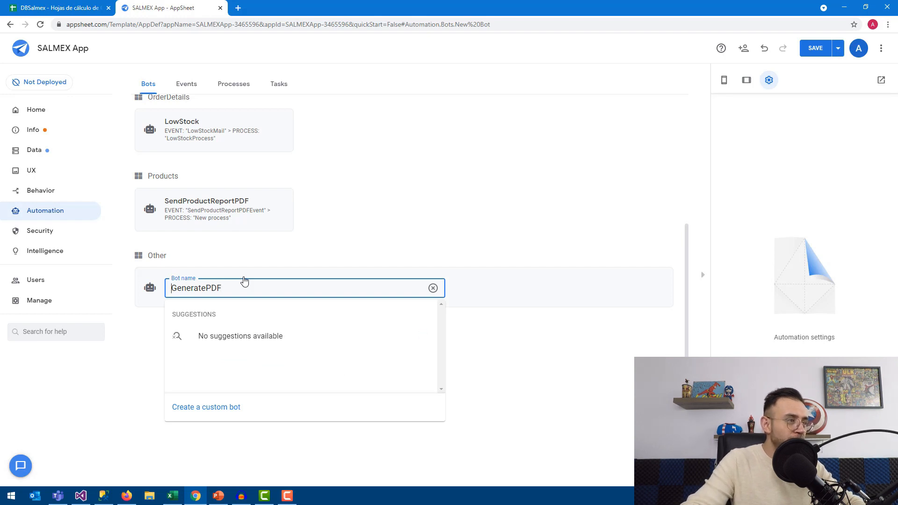
key("Home")
type("Order")
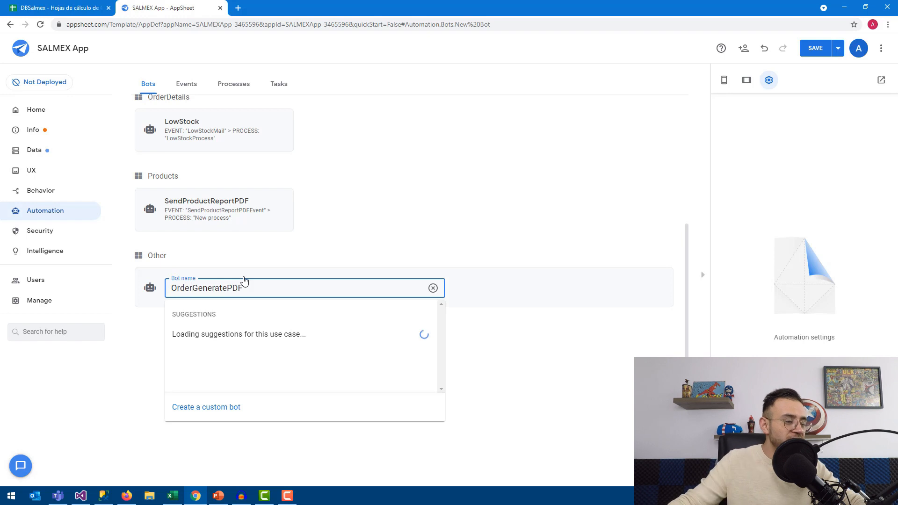
scroll(240, 276, "down", 1)
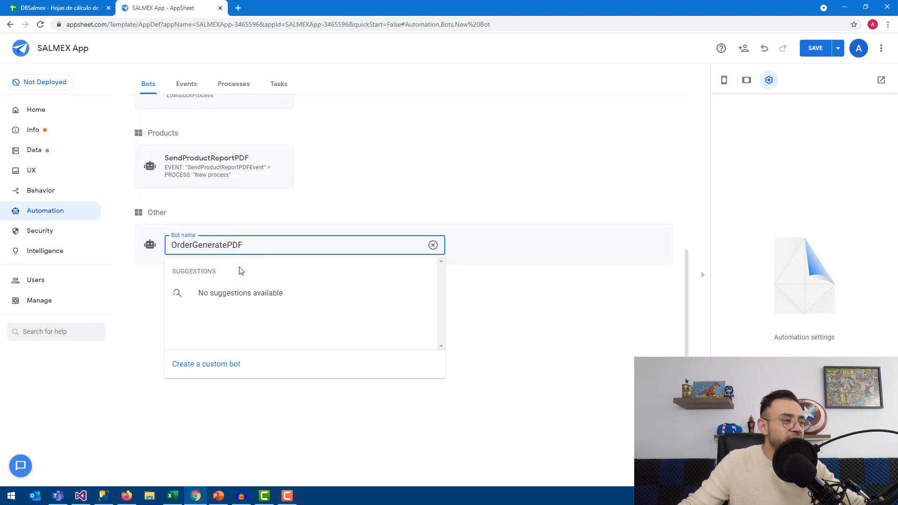
Create the custom bot and name its event OrderGeneratePDFEvent
left_click(195, 364)
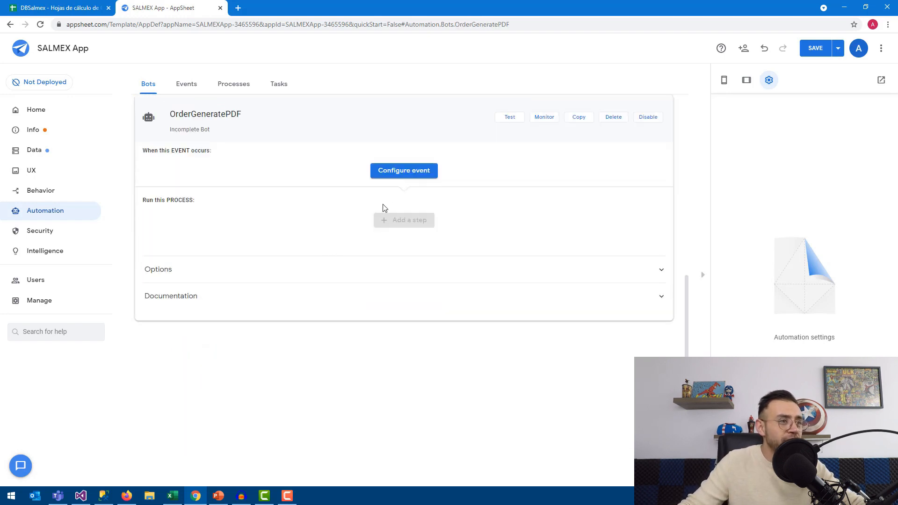
left_click(397, 180)
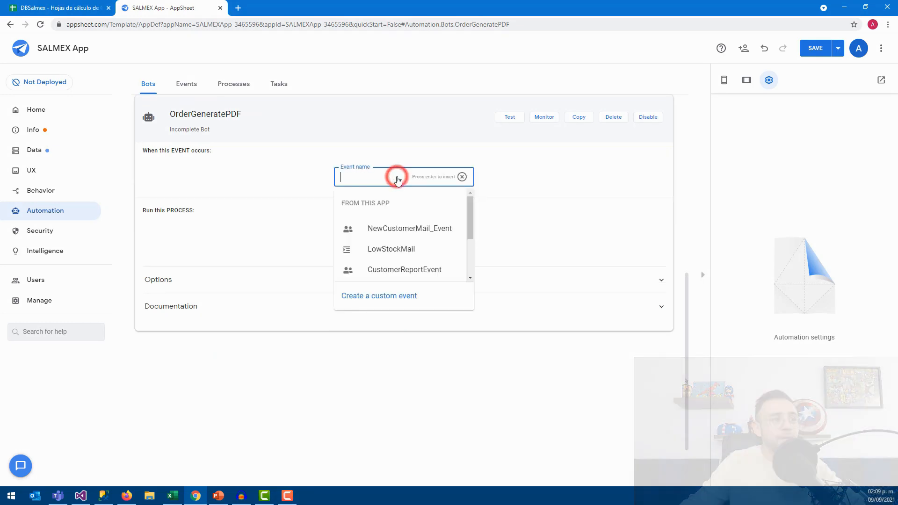
type("OrderGene")
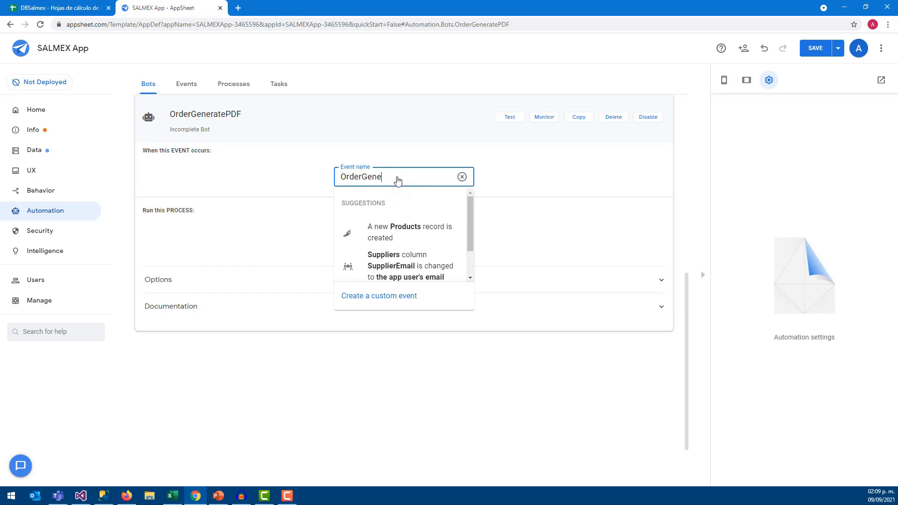
type("ratePDFEvent")
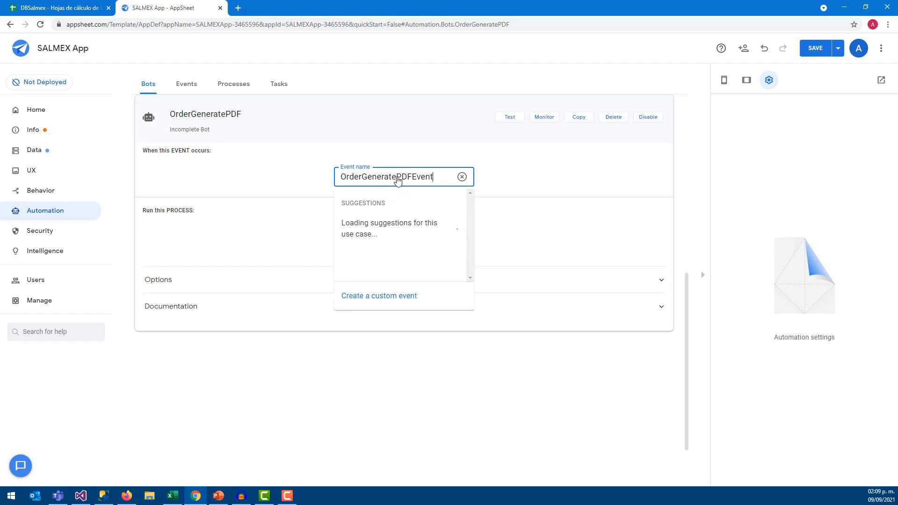
key("Return")
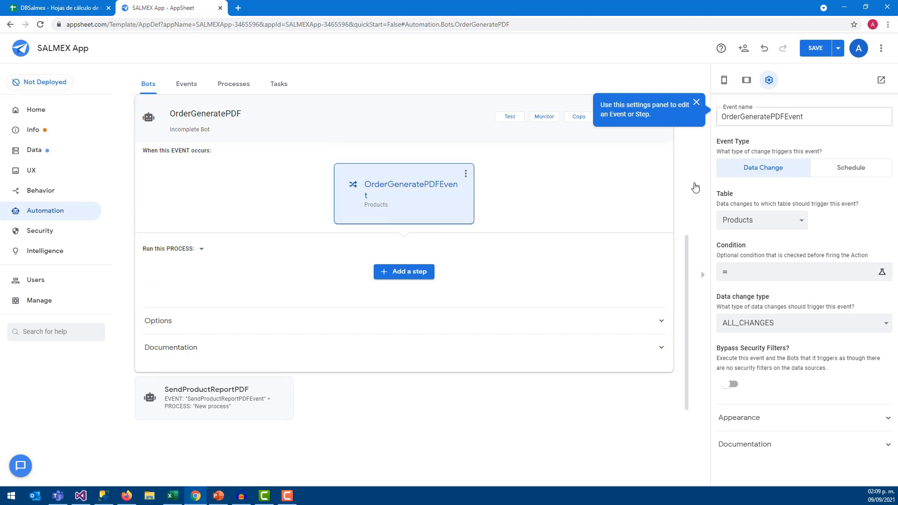
Trigger the event on all changes to the OrderHeader table
left_click(778, 222)
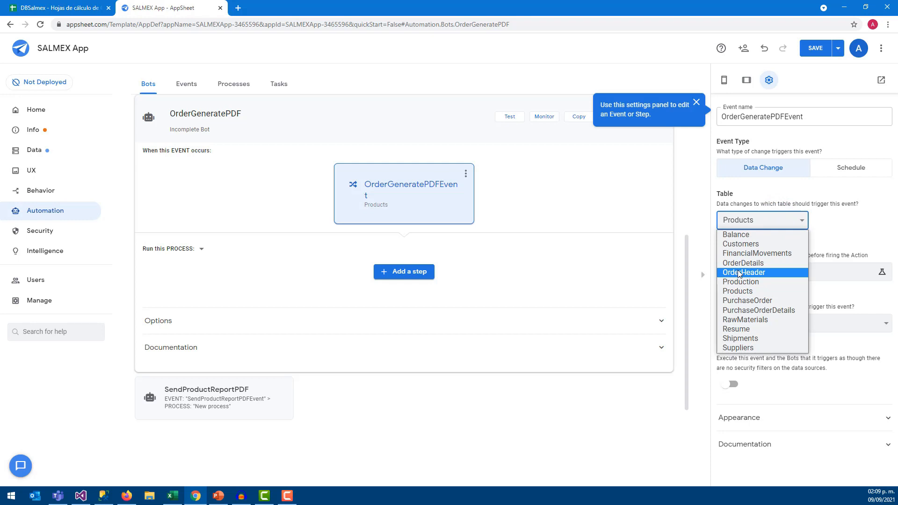
left_click(738, 273)
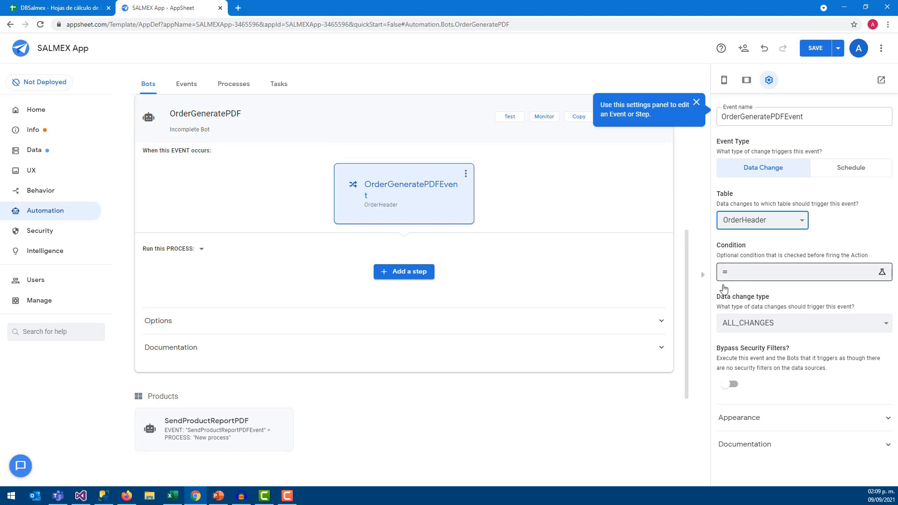
left_click(738, 323)
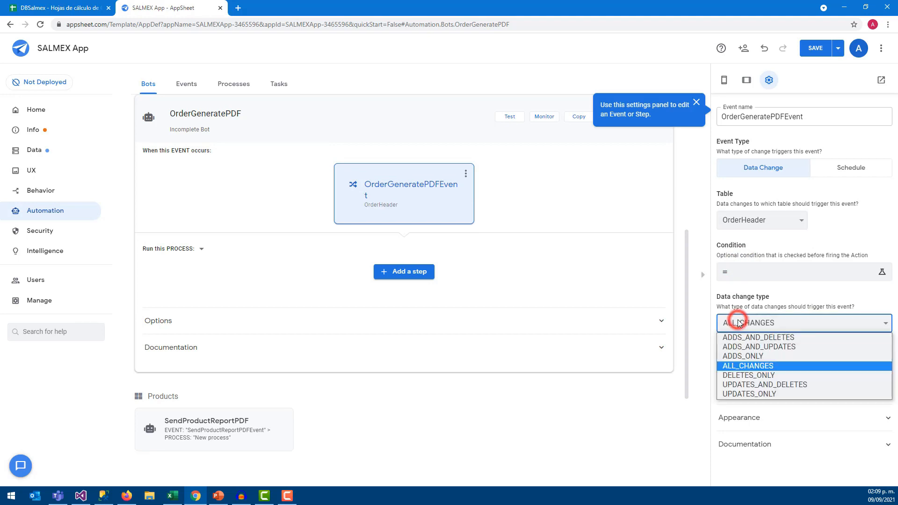
left_click(743, 368)
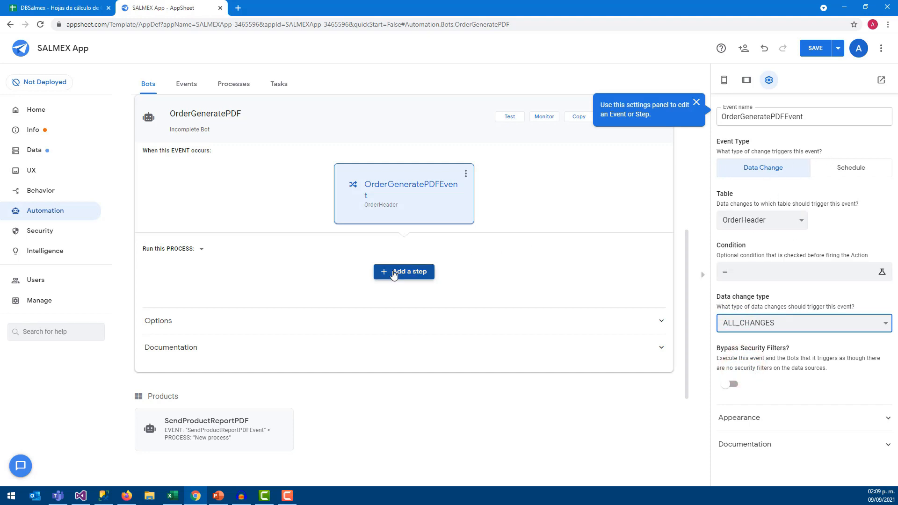
Give the event a PDF icon under Appearance
left_click(743, 416)
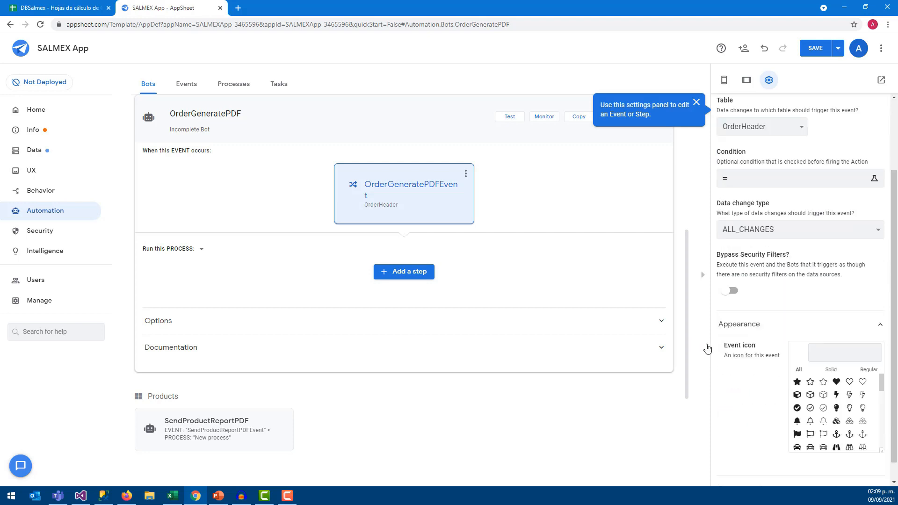
left_click(825, 351)
type("pdf")
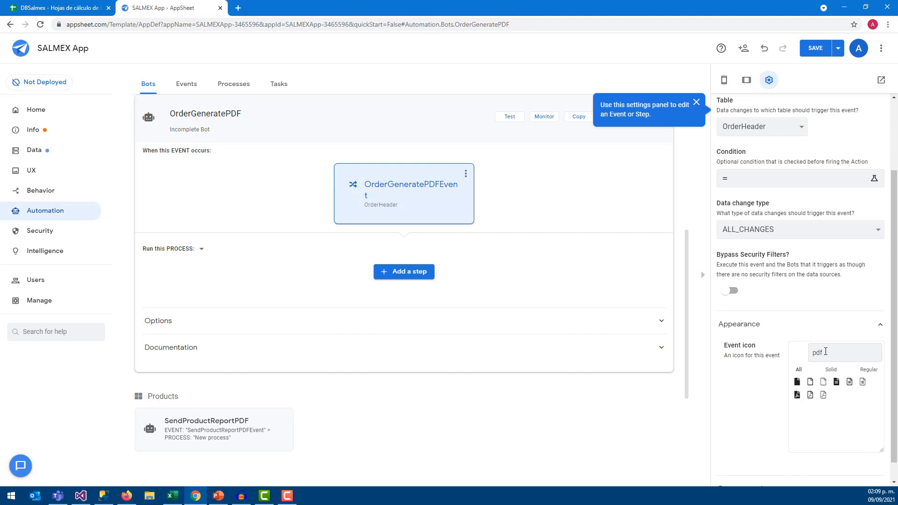
left_click(797, 395)
left_click(613, 274)
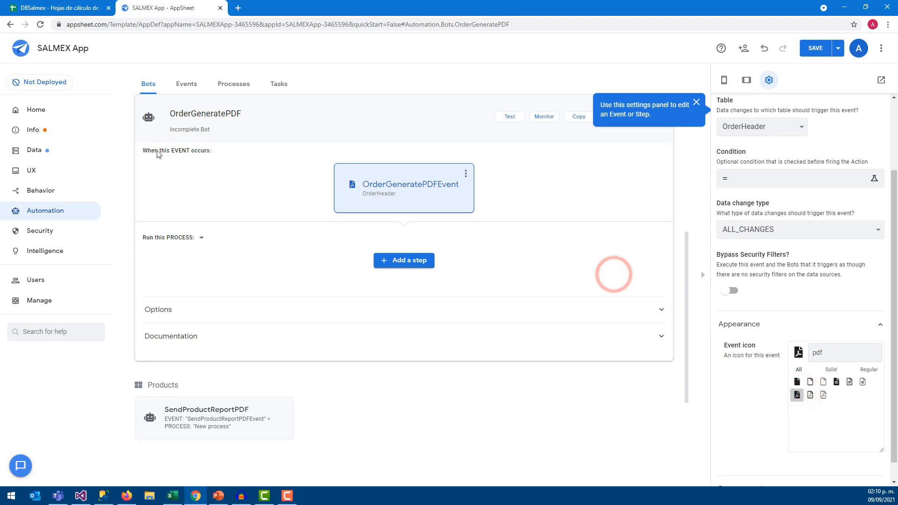
Add a custom step named OrderGeneratePDFCreate after the event and open its settings
left_click(397, 262)
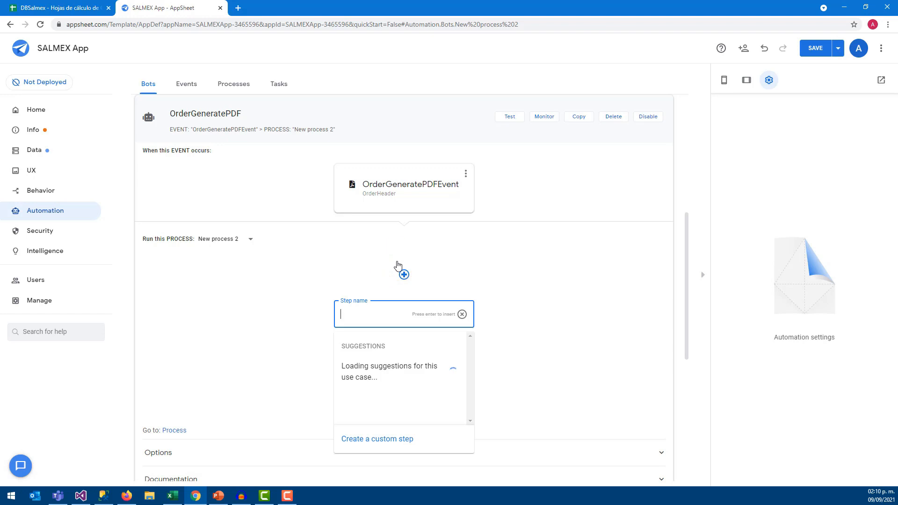
scroll(375, 278, "down", 1)
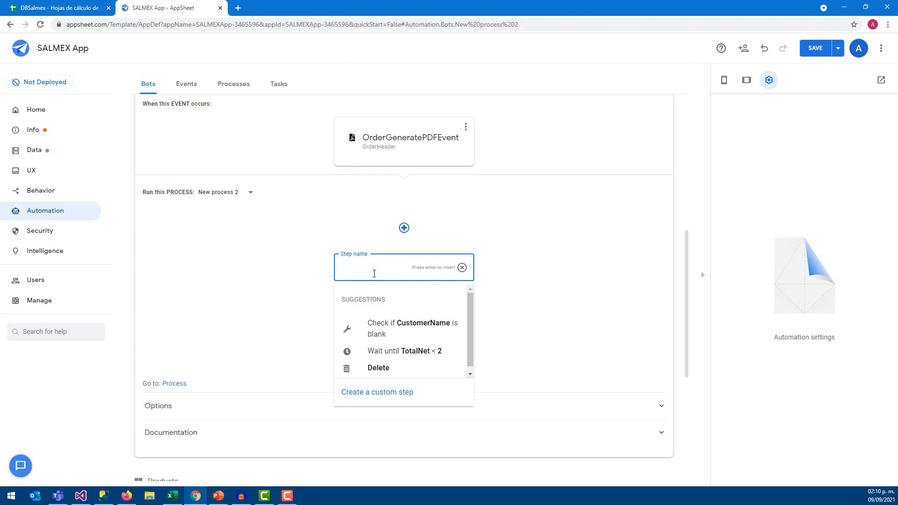
type("OrderGeneratePDF")
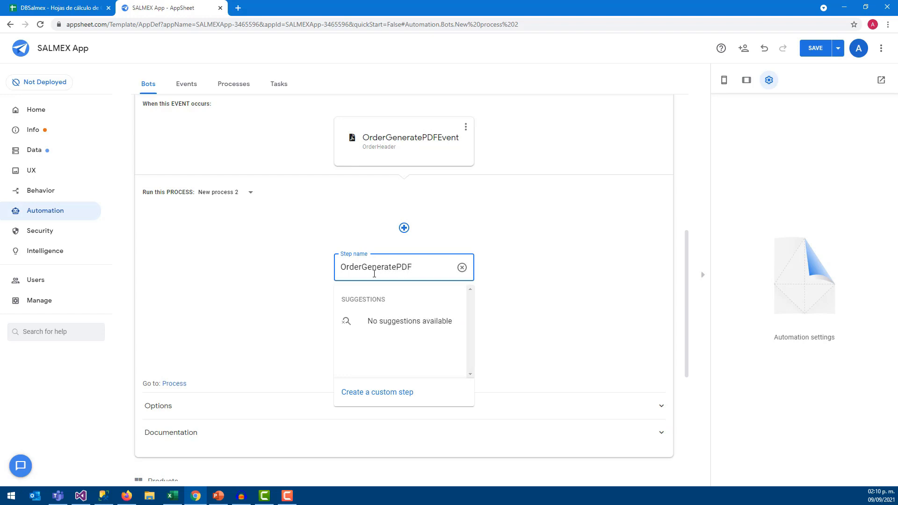
type("Create")
left_click_drag(411, 267, 339, 267)
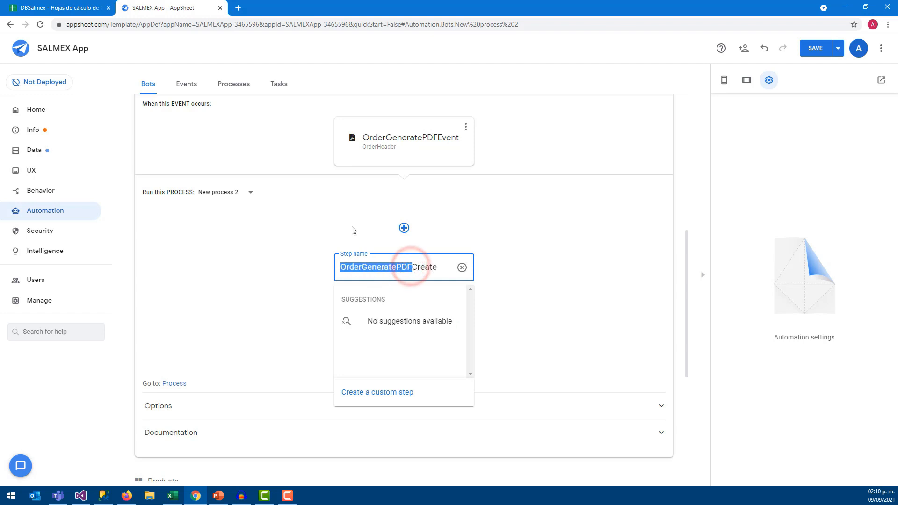
left_click(411, 268)
left_click_drag(412, 268, 439, 267)
left_click(374, 391)
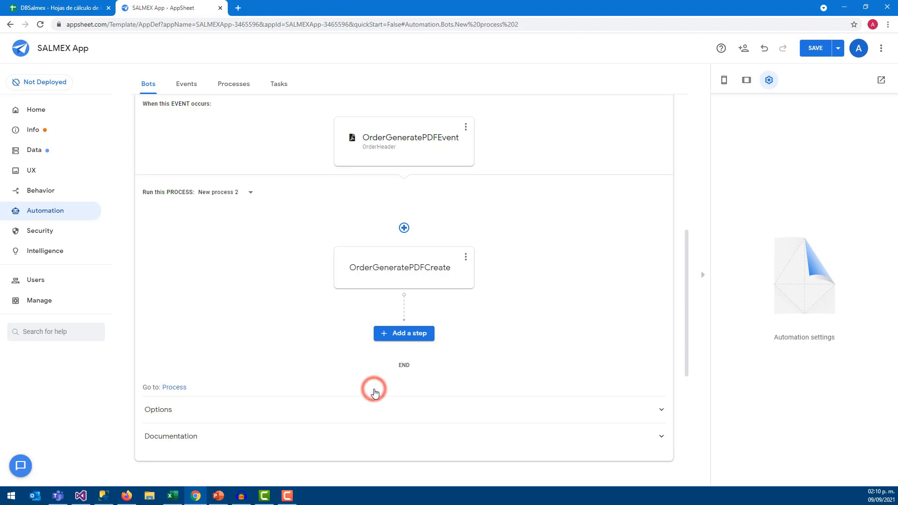
left_click(422, 265)
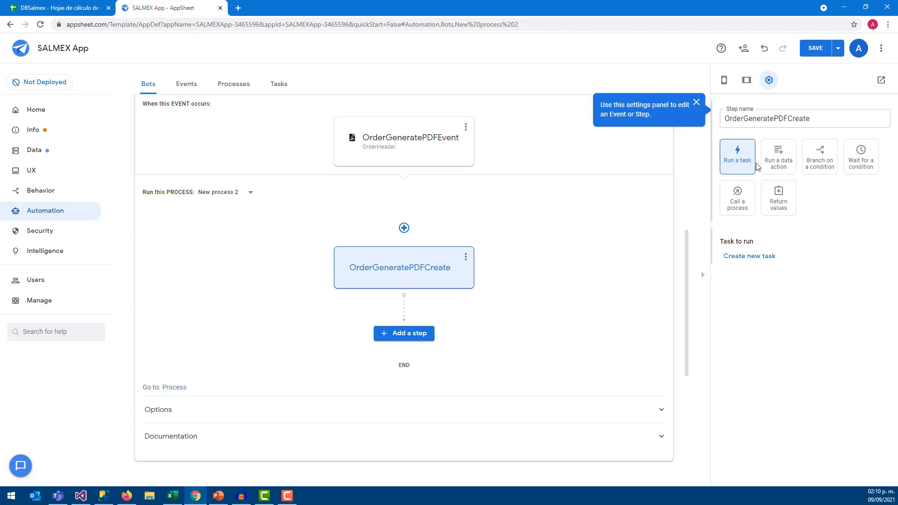
Give the step a new task of type Create a new file
left_click(743, 265)
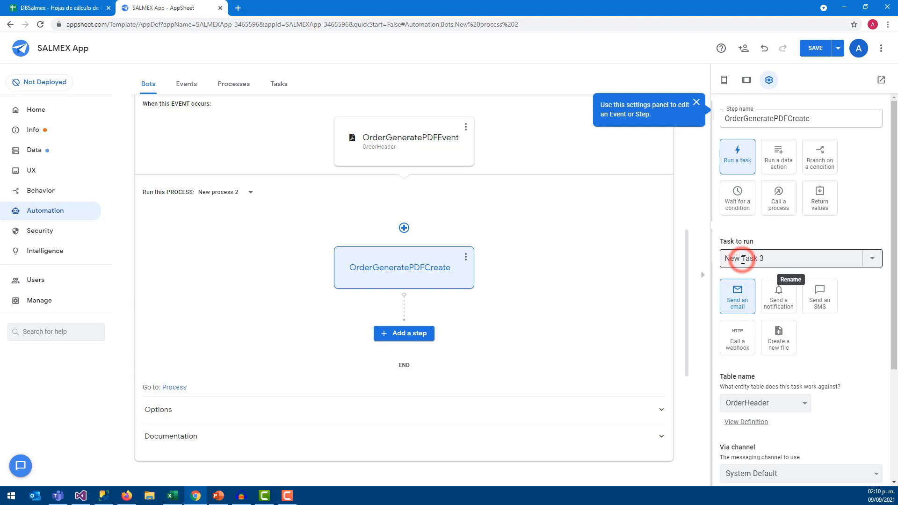
scroll(744, 271, "down", 1)
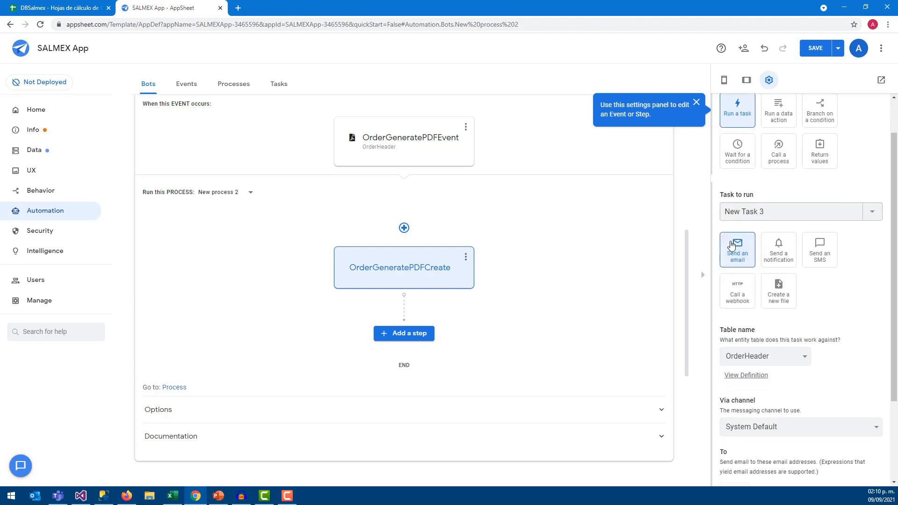
left_click(778, 294)
scroll(754, 297, "down", 1)
scroll(754, 294, "down", 3)
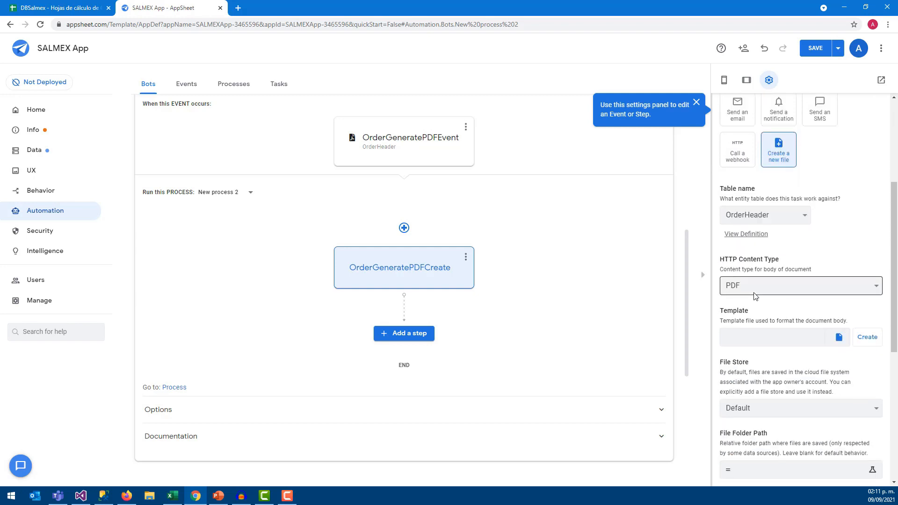
scroll(753, 291, "up", 3)
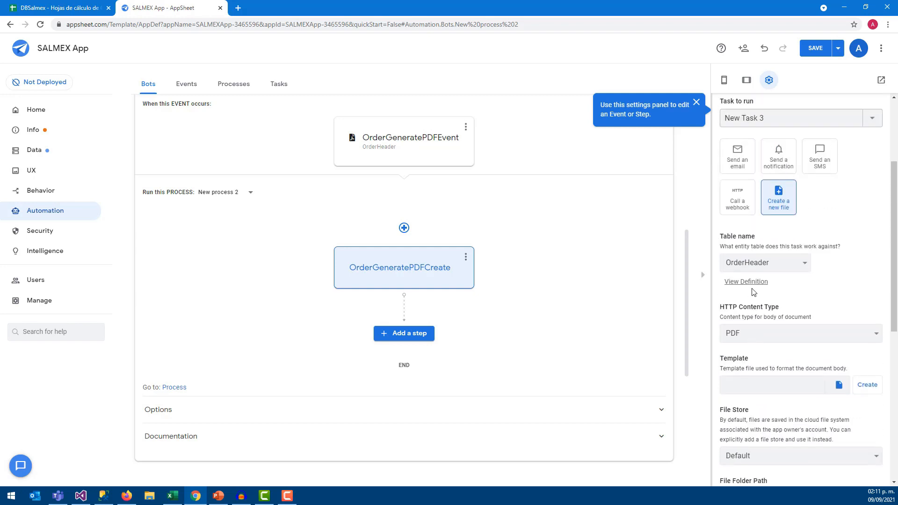
scroll(752, 280, "down", 1)
Keep PDF as the file task's HTTP content type
key("alt+Tab")
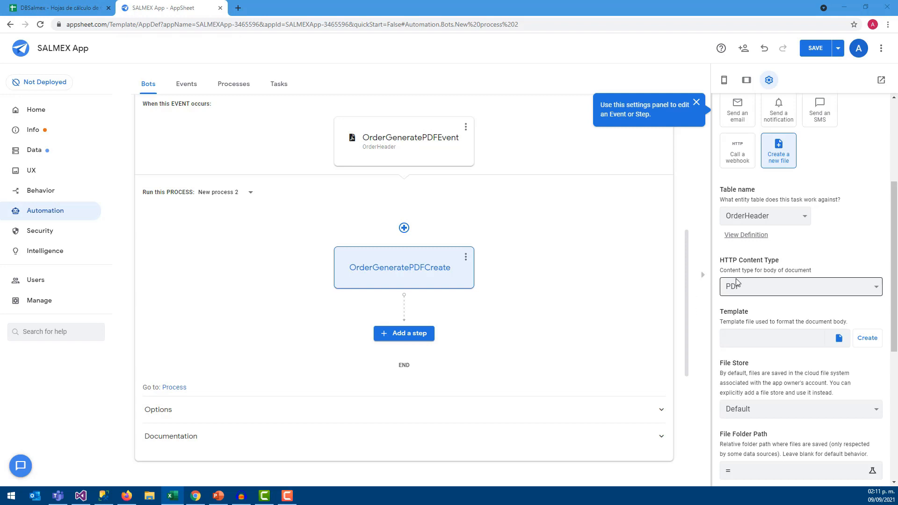
scroll(730, 288, "down", 1)
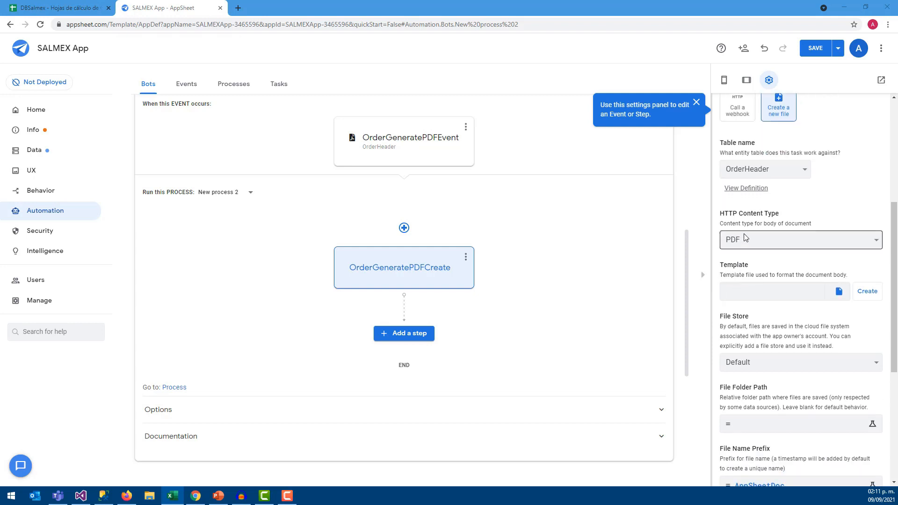
left_click(747, 239)
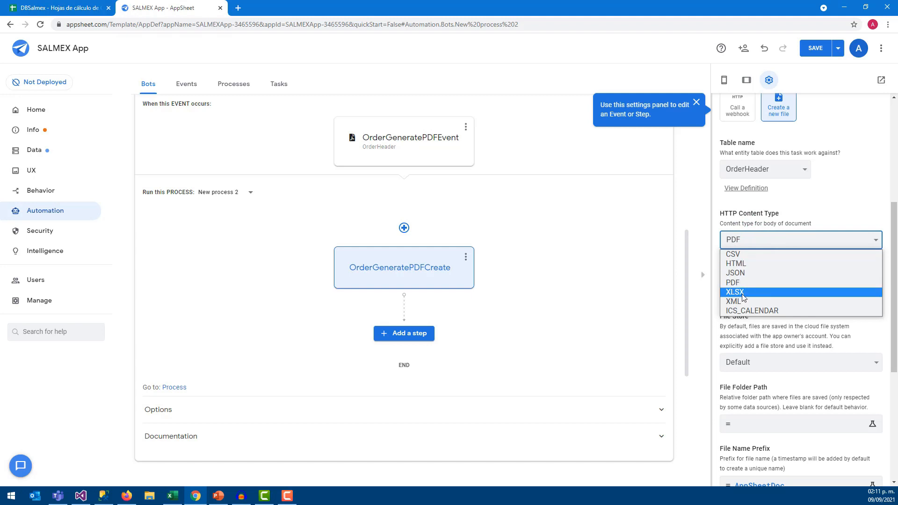
left_click(742, 282)
scroll(741, 274, "down", 1)
scroll(740, 274, "down", 3)
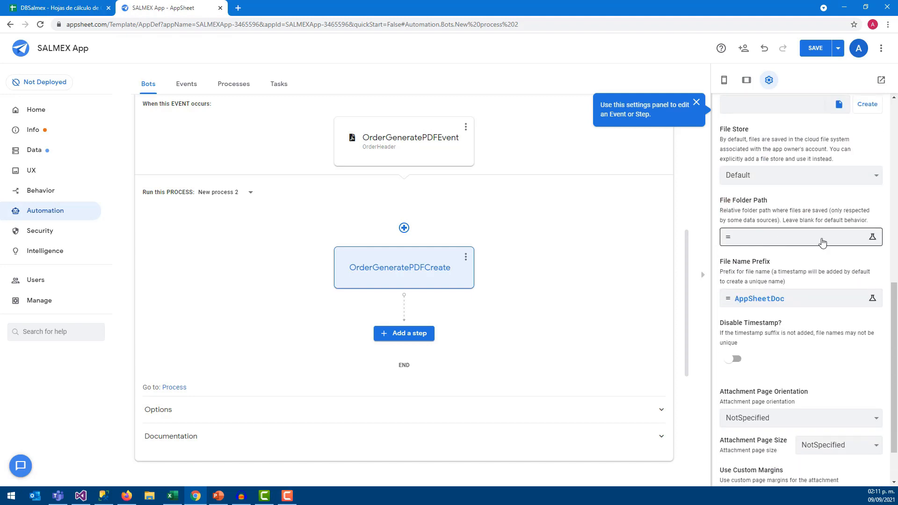
Set the file folder path to "/Orders/"
left_click(872, 238)
left_click(278, 120)
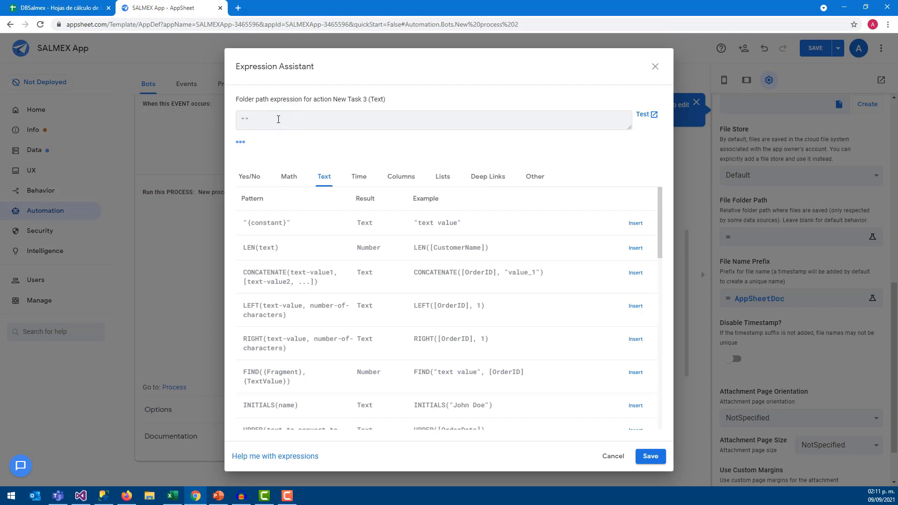
type("\"/Orders/")
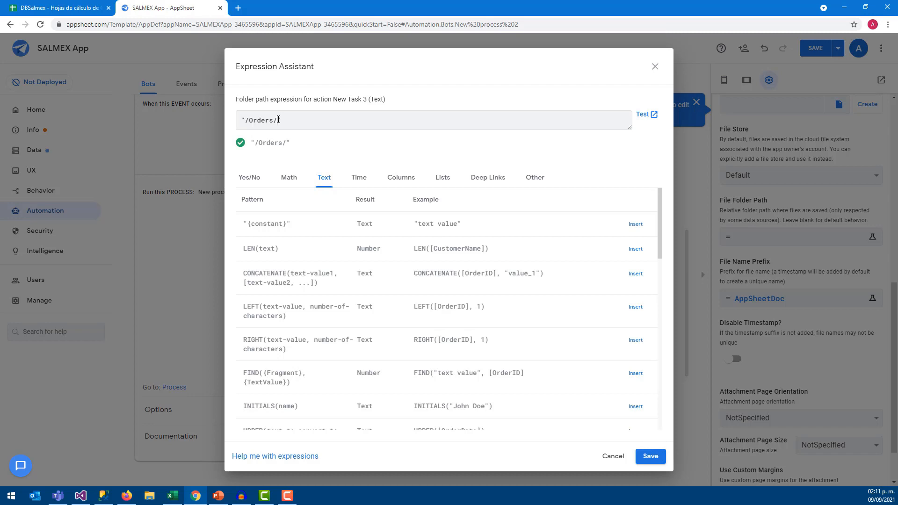
left_click(650, 456)
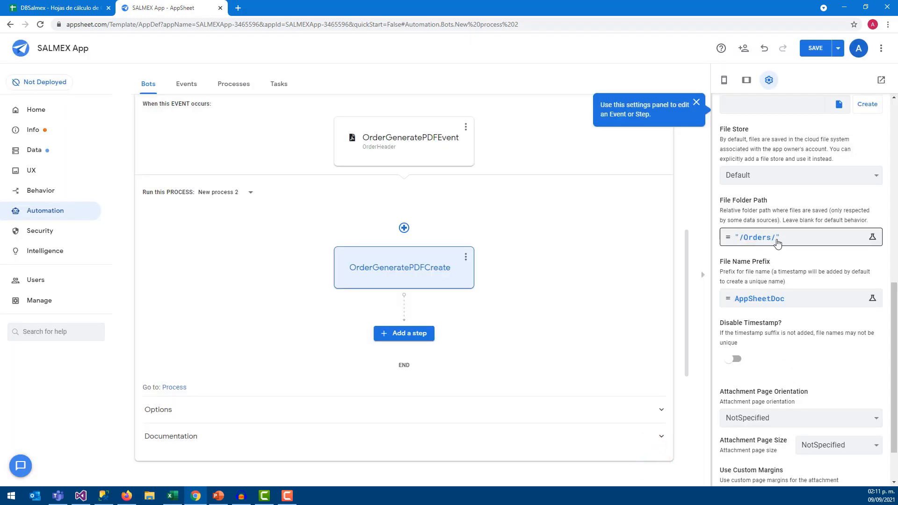
Replace the AppSheetDoc file name prefix with the [OrderID] column
left_click(755, 300)
double_click(305, 119)
left_click(406, 177)
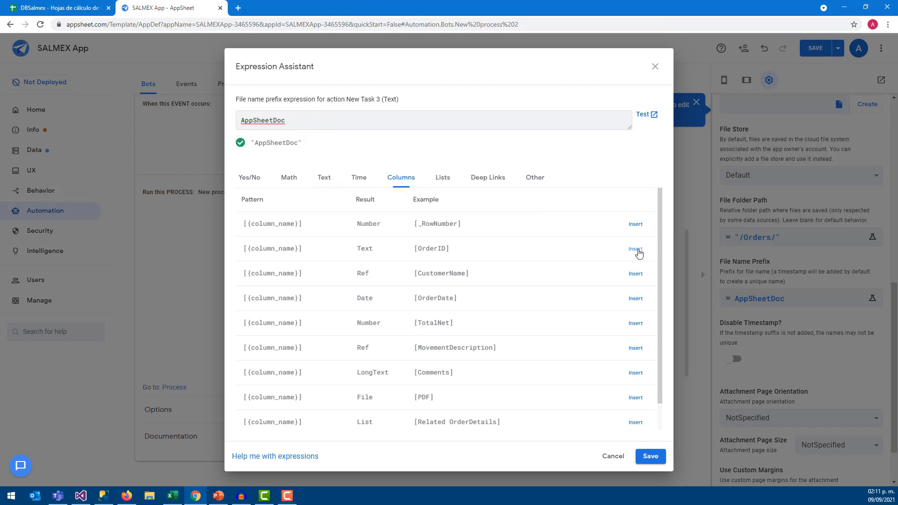
left_click(635, 250)
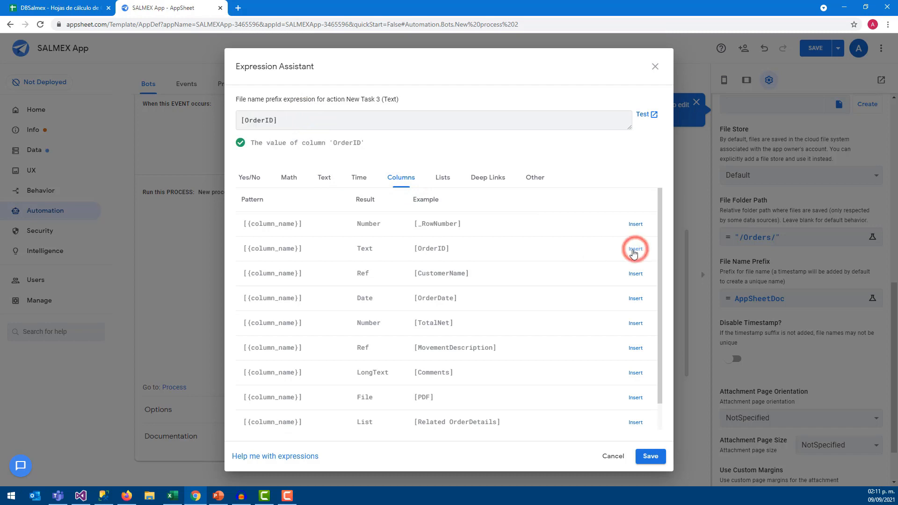
left_click(650, 456)
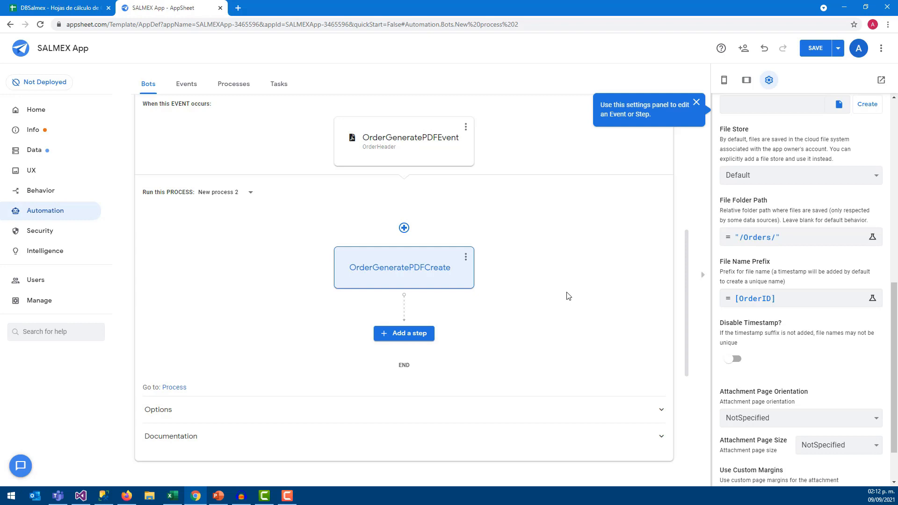
Create the task's document template and open it in Google Docs
scroll(779, 256, "up", 3)
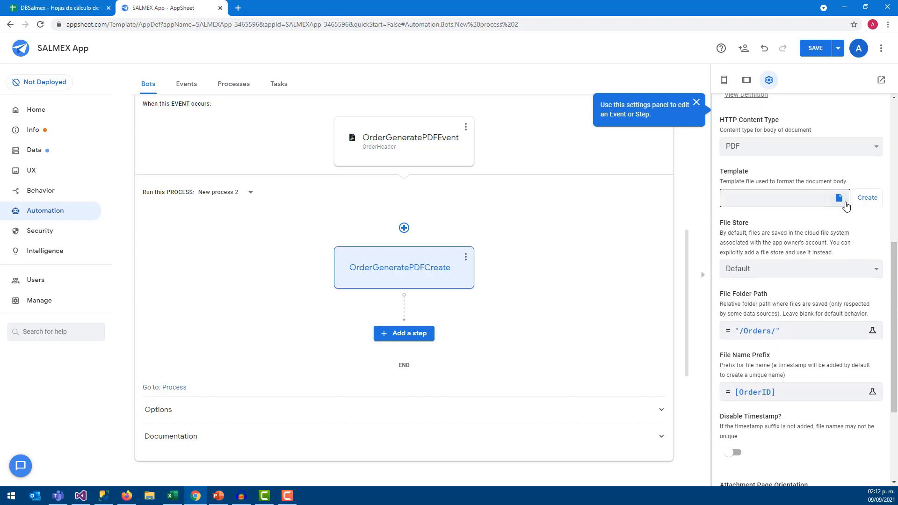
left_click(866, 199)
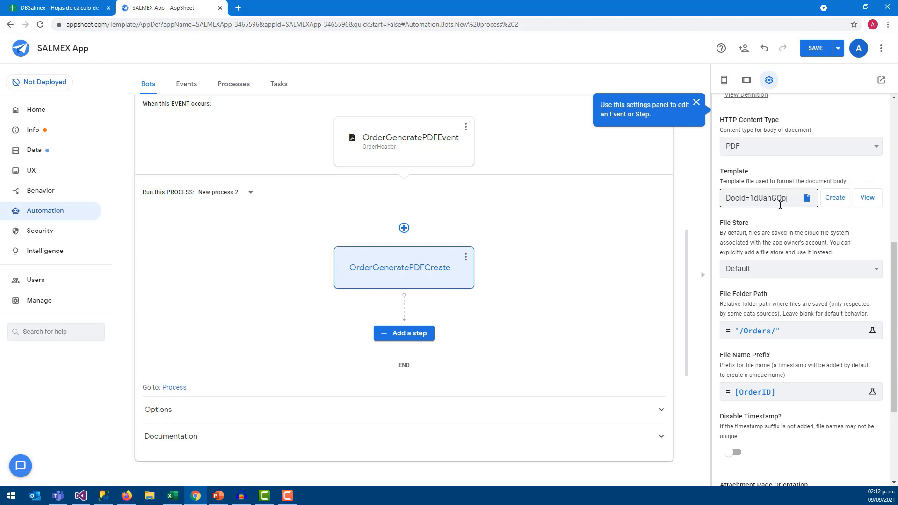
left_click(868, 202)
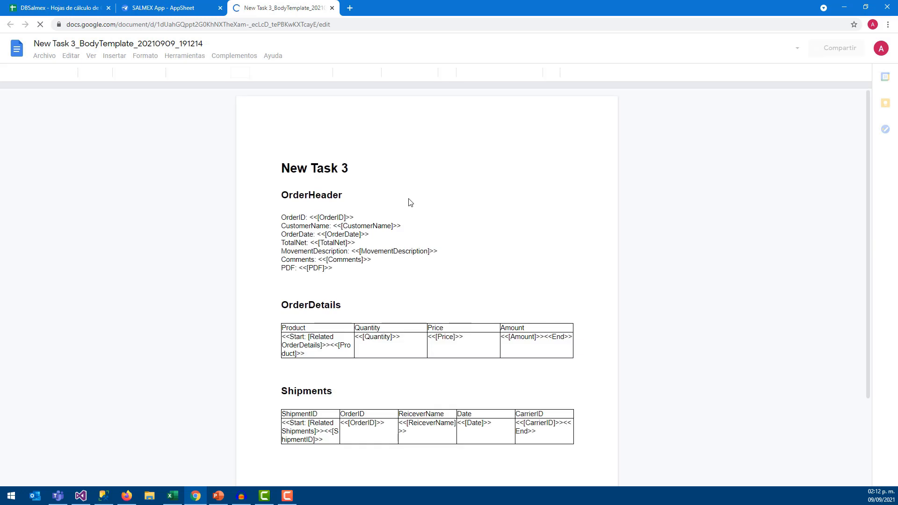
Delete the New Task 3 title, leaving a blank line above OrderHeader
left_click_drag(281, 167, 356, 169)
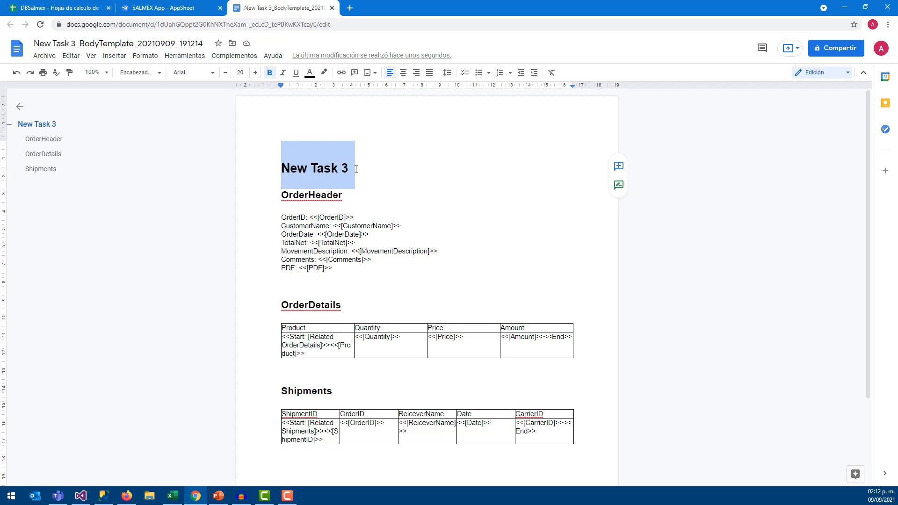
key("Delete")
key("Return")
left_click(311, 148)
Insert the Logo image uploaded from the Salmex folder
left_click(368, 73)
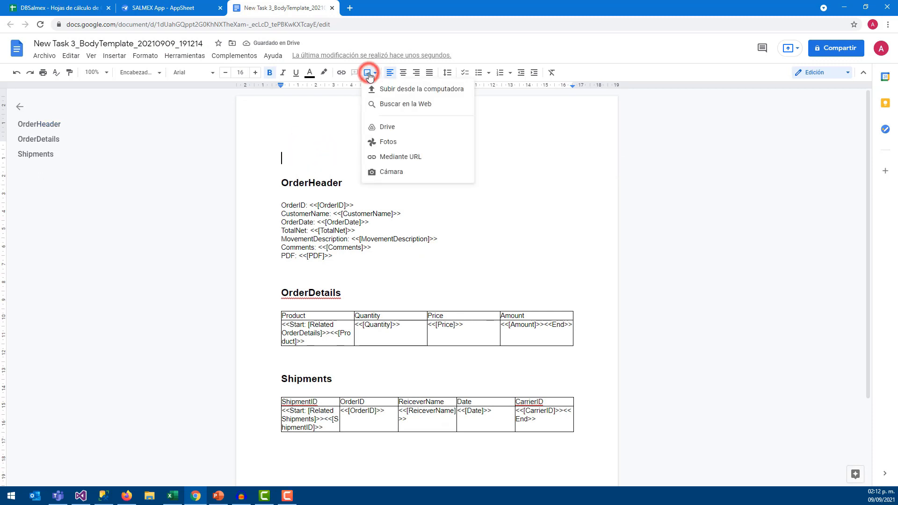
left_click(399, 88)
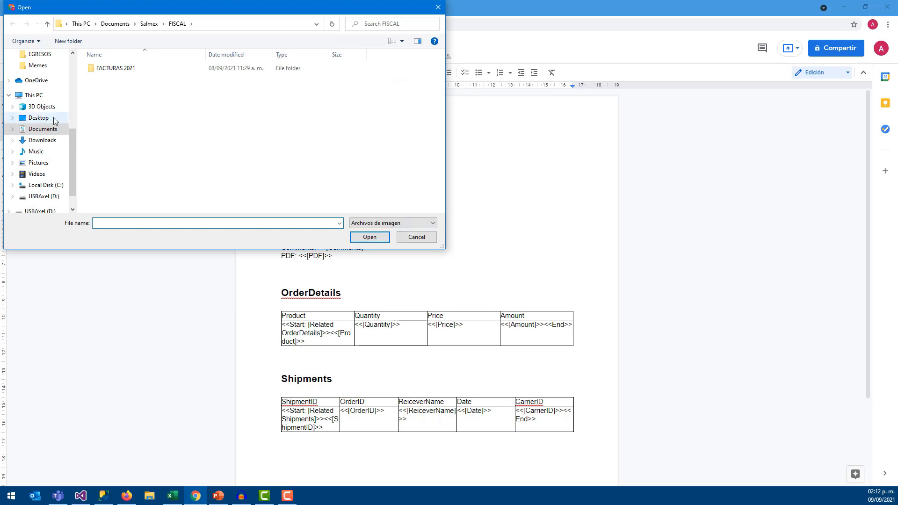
scroll(42, 113, "up", 5)
left_click(41, 110)
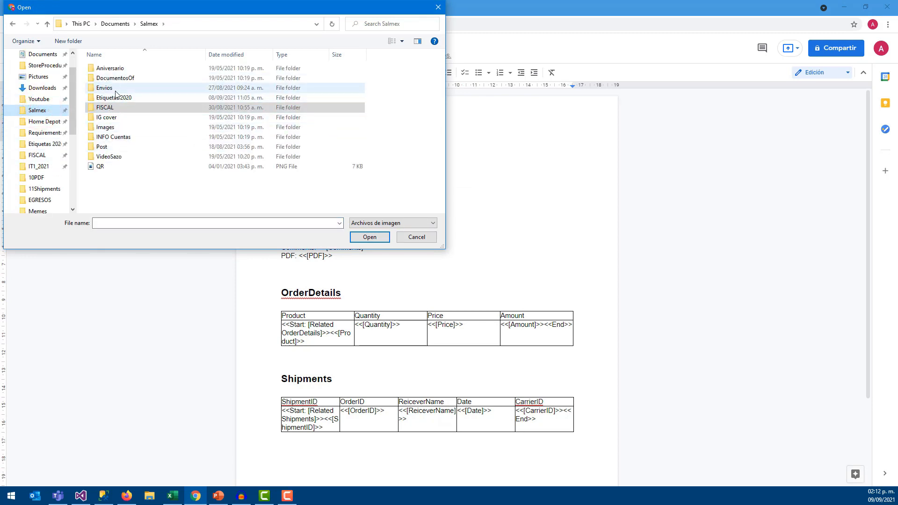
left_click(396, 22)
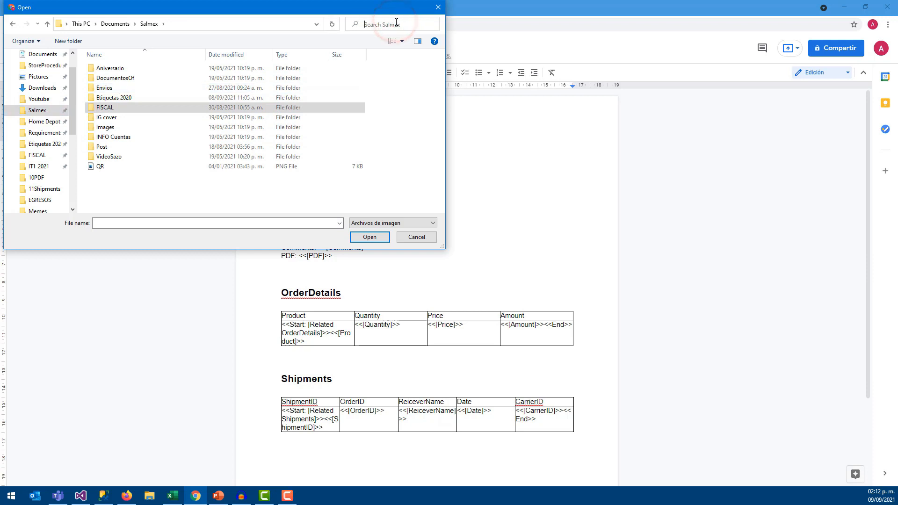
type("logo")
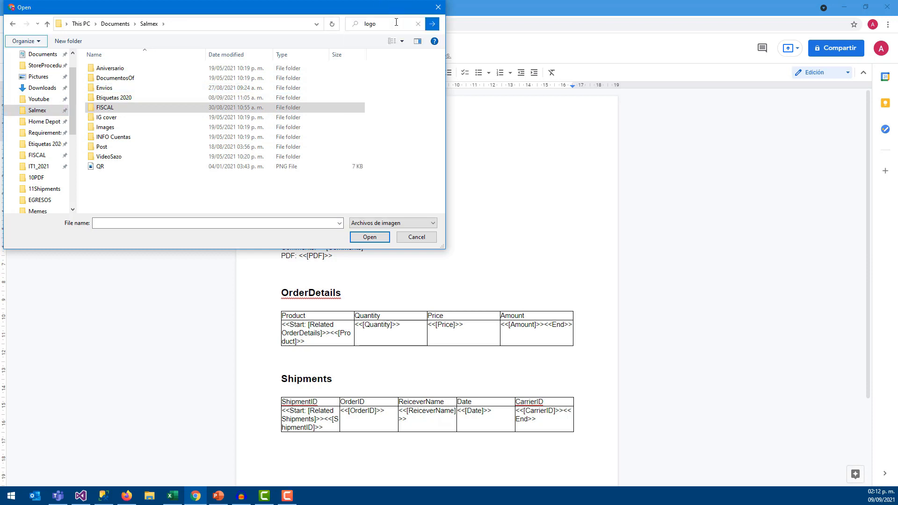
left_click(126, 60)
left_click(371, 238)
Shrink the logo and rename the OrderHeader heading to 'Pedido de venta'
left_click(469, 232)
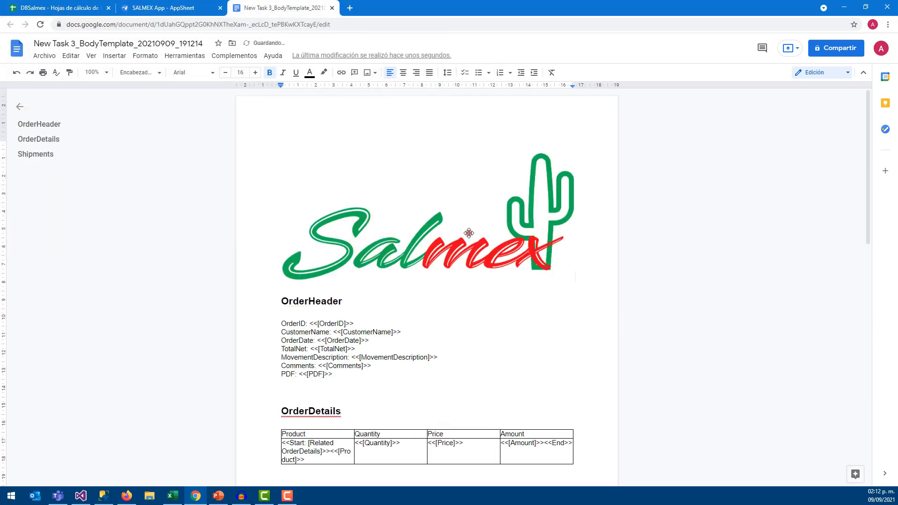
left_click_drag(574, 280, 284, 203)
left_click(367, 233)
left_click(429, 203)
type("Pedido de venta")
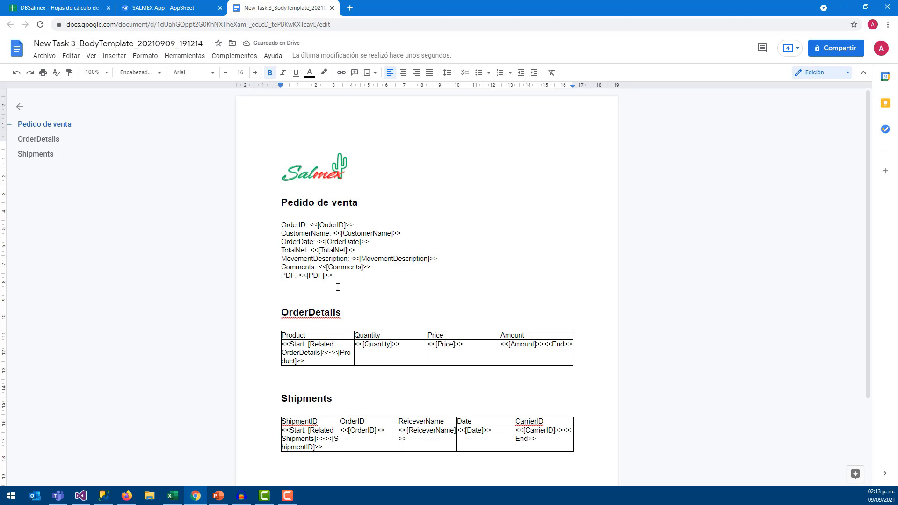
Delete the PDF placeholder line from the template
left_click_drag(302, 276, 272, 276)
key("BackSpace")
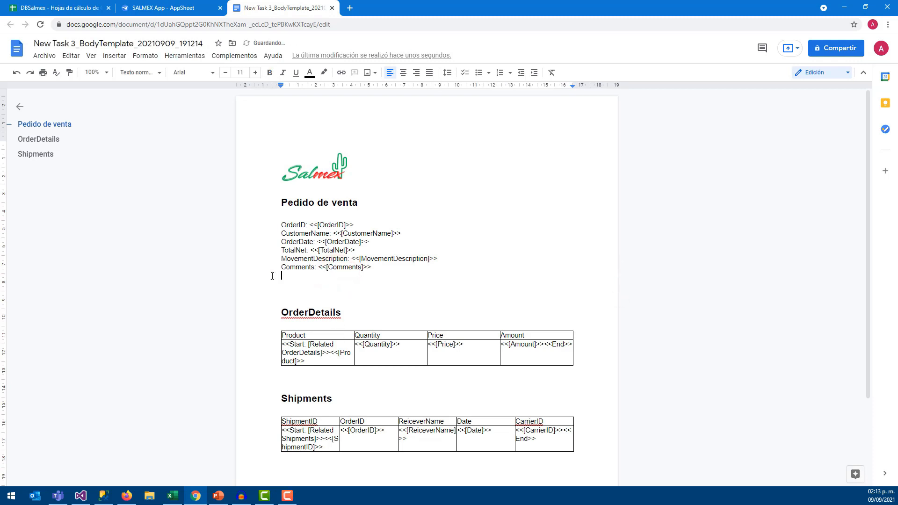
key("BackSpace")
Relabel the Comments line as 'Comentario', then return to the Docs home page
double_click(365, 269)
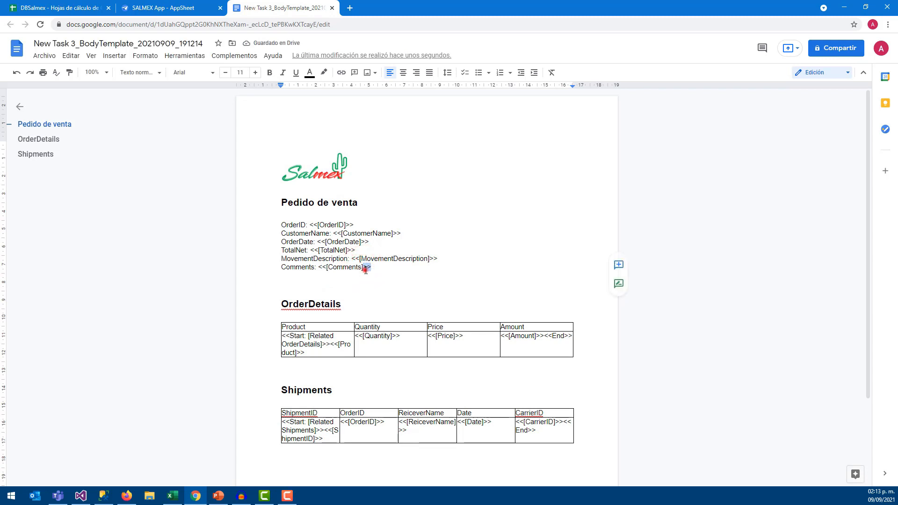
left_click_drag(317, 269, 373, 269)
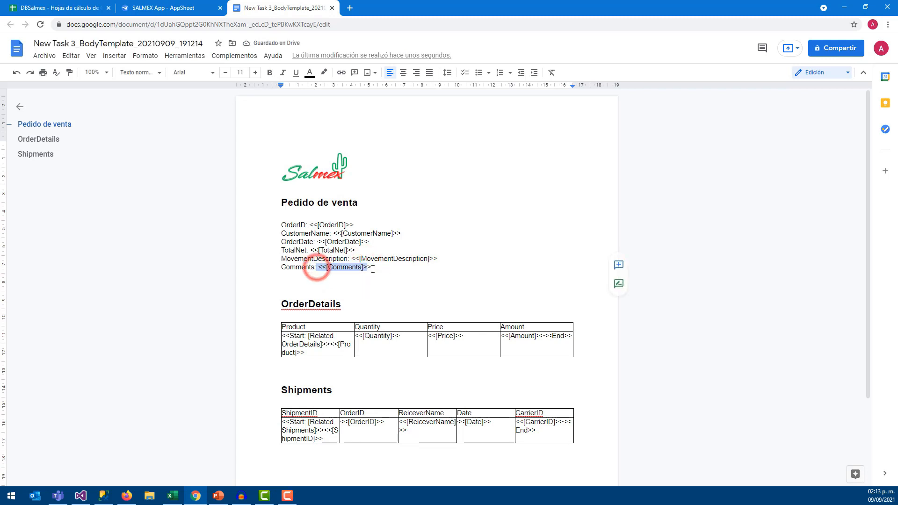
left_click(373, 269)
double_click(316, 266)
left_click(284, 268)
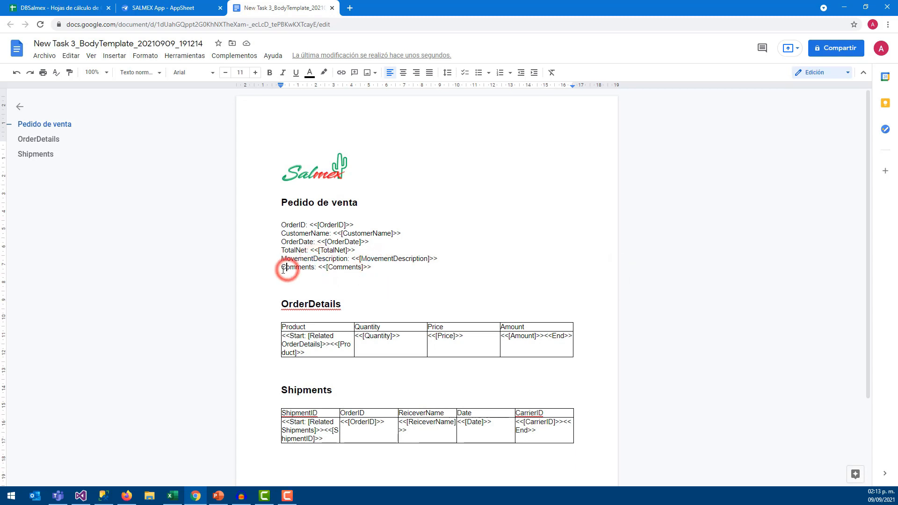
double_click(284, 269)
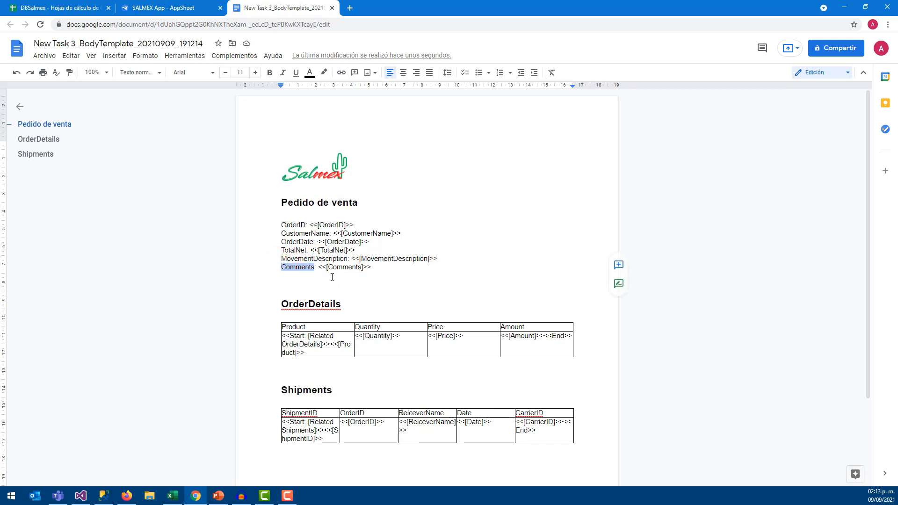
type("Com")
key("Delete")
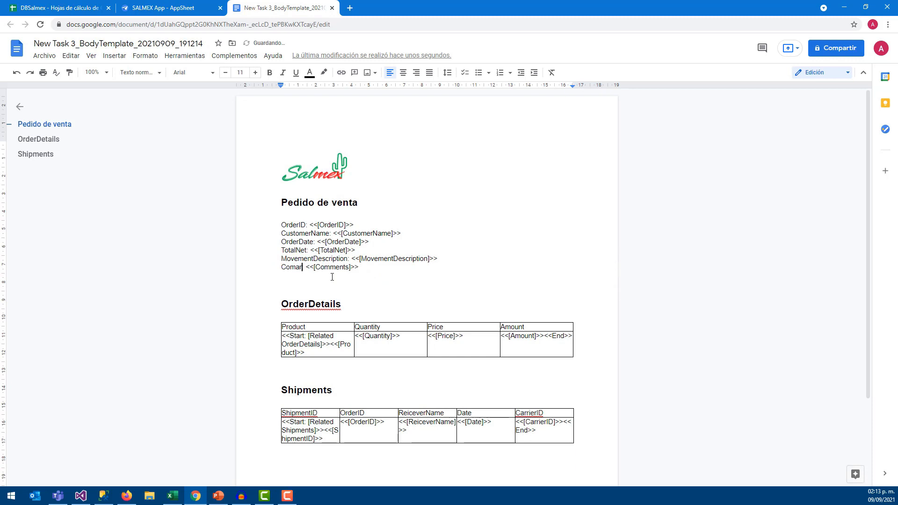
type("entario")
left_click(364, 268)
type("dddd")
left_click(326, 177)
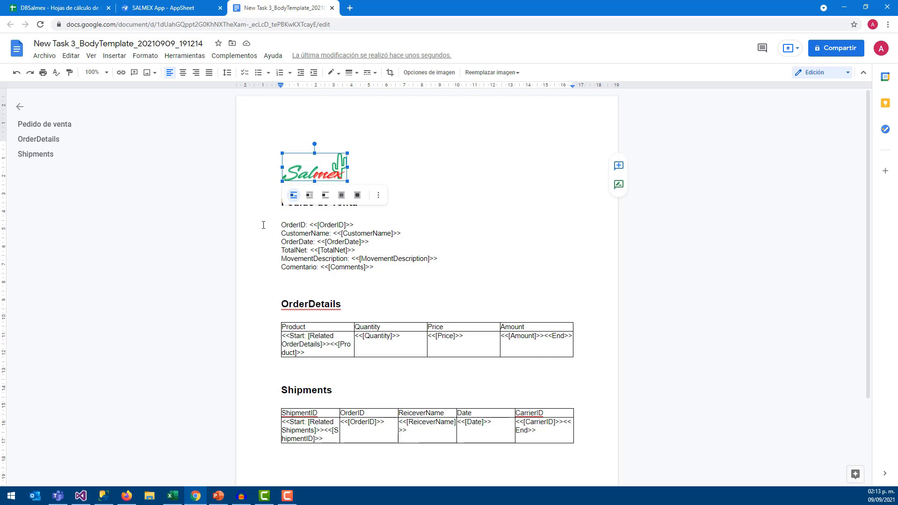
left_click(15, 54)
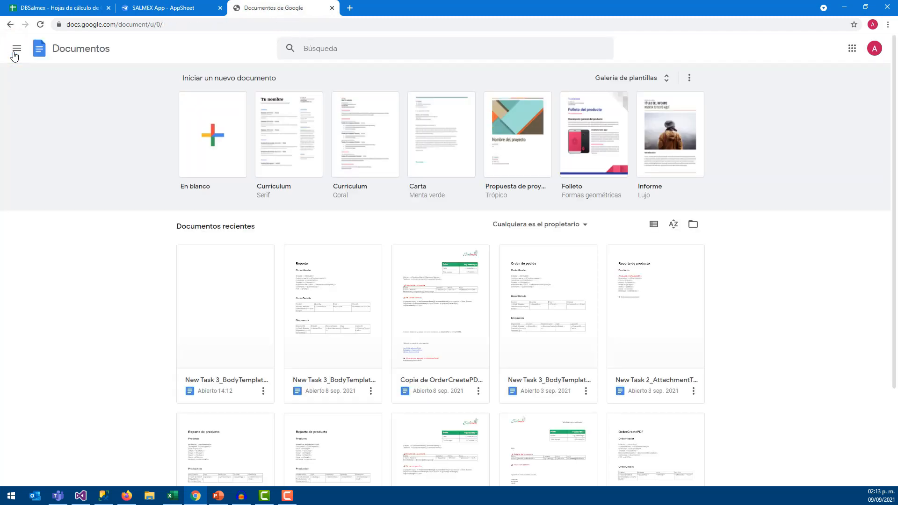
Open the 'Copia de OrderCreatePDF' template and review its Pedido, Fecha and TotalNet cells
scroll(290, 243, "down", 1)
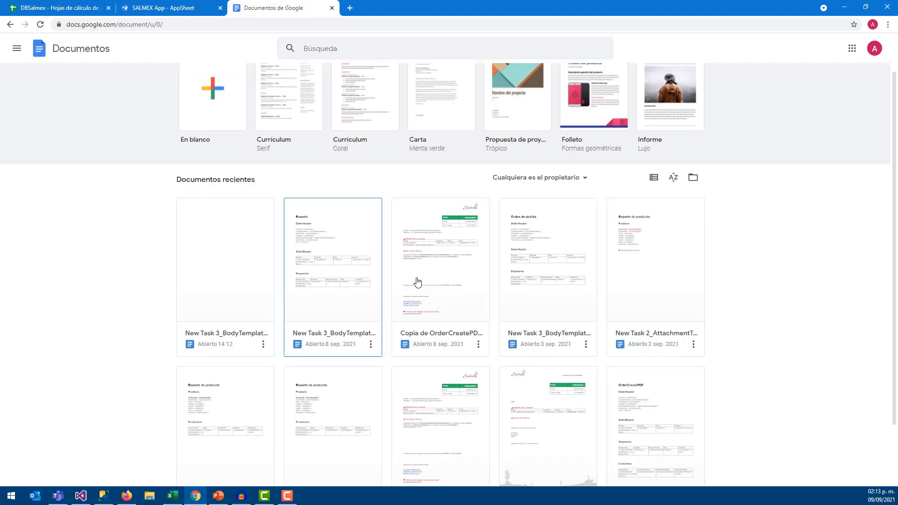
left_click(455, 261)
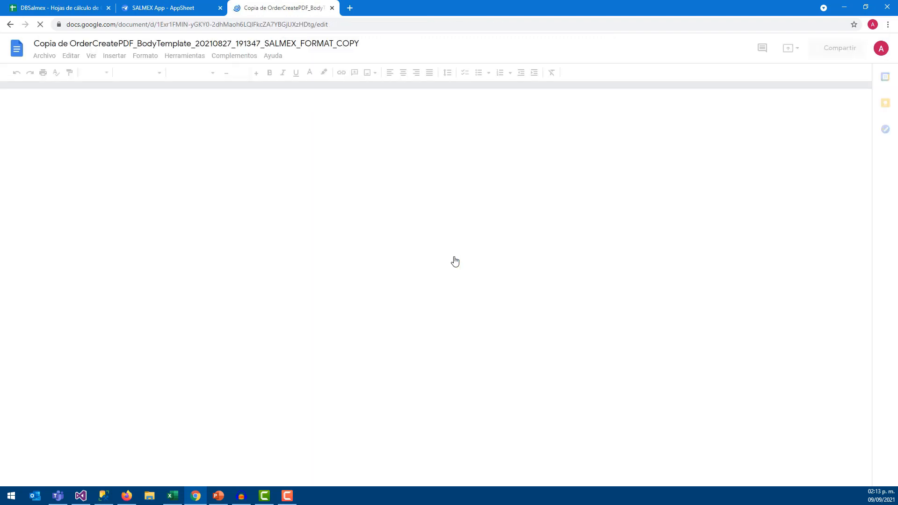
left_click(465, 168)
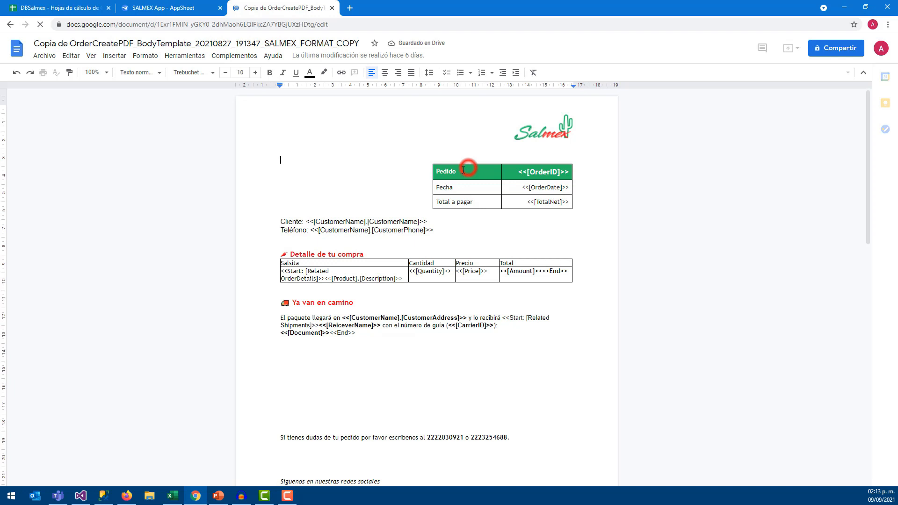
left_click(546, 133)
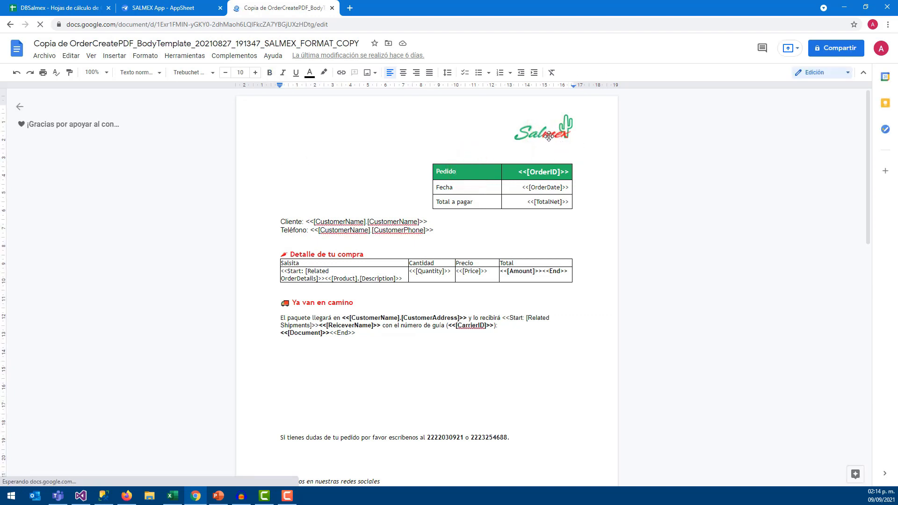
left_click(441, 171)
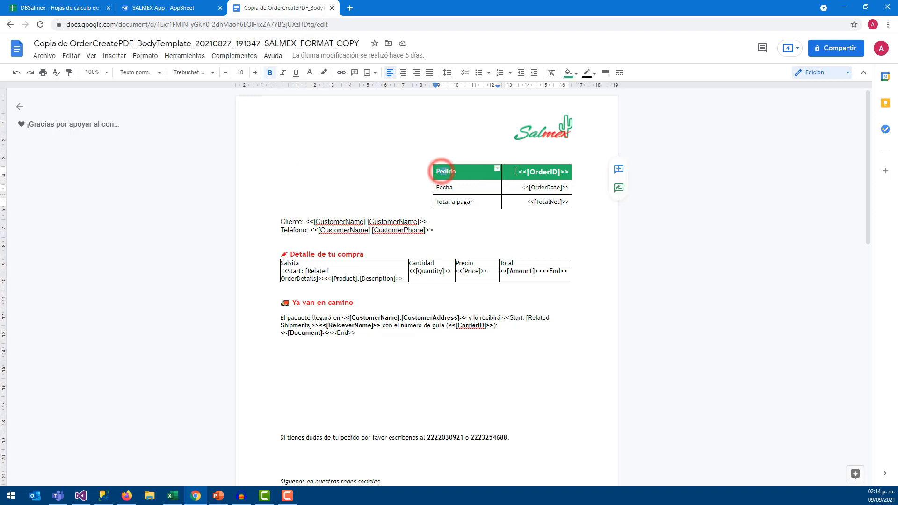
triple_click(517, 172)
left_click(513, 191)
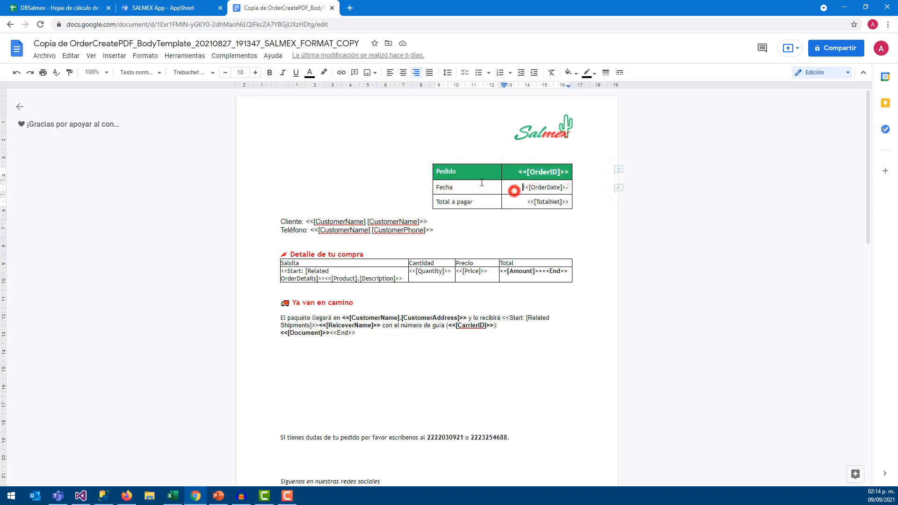
left_click(462, 189)
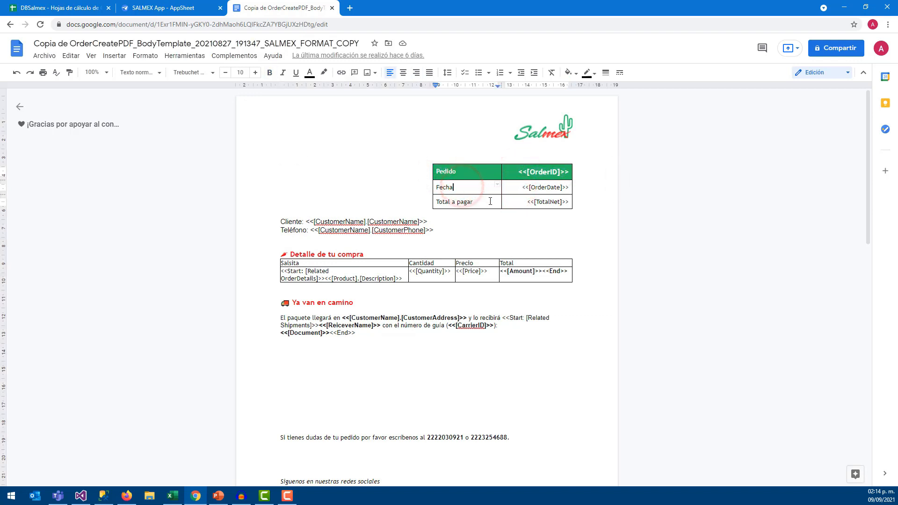
triple_click(547, 202)
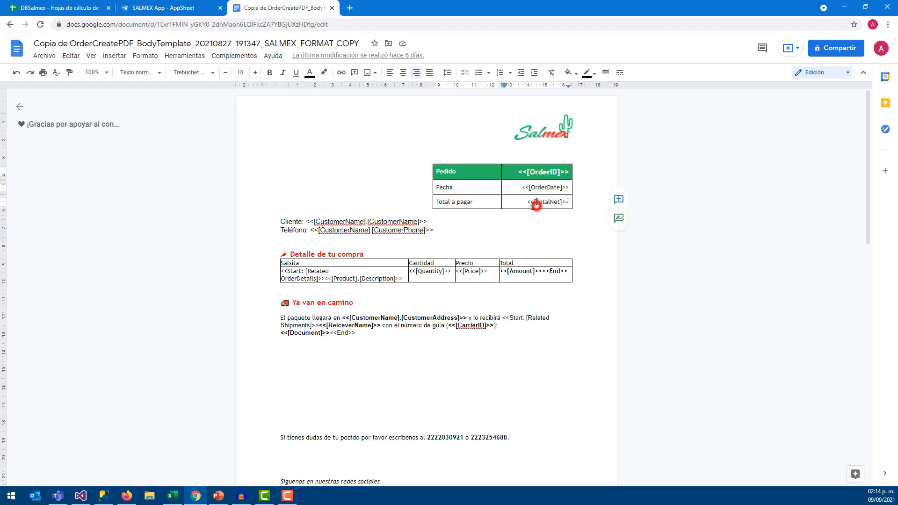
Review the Cliente and Teléfono fields and the 'Detalle de tu compra' heading
left_click_drag(307, 221, 388, 223)
left_click(359, 231)
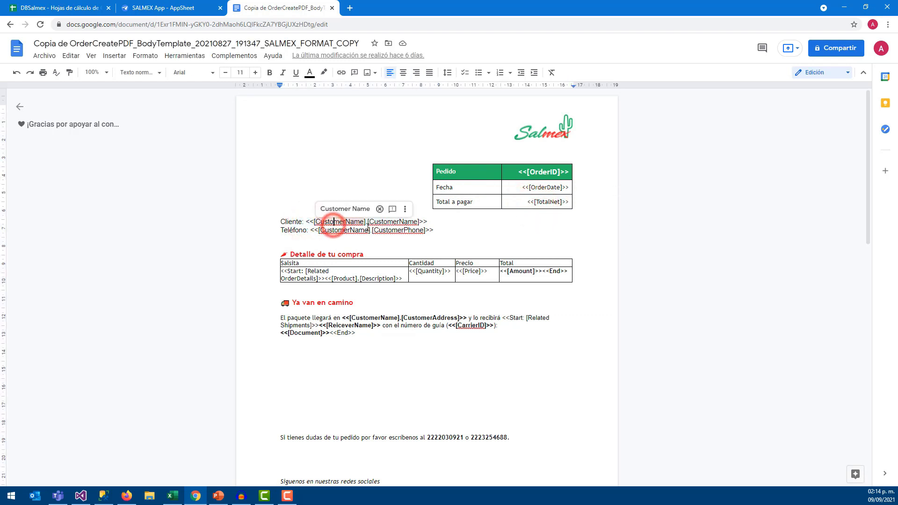
left_click(313, 241)
left_click(280, 255)
left_click_drag(316, 257, 355, 257)
left_click(309, 292)
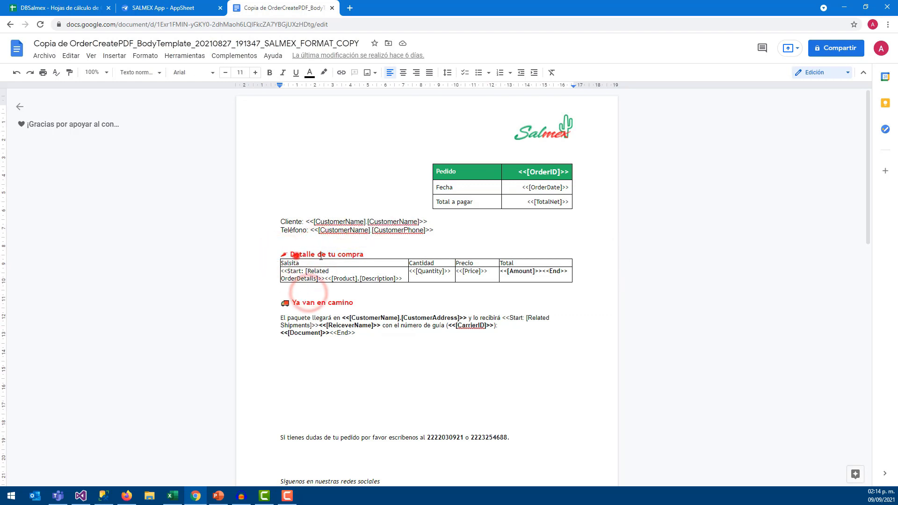
left_click_drag(296, 255, 387, 258)
left_click(318, 299)
Review the purchase table headers Salsita, Cantidad, Total and the OrderDetails reference
left_click_drag(300, 263, 289, 263)
left_click_drag(380, 281, 344, 281)
left_click(422, 264)
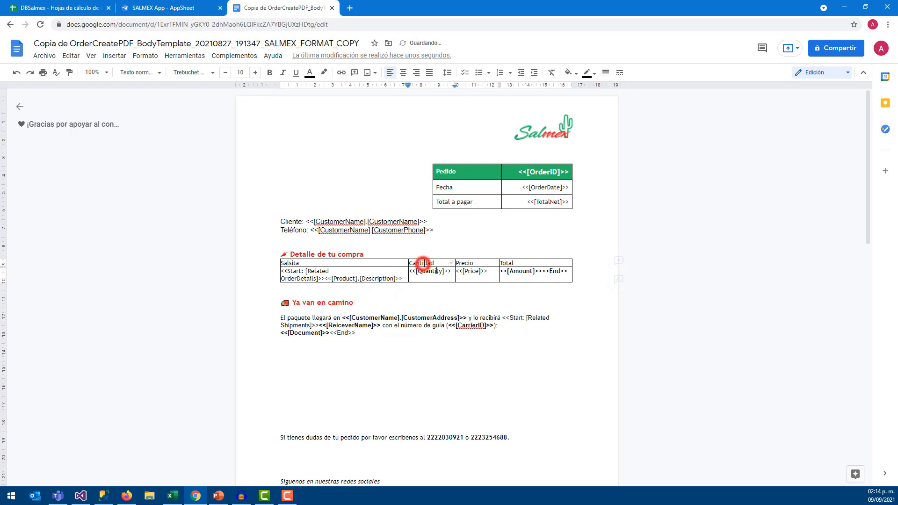
left_click(468, 267)
left_click(508, 264)
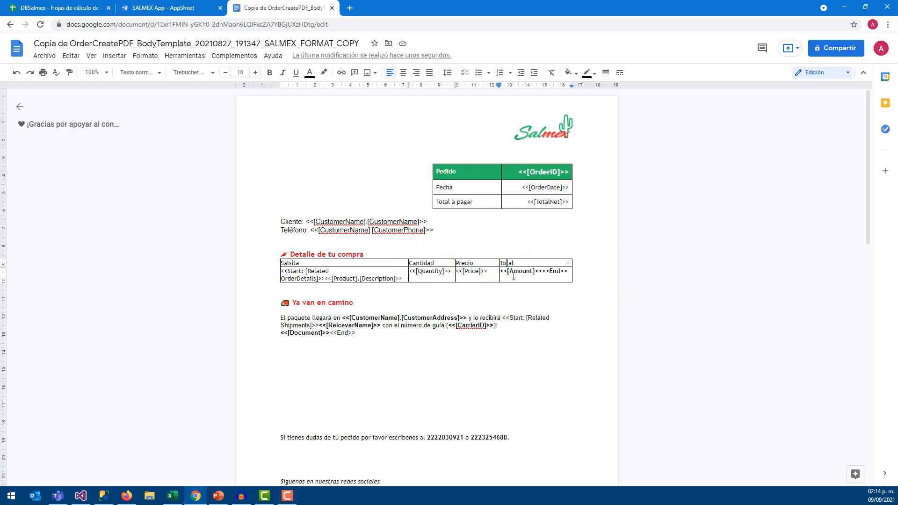
left_click(287, 274)
left_click(313, 273)
left_click(310, 279)
left_click_drag(316, 278, 290, 279)
left_click(315, 278)
left_click_drag(403, 279, 281, 271)
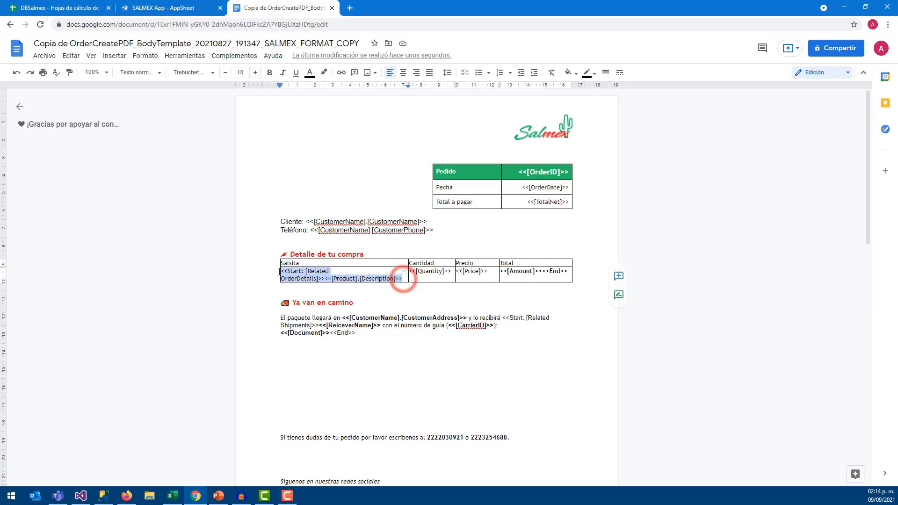
left_click(362, 296)
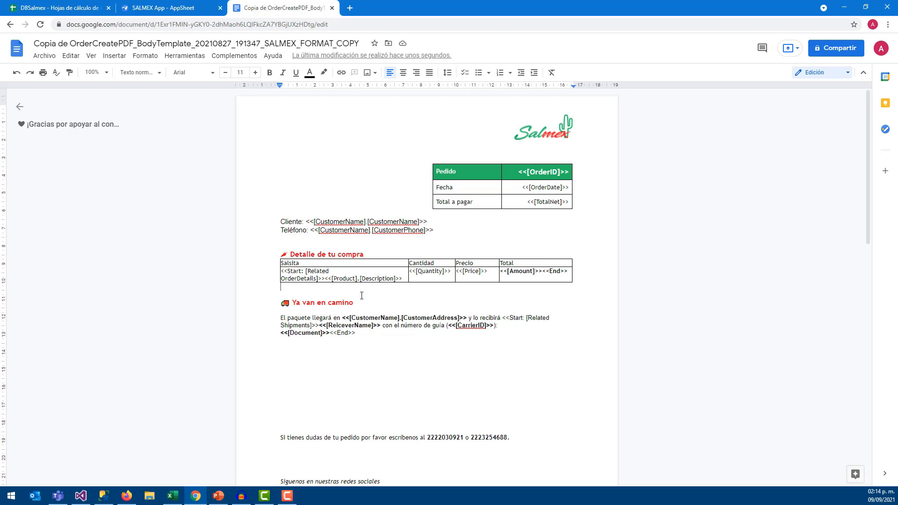
left_click(295, 303)
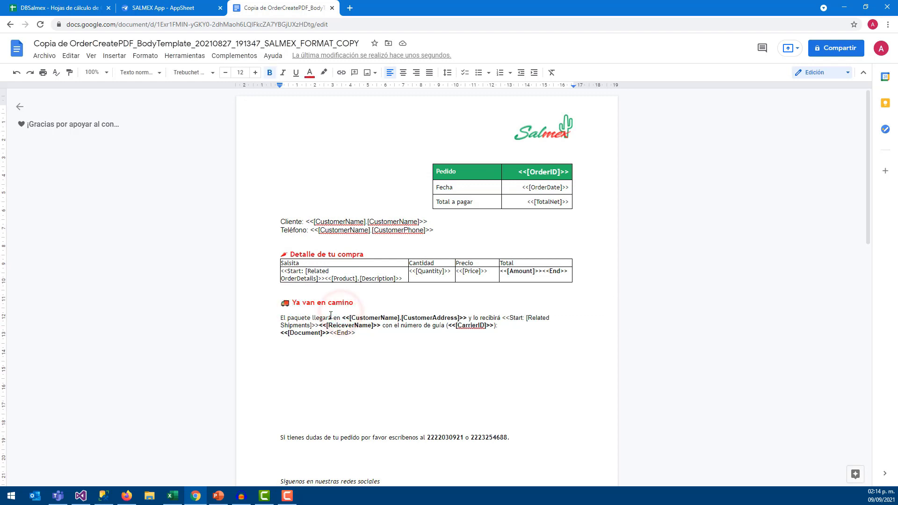
left_click(292, 315)
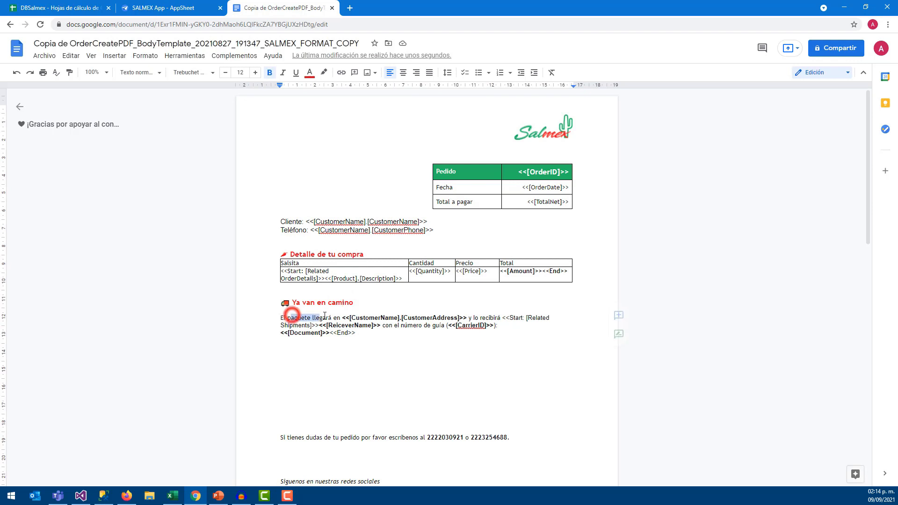
left_click_drag(357, 317, 452, 322)
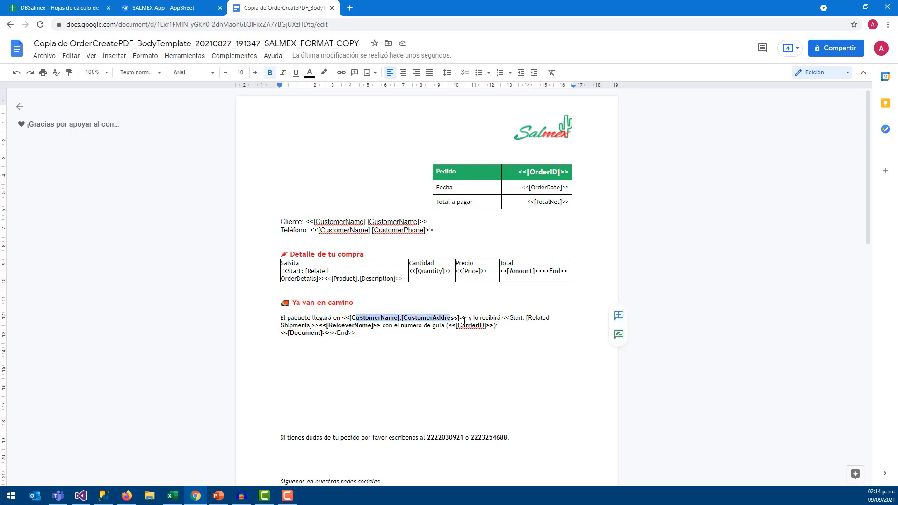
left_click(475, 318)
left_click_drag(526, 318, 532, 318)
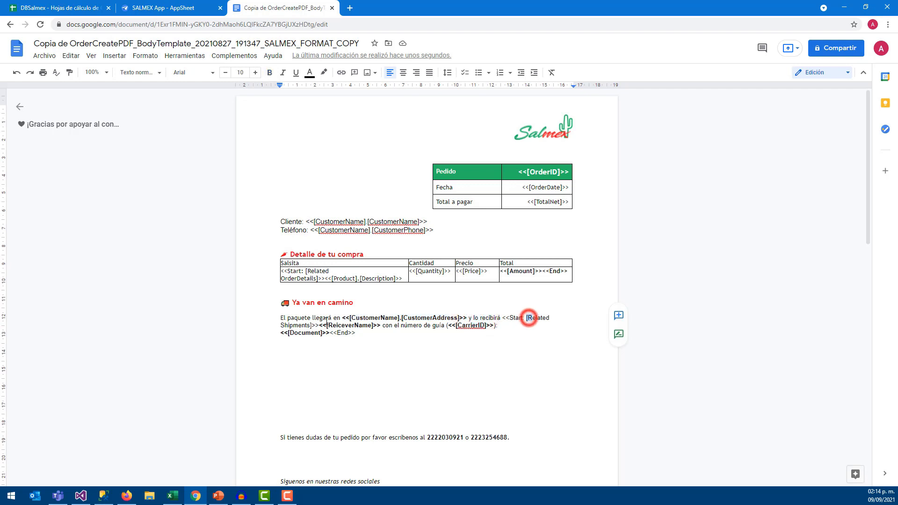
left_click(302, 325)
left_click(357, 325)
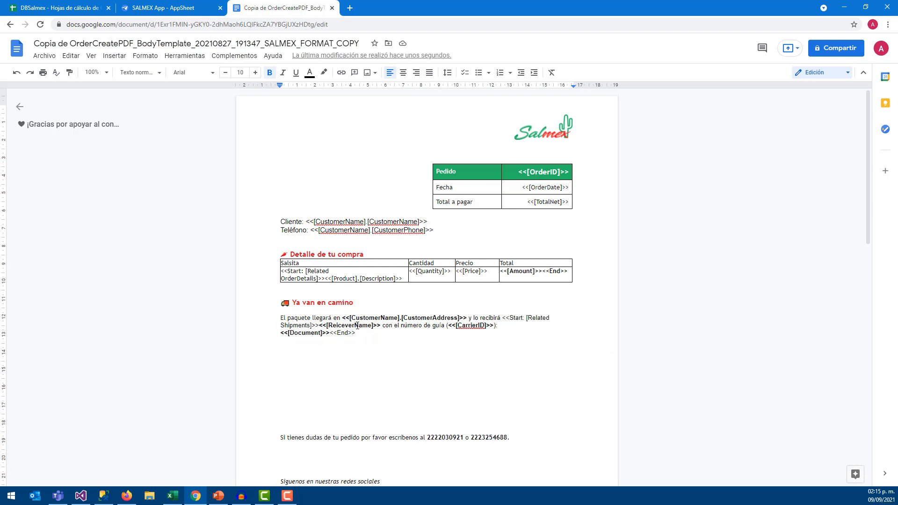
double_click(346, 326)
double_click(463, 326)
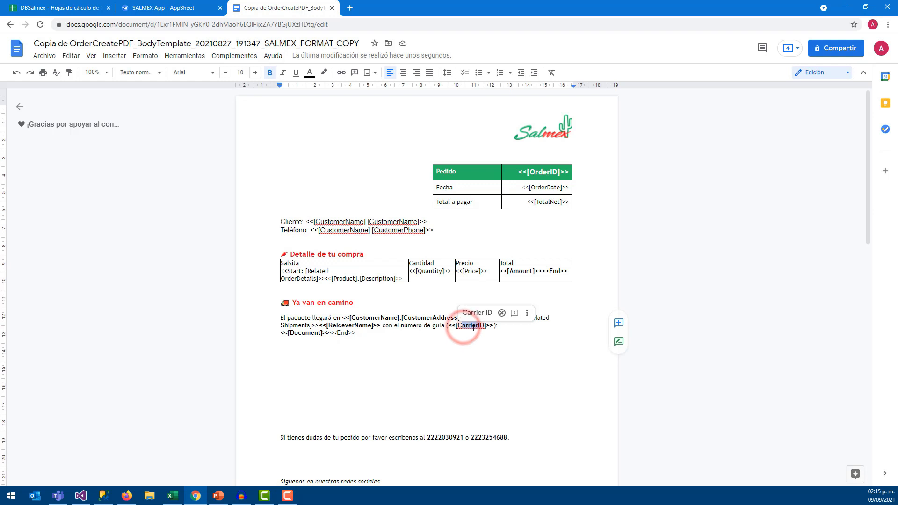
double_click(461, 326)
double_click(300, 333)
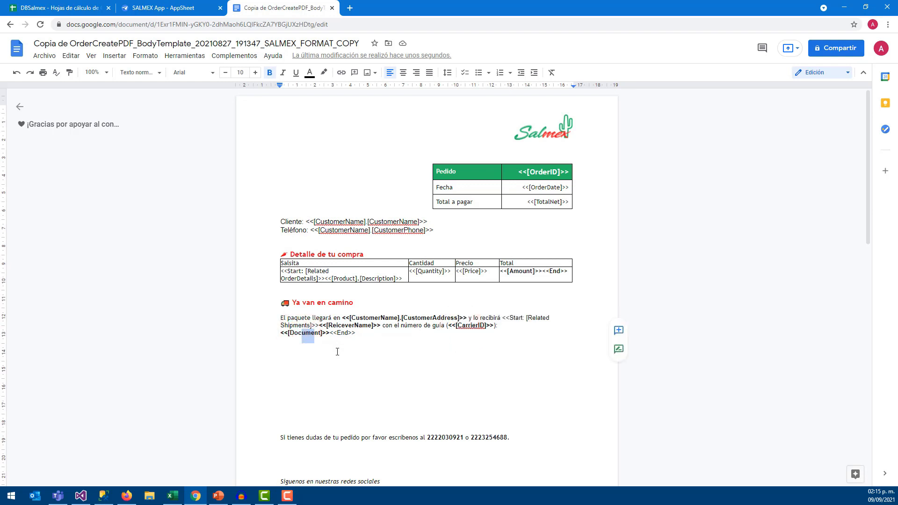
scroll(323, 351, "down", 2)
left_click_drag(307, 345, 473, 345)
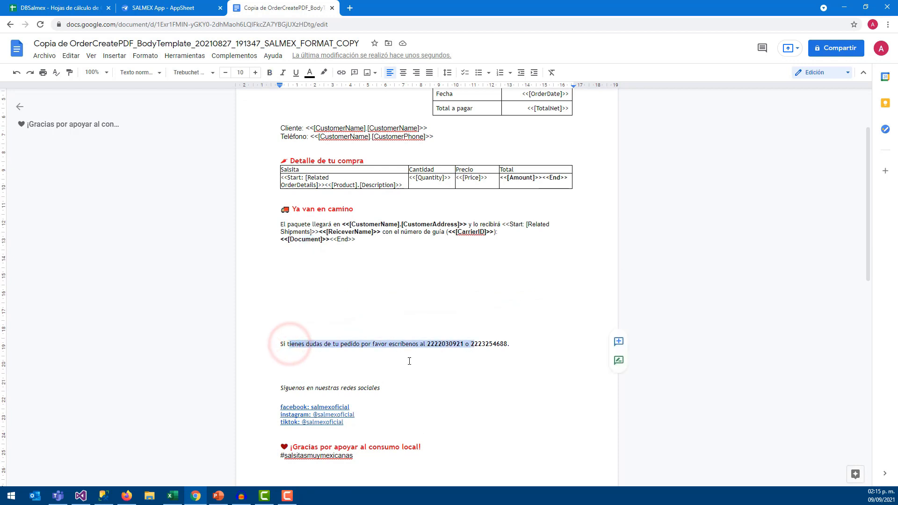
scroll(328, 373, "down", 1)
left_click_drag(294, 341, 375, 367)
left_click(376, 383)
scroll(341, 398, "down", 2)
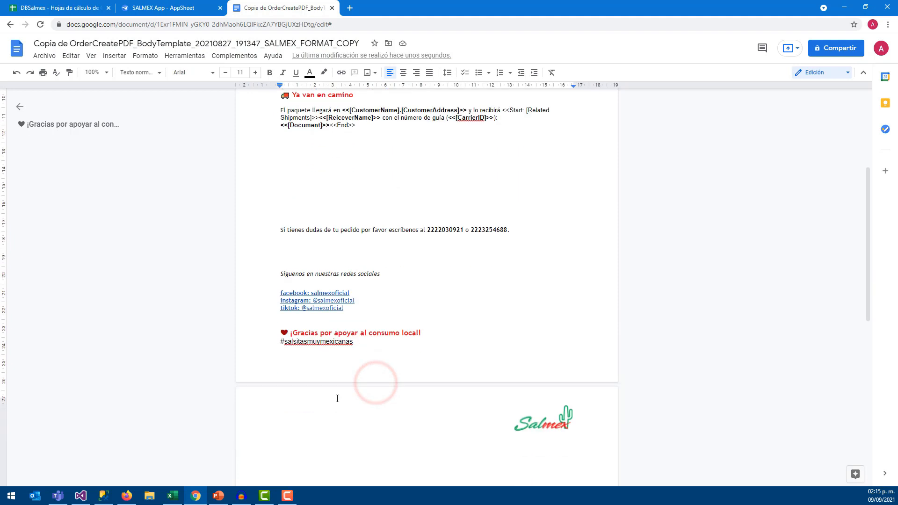
left_click_drag(358, 306, 422, 307)
left_click(381, 317)
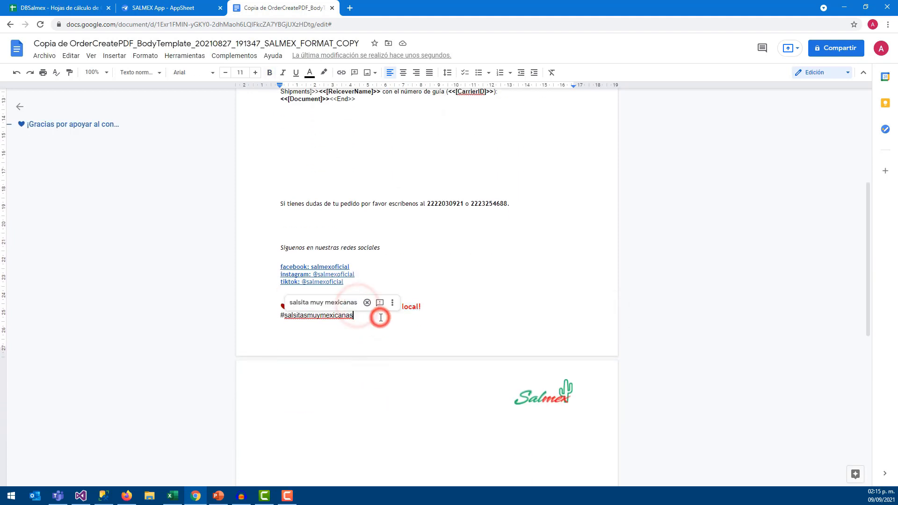
scroll(397, 319, "up", 3)
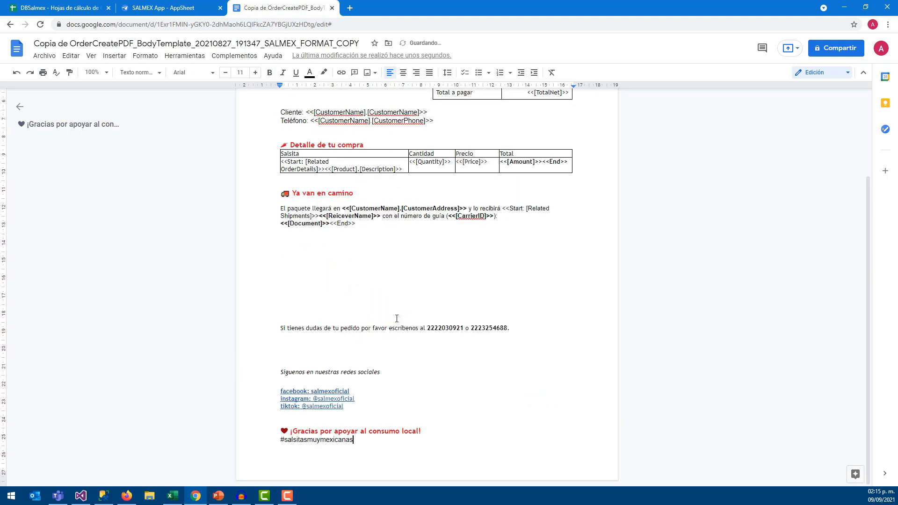
scroll(427, 331, "up", 3)
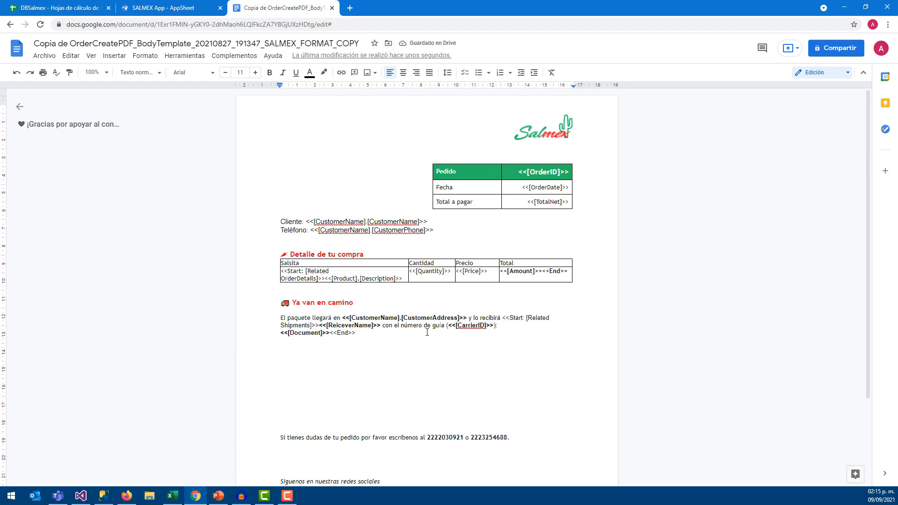
scroll(427, 332, "down", 3)
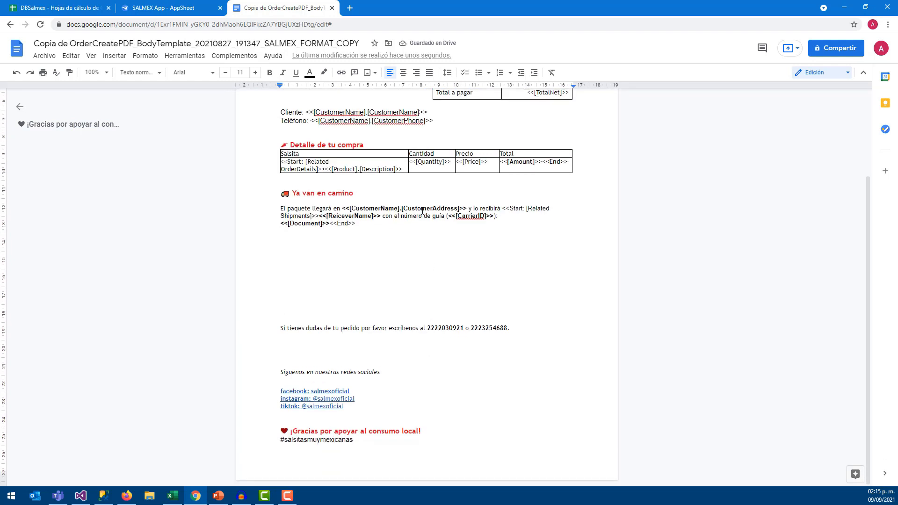
Copy the bot's Template DocId into Notepad and isolate the ID after DocId=
left_click(163, 6)
left_click(298, 6)
left_click(150, 8)
left_click(780, 198)
left_click_drag(725, 197, 818, 202)
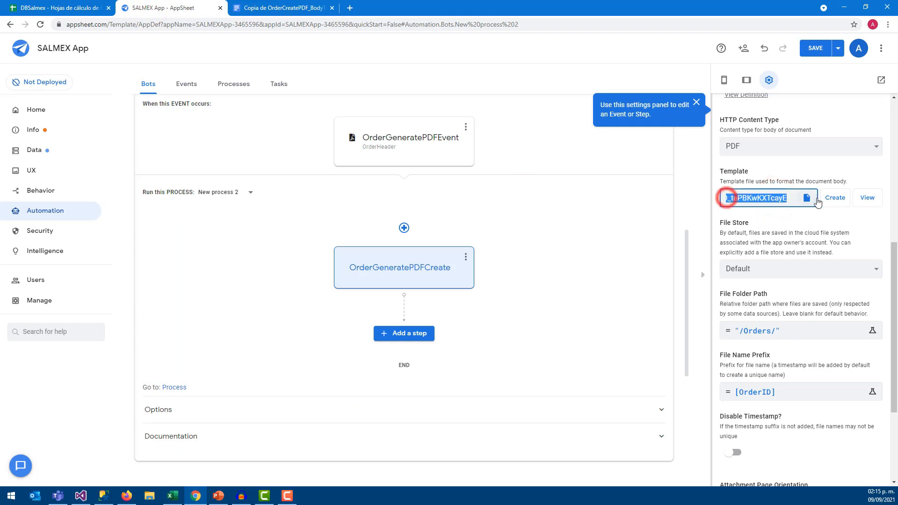
left_click(4, 498)
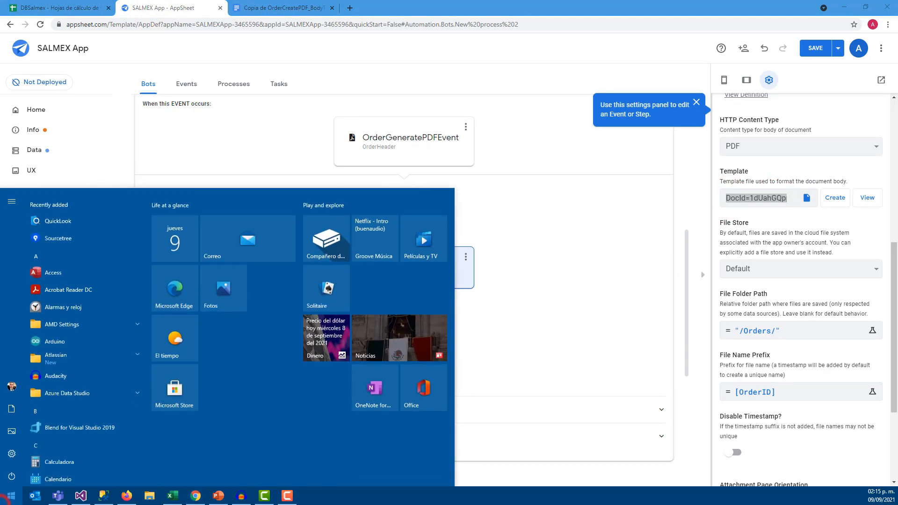
type("note")
key("Return")
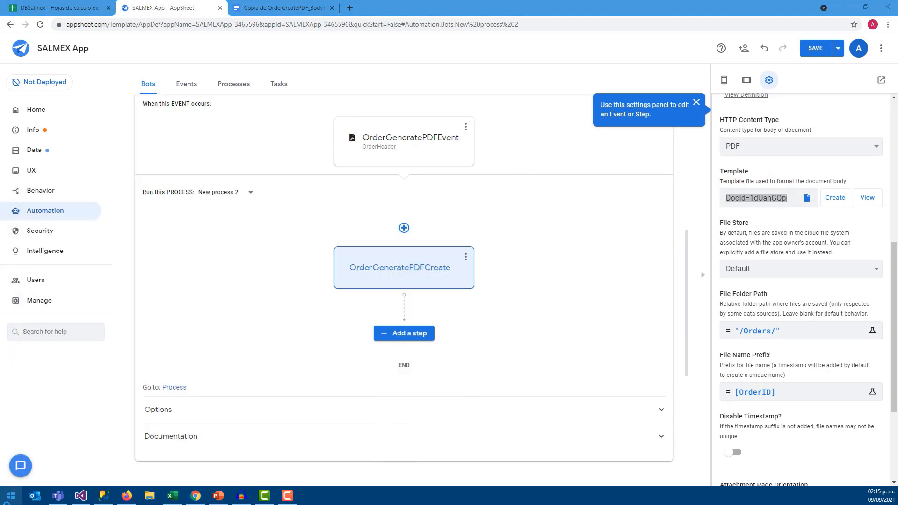
left_click_drag(296, 143, 133, 135)
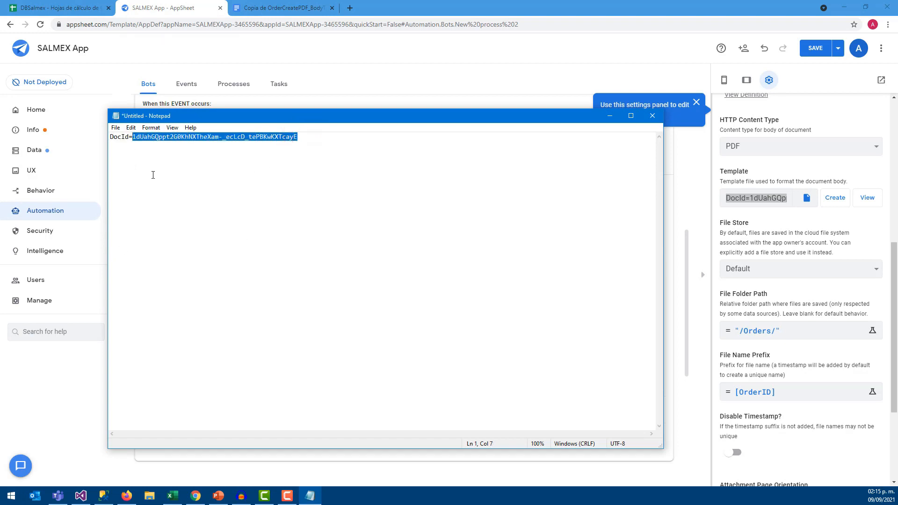
Compare that ID with the one in the template copy's Docs URL, then return to Docs home
left_click(233, 2)
left_click(218, 21)
left_click(294, 21)
left_click_drag(336, 24, 181, 24)
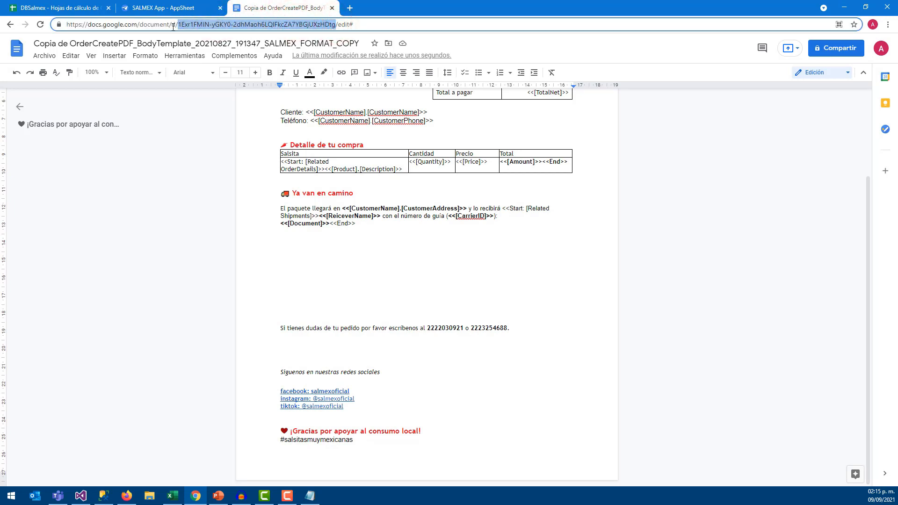
left_click(172, 7)
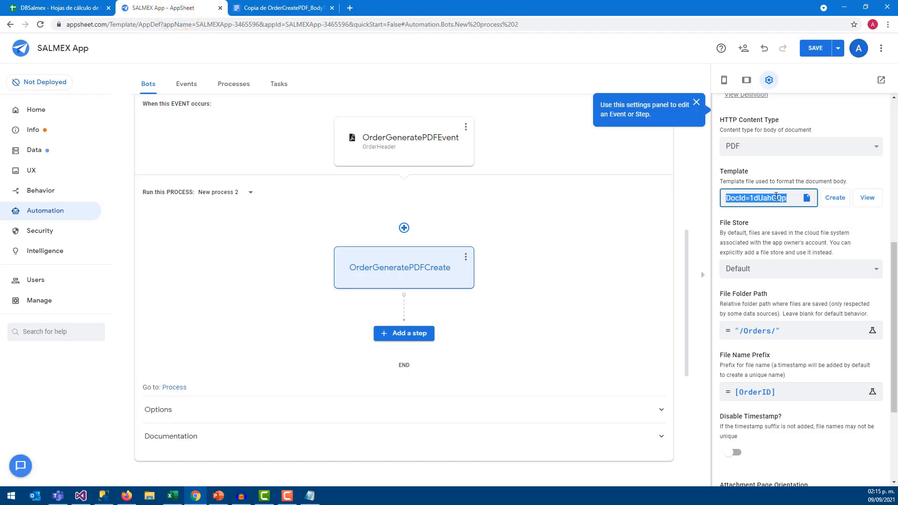
left_click(864, 227)
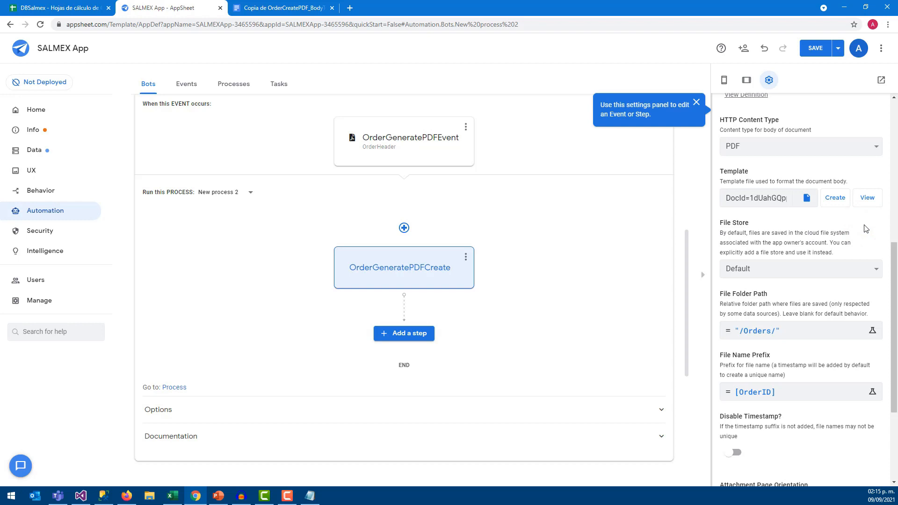
scroll(764, 290, "down", 1)
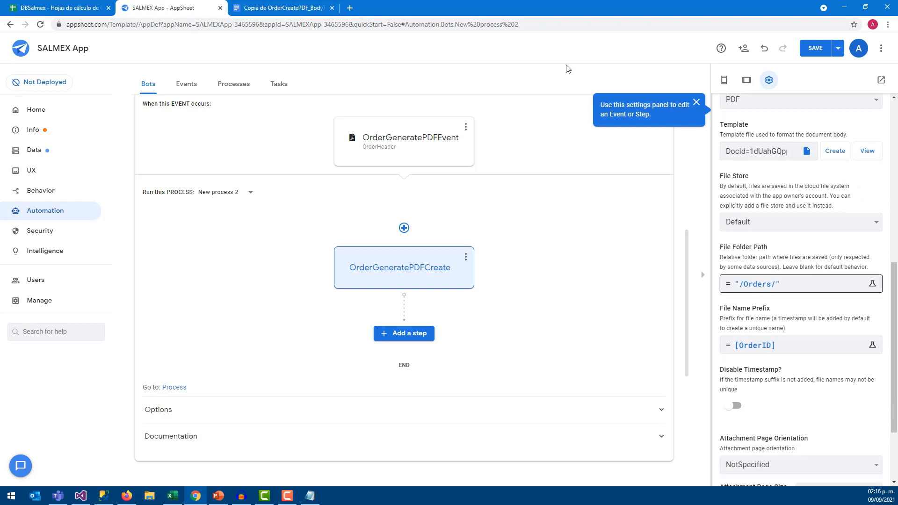
left_click(287, 8)
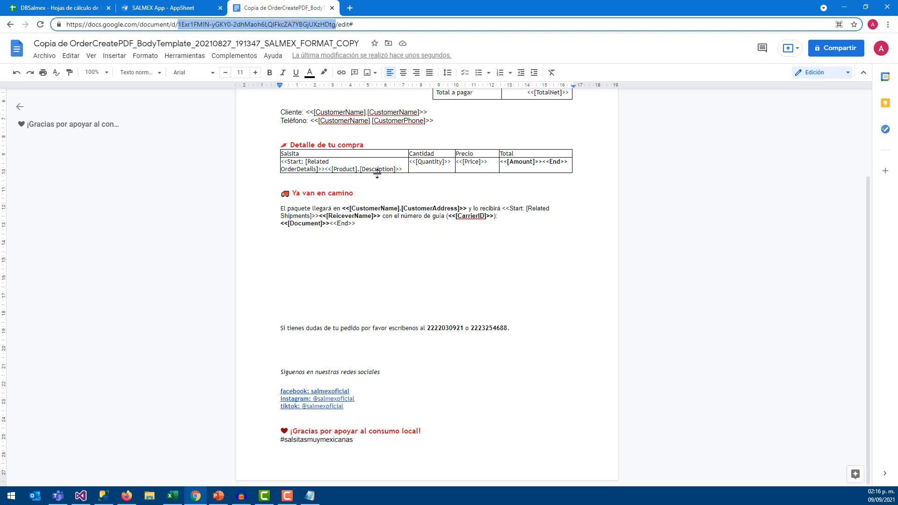
left_click(11, 48)
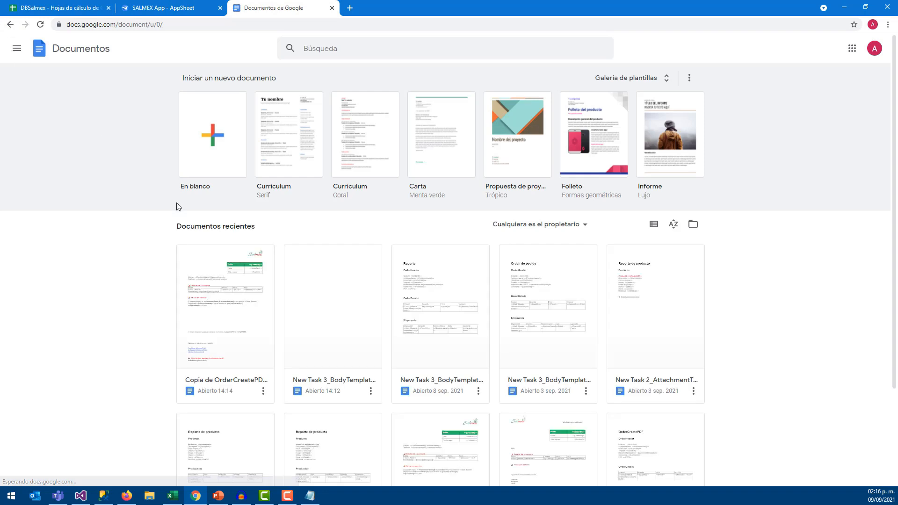
Open New Task 3_BodyTemplate and append ' (Test para mis binarios)' to the Pedido de venta heading
left_click(329, 300)
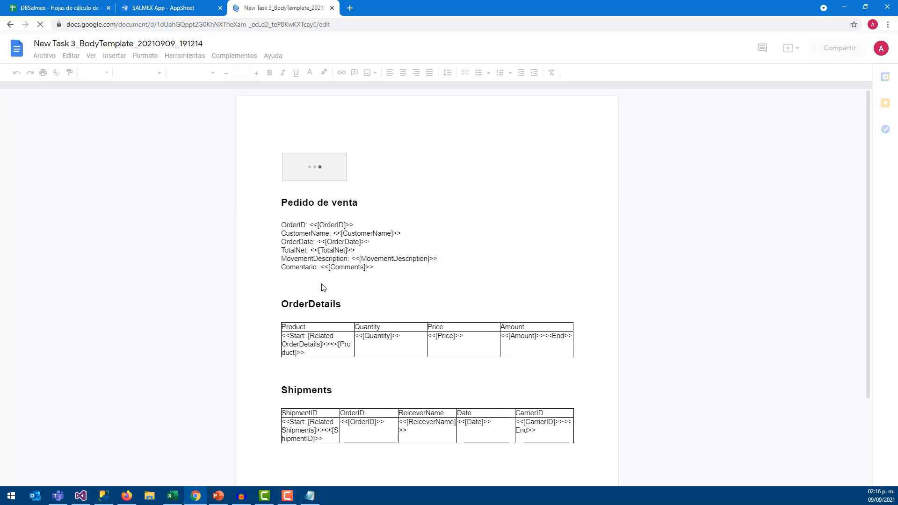
left_click_drag(295, 200, 352, 202)
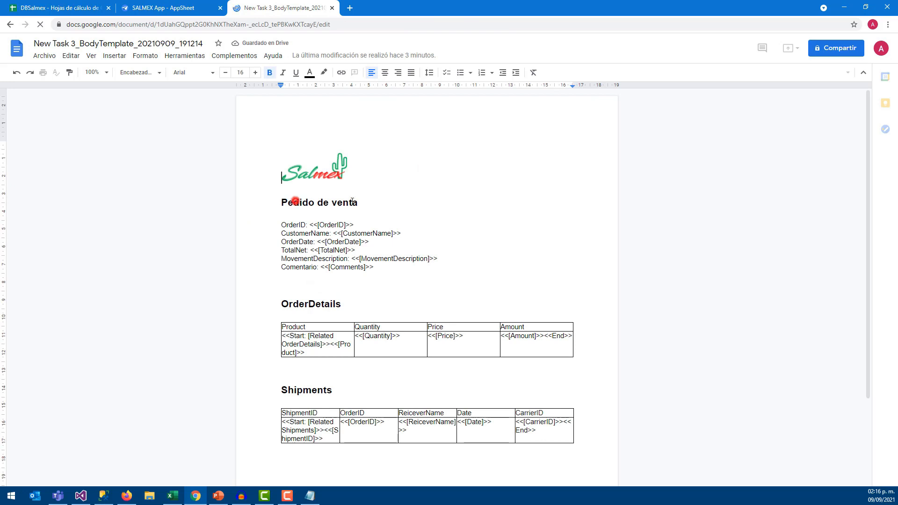
left_click(332, 176)
left_click(390, 224)
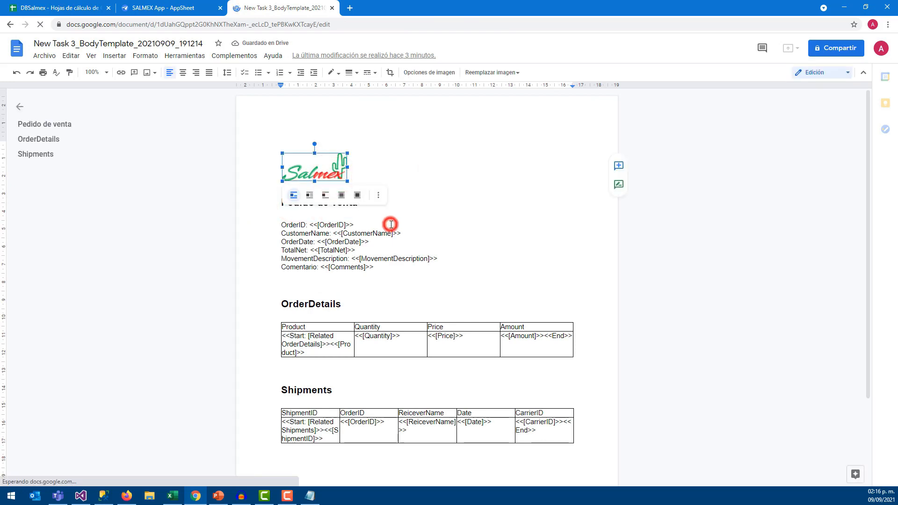
left_click(369, 201)
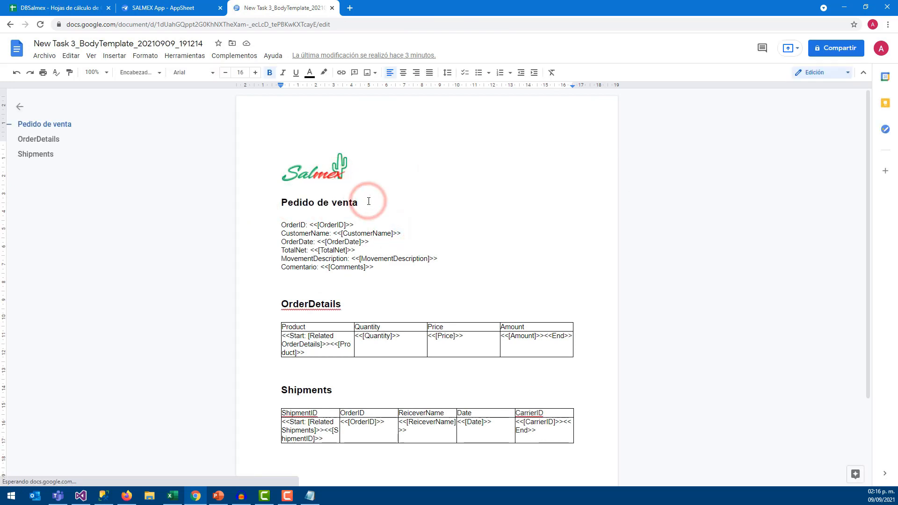
type("(Te")
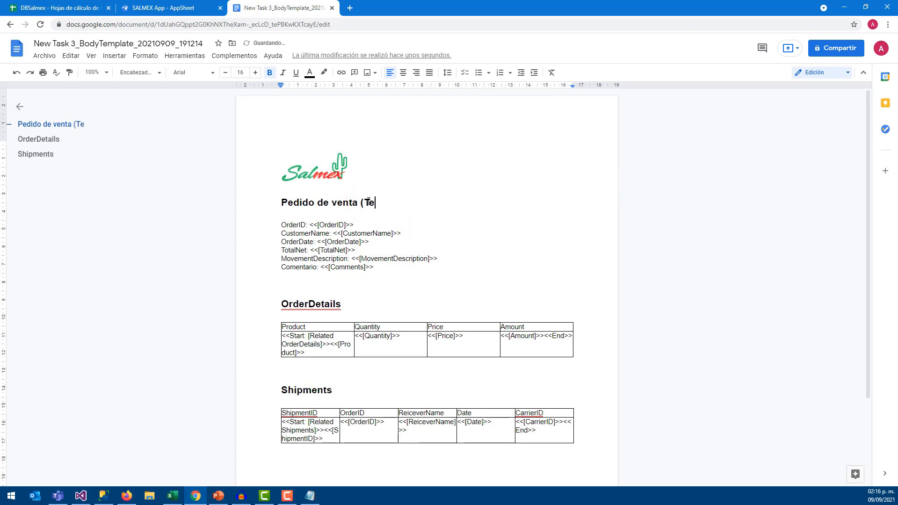
type("st pa")
type("m")
key("BackSpace")
key("BackSpace")
key("BackSpace")
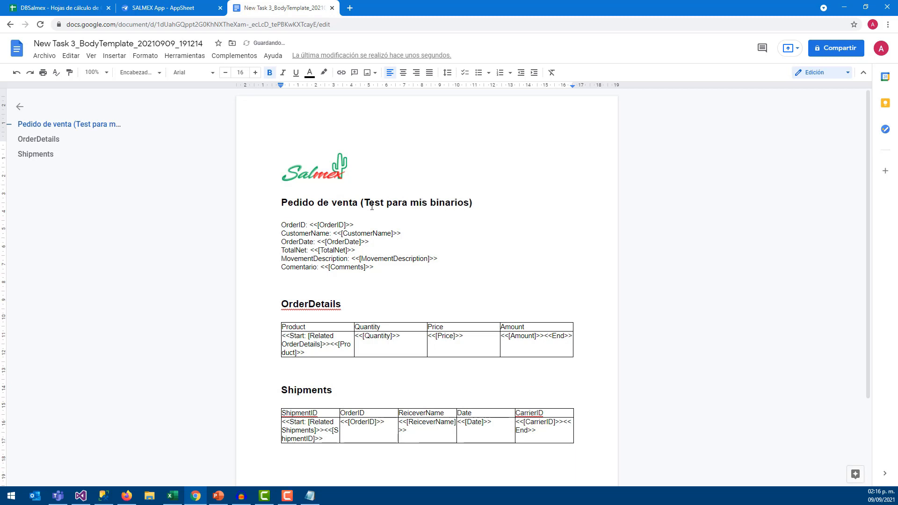
Format the added words at size 15, underlined, italic and blue
mouse_move(366, 202)
left_mouse_down()
mouse_move(471, 203)
mouse_move(364, 202)
left_mouse_up()
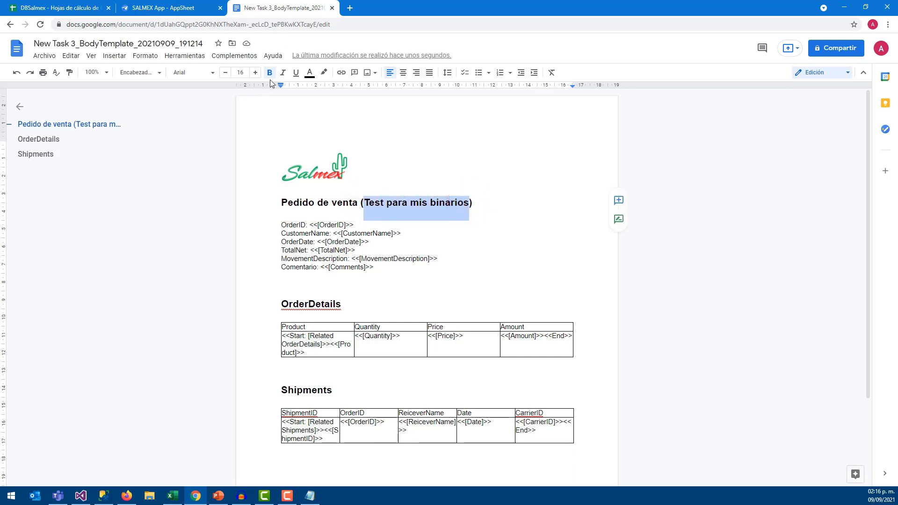
left_click(226, 73)
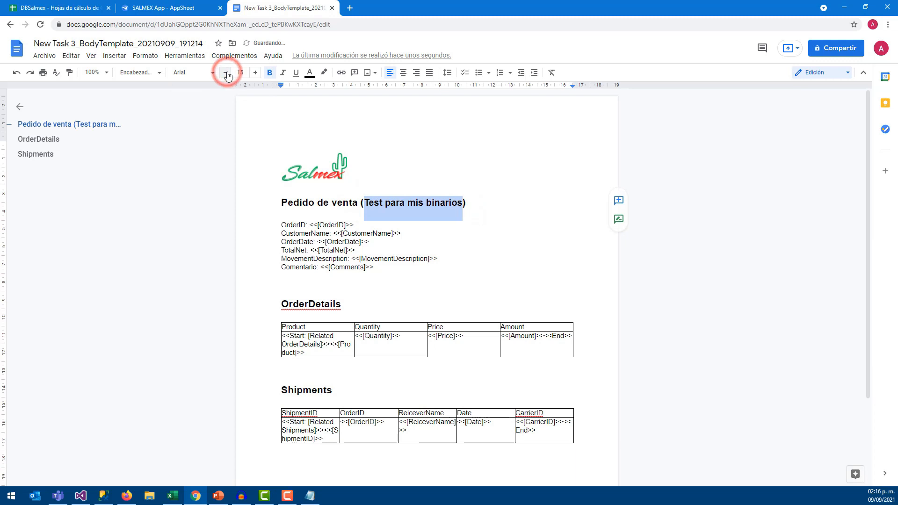
left_click(297, 74)
left_click(282, 73)
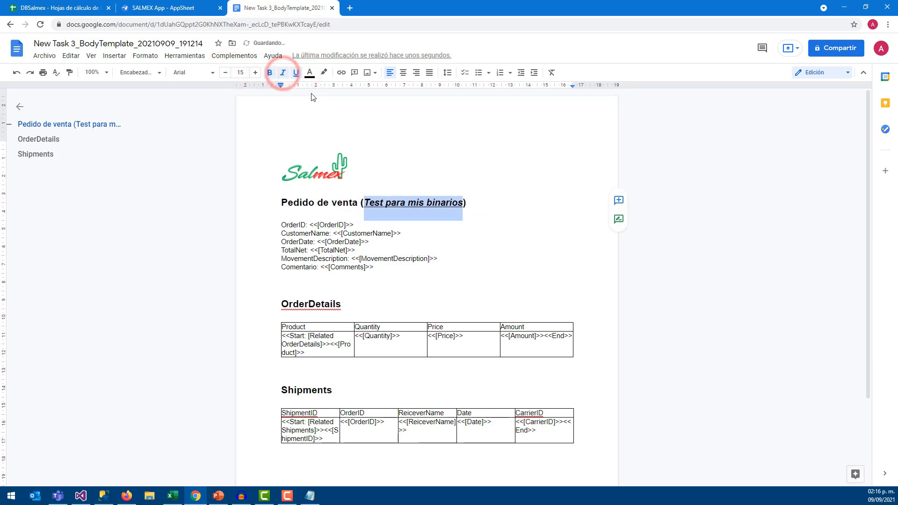
left_click(310, 73)
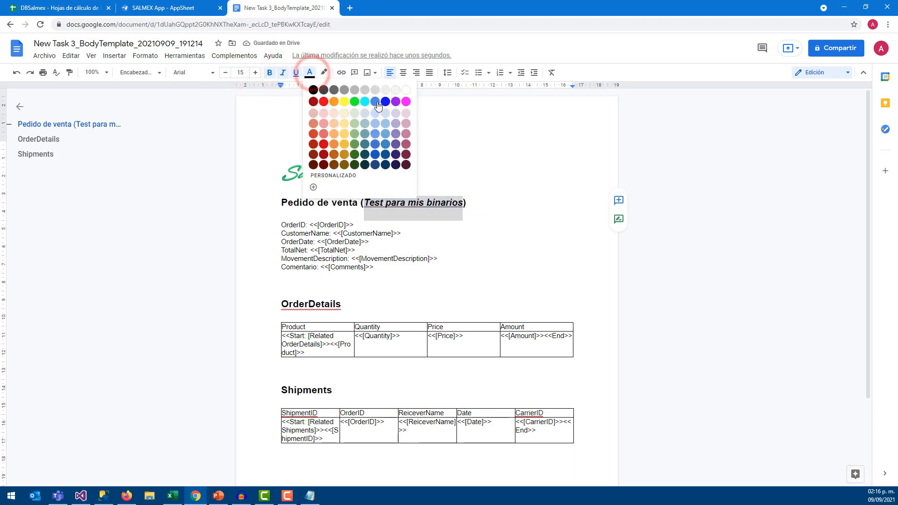
left_click(385, 103)
left_click(474, 210)
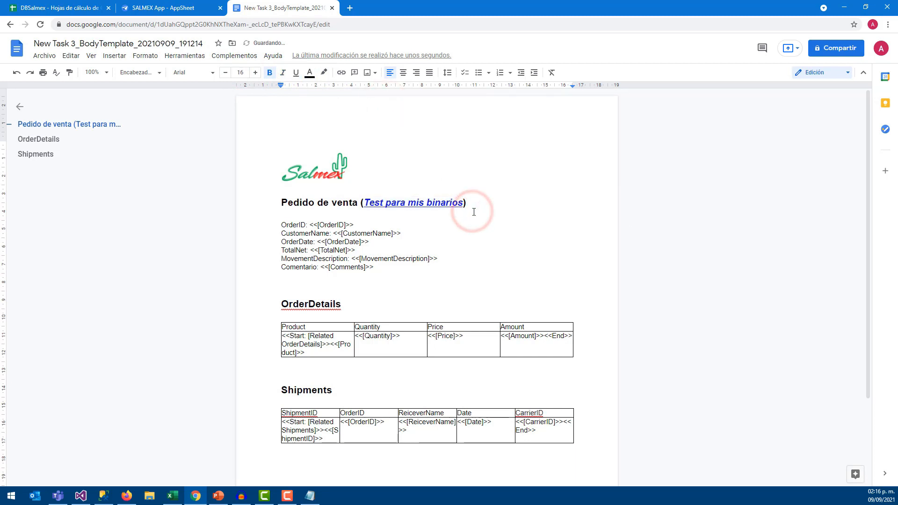
left_click(452, 226)
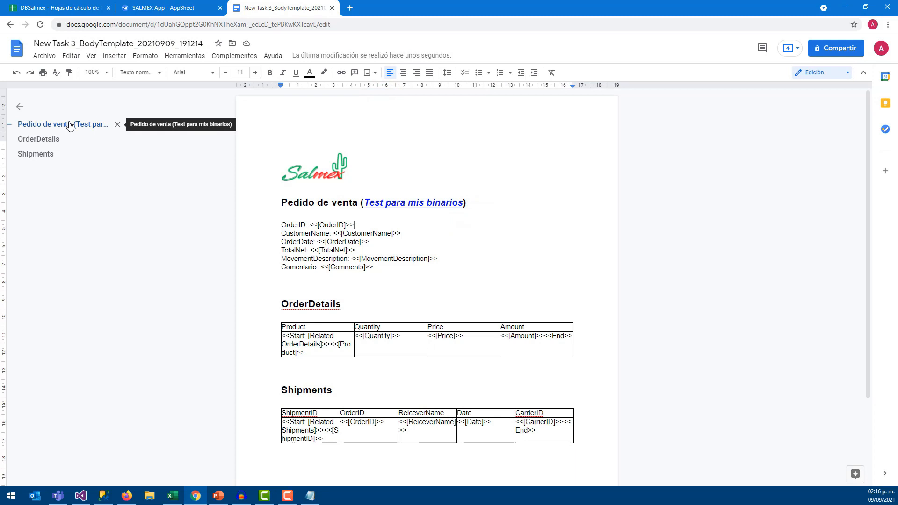
left_click(159, 8)
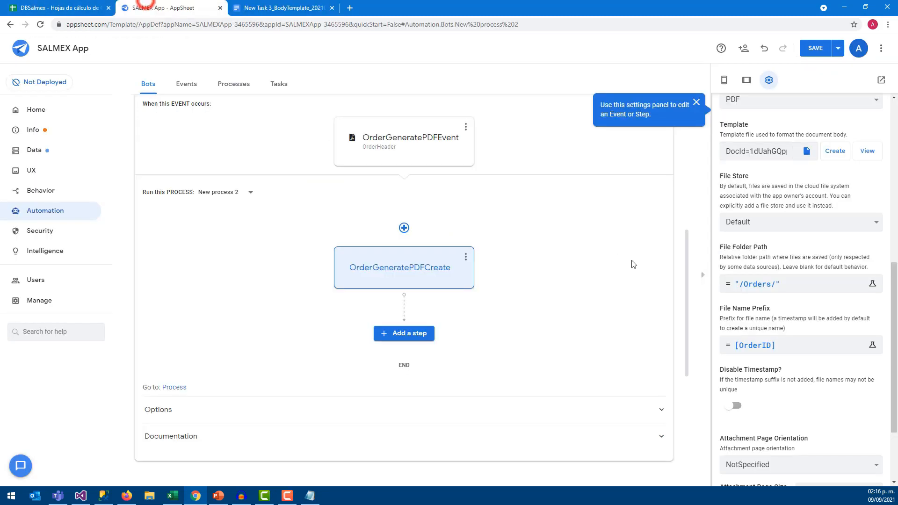
left_click(733, 406)
scroll(753, 392, "down", 3)
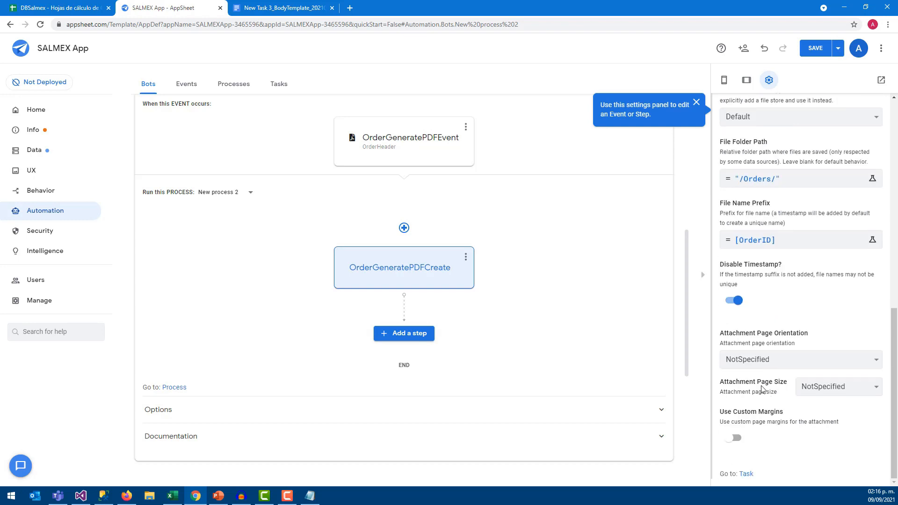
scroll(756, 387, "up", 2)
scroll(748, 402, "down", 2)
scroll(740, 384, "up", 12)
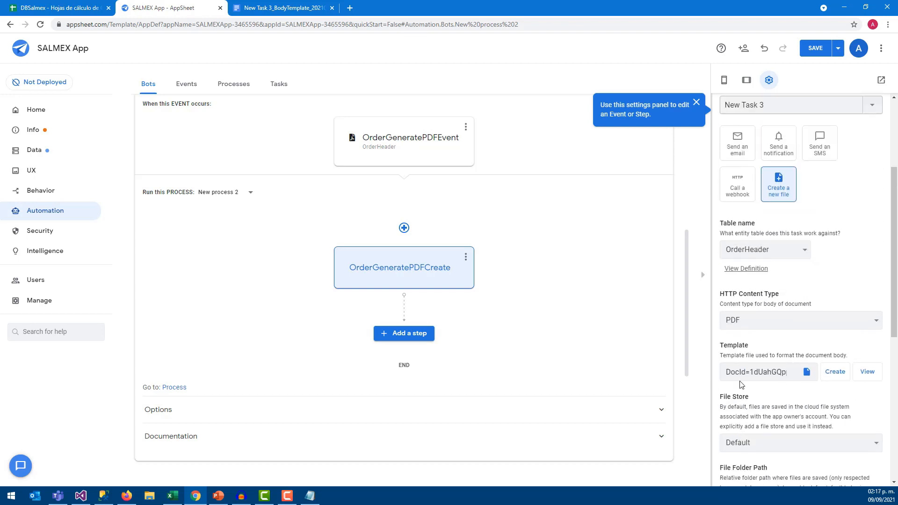
scroll(721, 378, "down", 5)
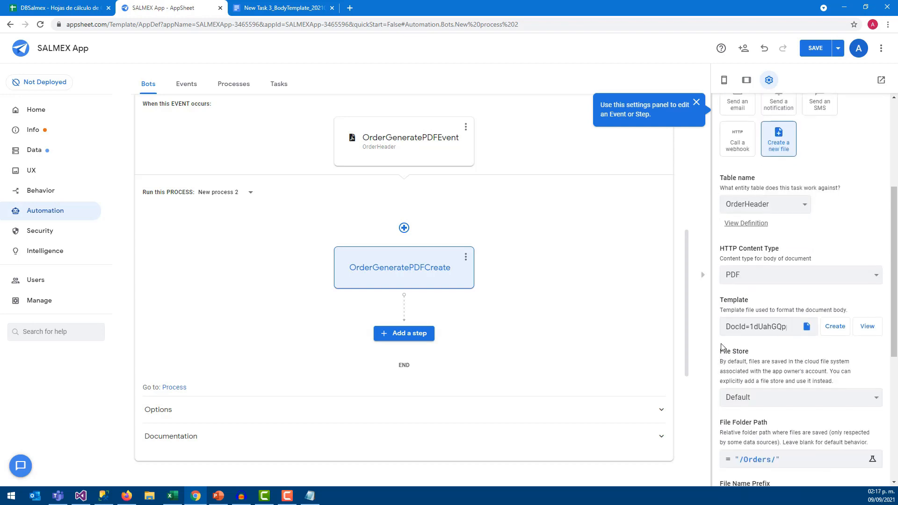
Add a step named OrderGeneratePDFViewer and change its type from a new task to Run a data action
left_click(392, 333)
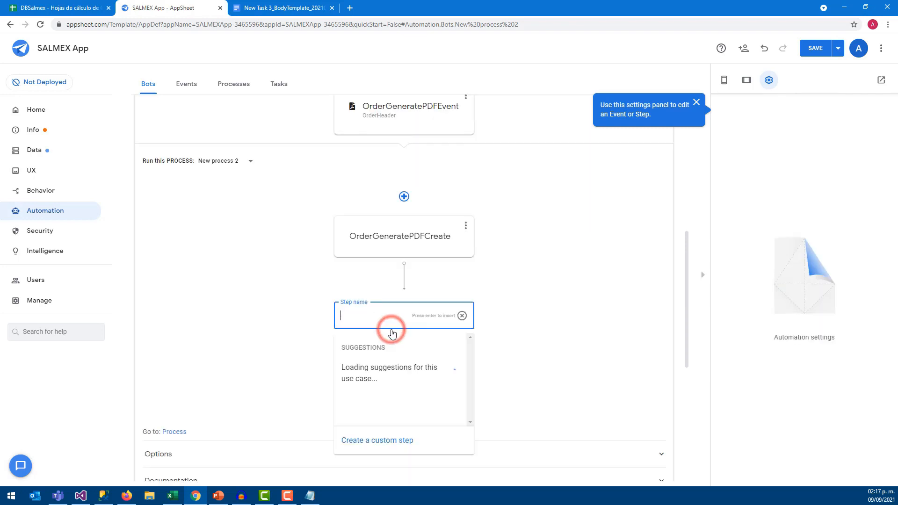
type("OrderGenre")
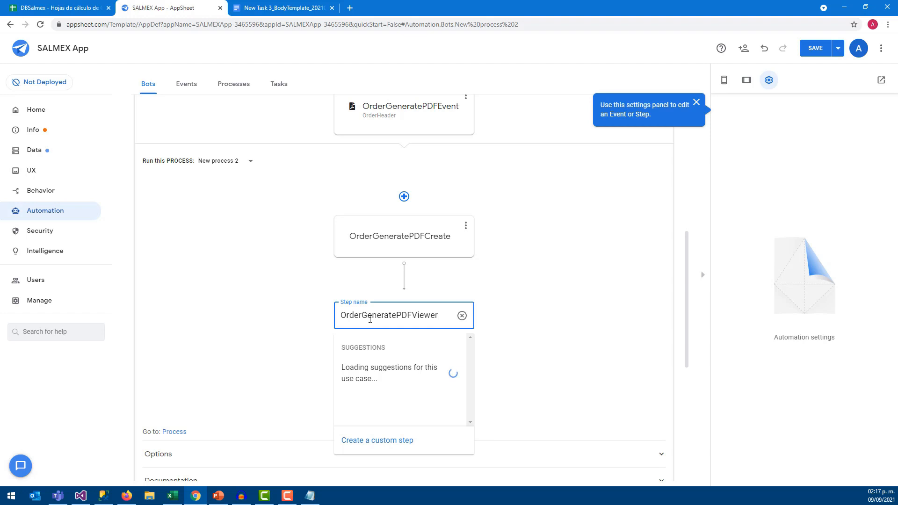
key("Return")
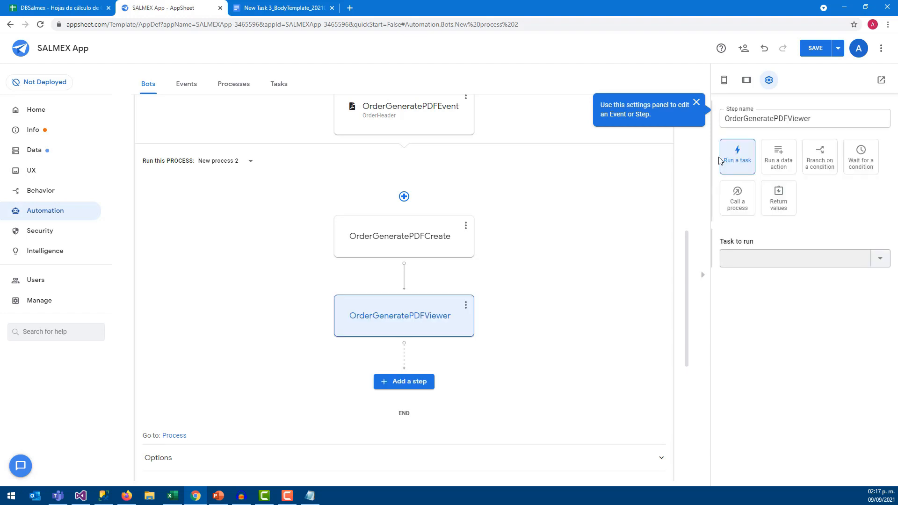
left_click(751, 263)
left_click(879, 259)
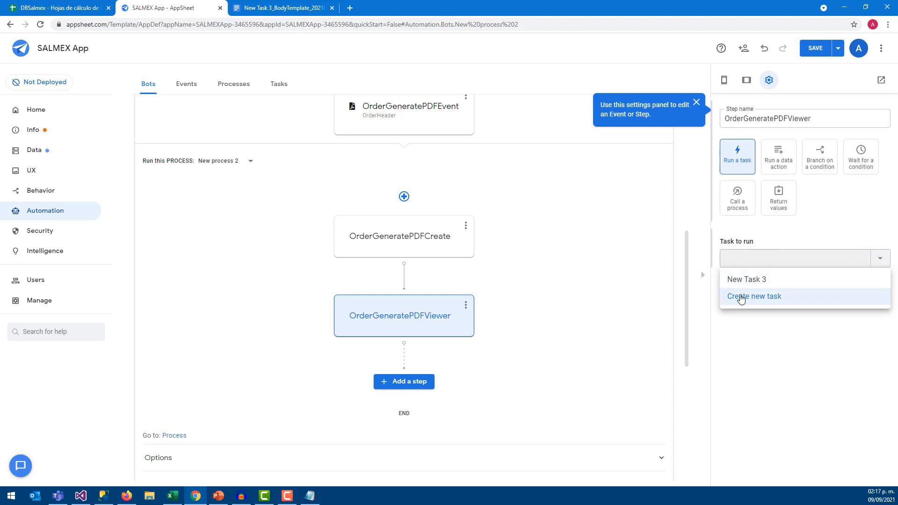
left_click(741, 297)
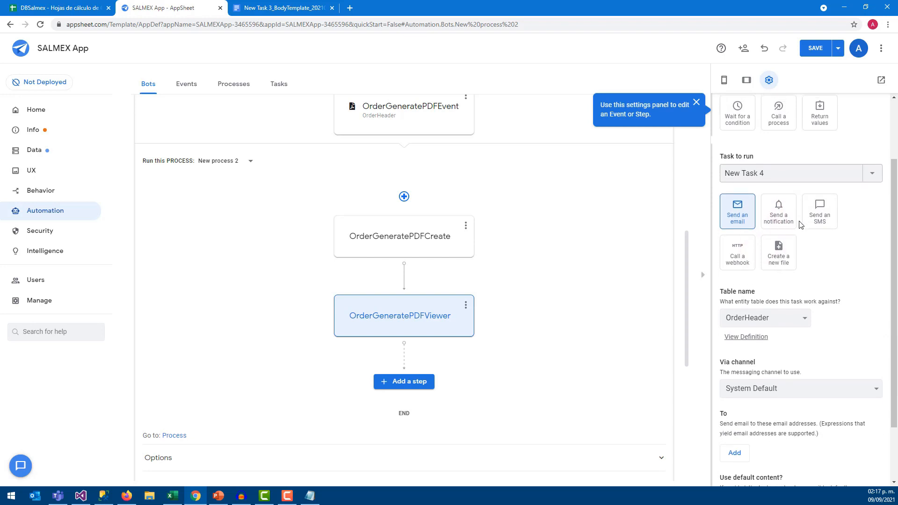
scroll(799, 225, "up", 2)
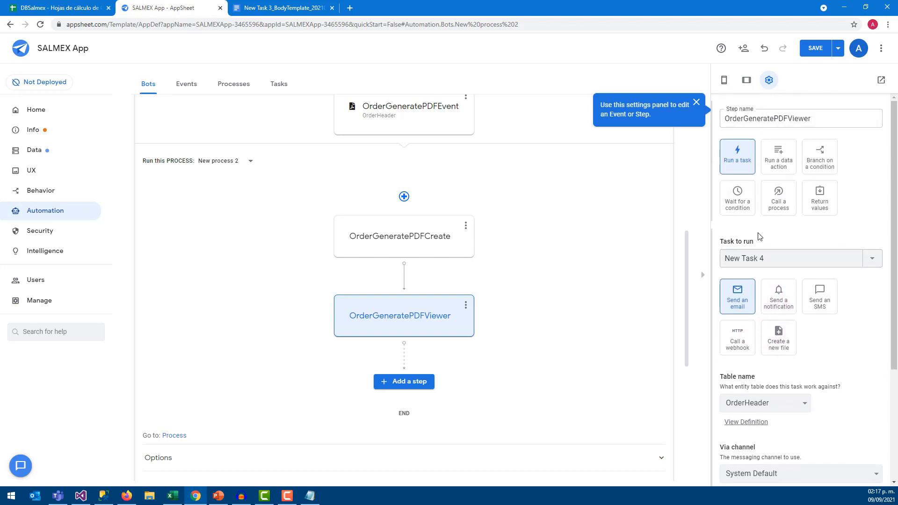
left_click(781, 258)
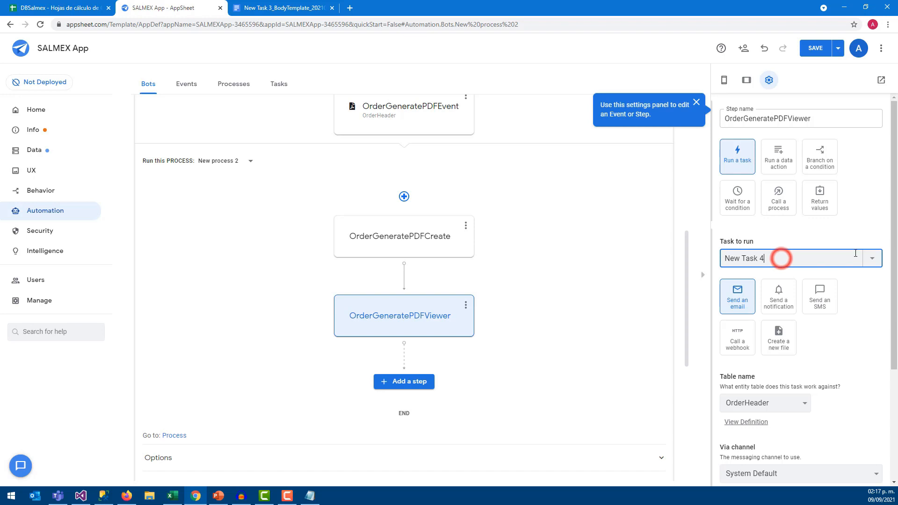
left_click(776, 168)
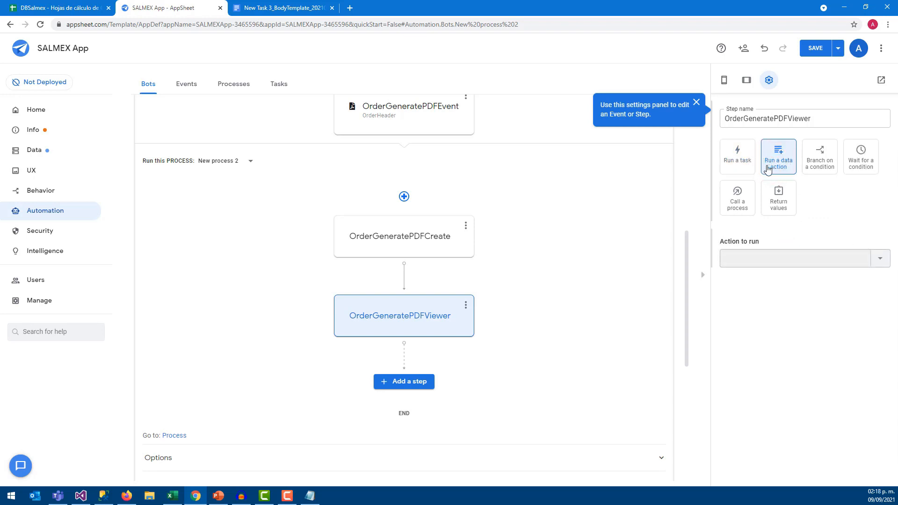
Create a new action for the step that sets the PDF column
left_click(879, 260)
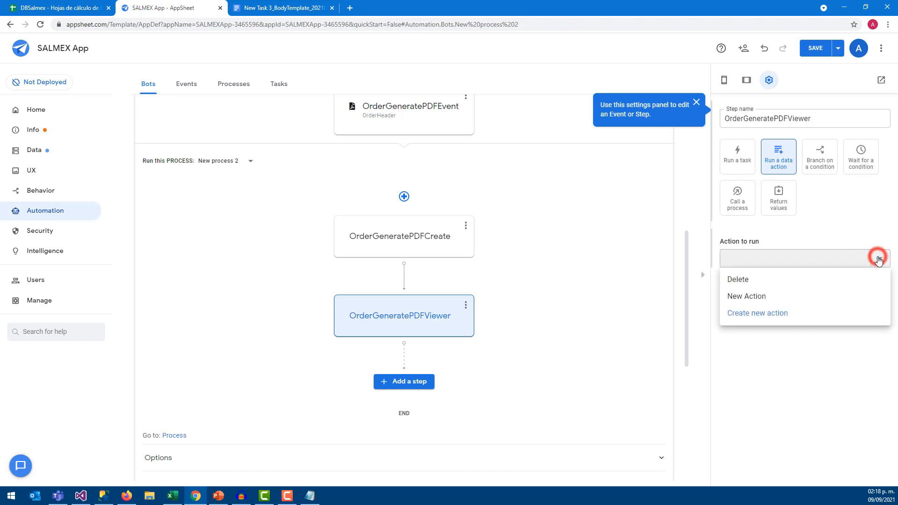
left_click(740, 314)
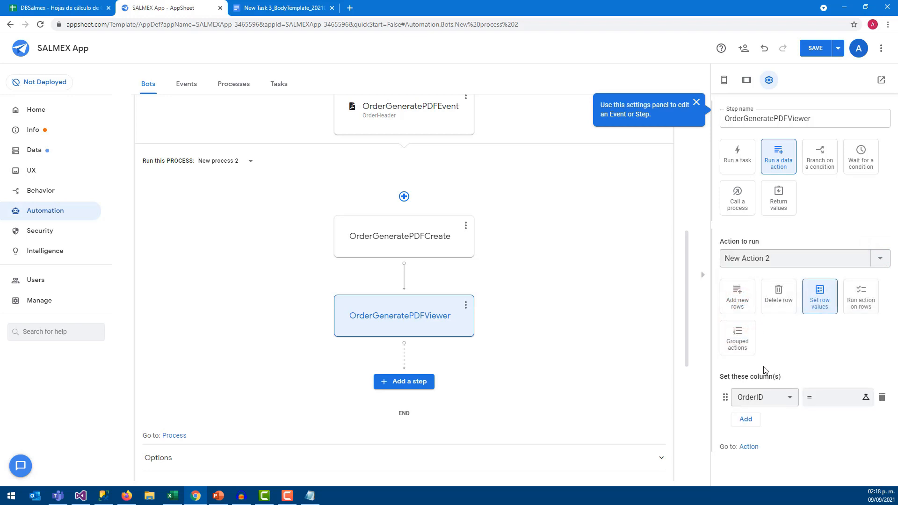
left_click(789, 397)
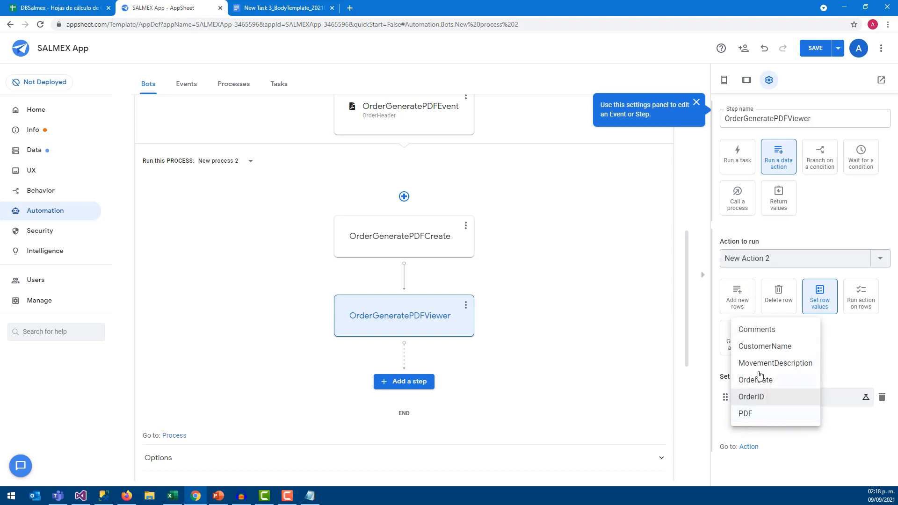
left_click(746, 414)
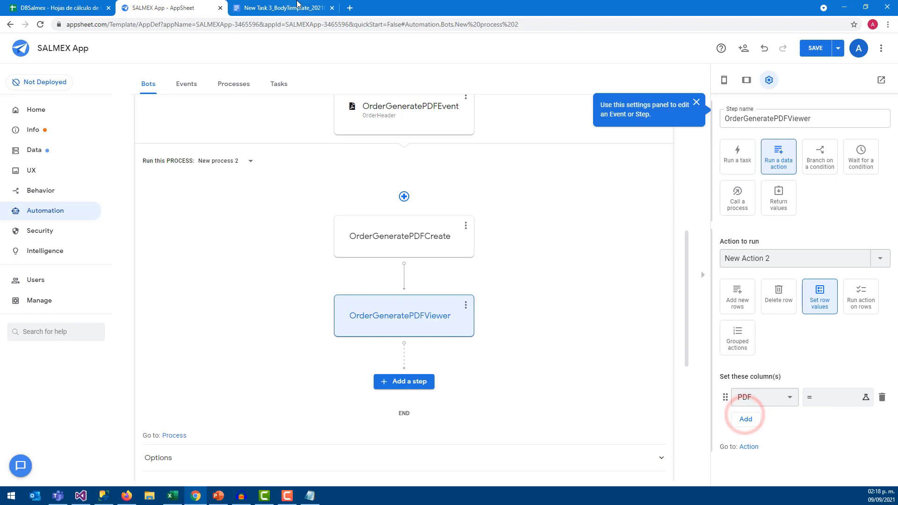
Check PDF column K in the DBSalmex sheet, then open the PDF value's Expression Assistant
left_click(76, 5)
left_click(579, 177)
left_click(714, 98)
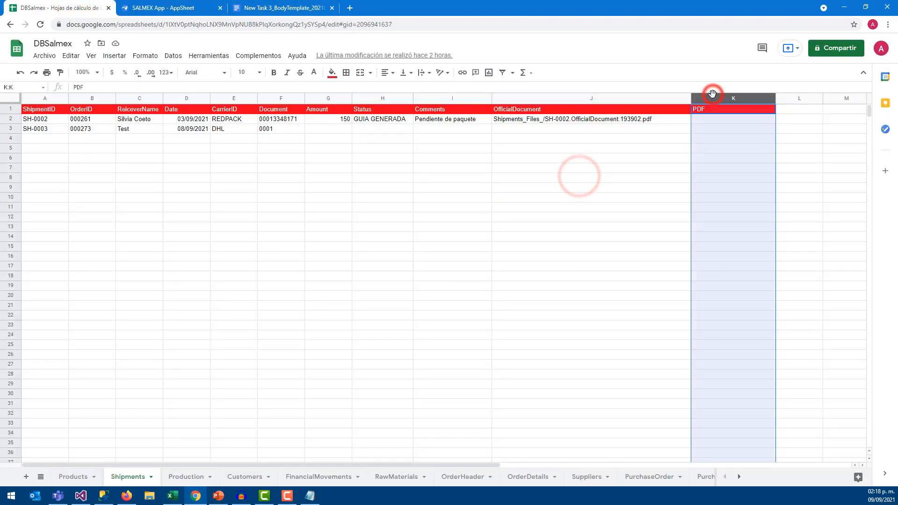
left_click(707, 122)
left_click(235, 6)
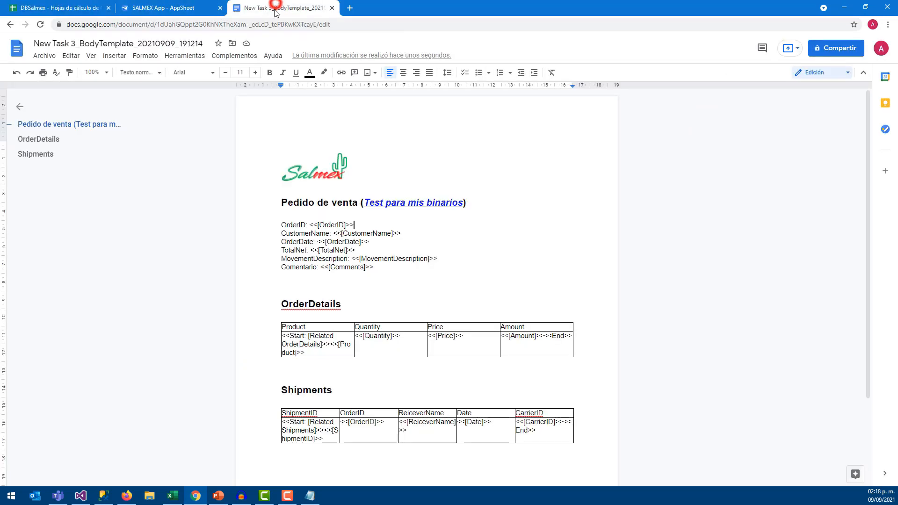
left_click(160, 7)
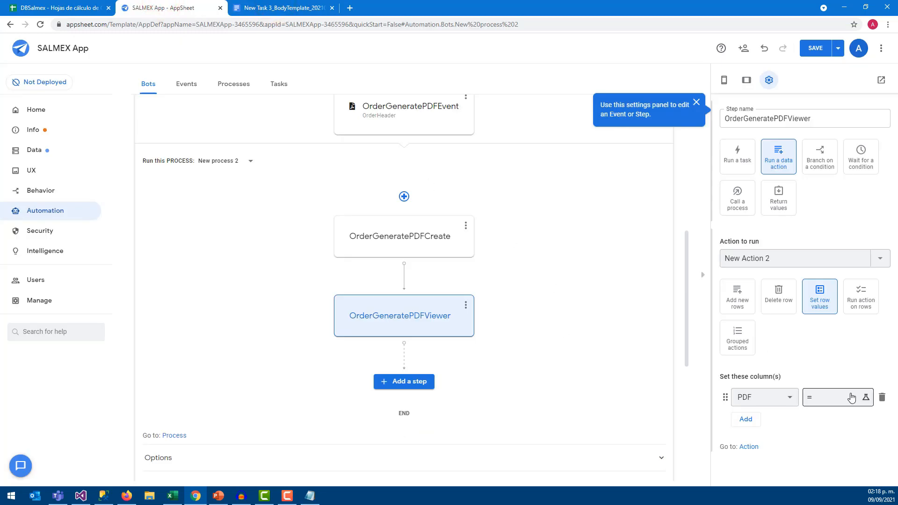
left_click(866, 399)
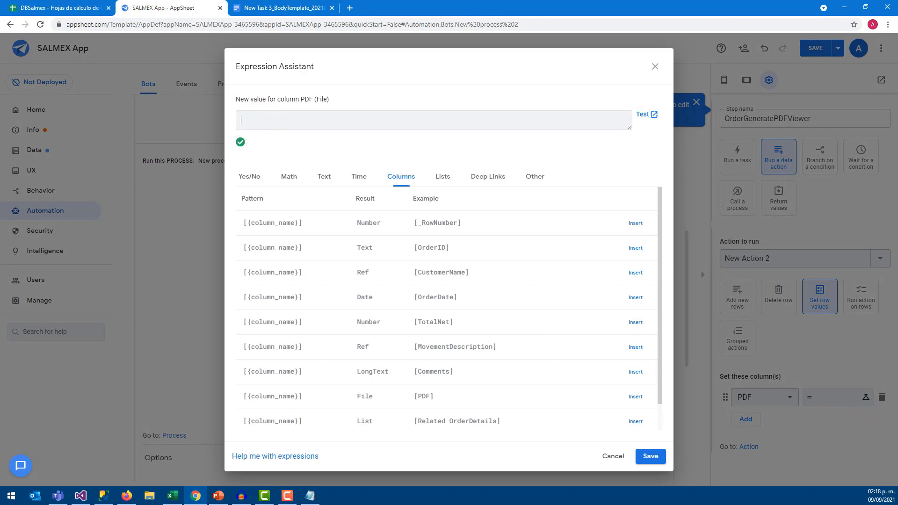
Paste CONCATENATE("/appsheet/data/.../Orders/",[OrderID],".pdf") as the PDF value, then open a new browser tab
key("alt+Tab")
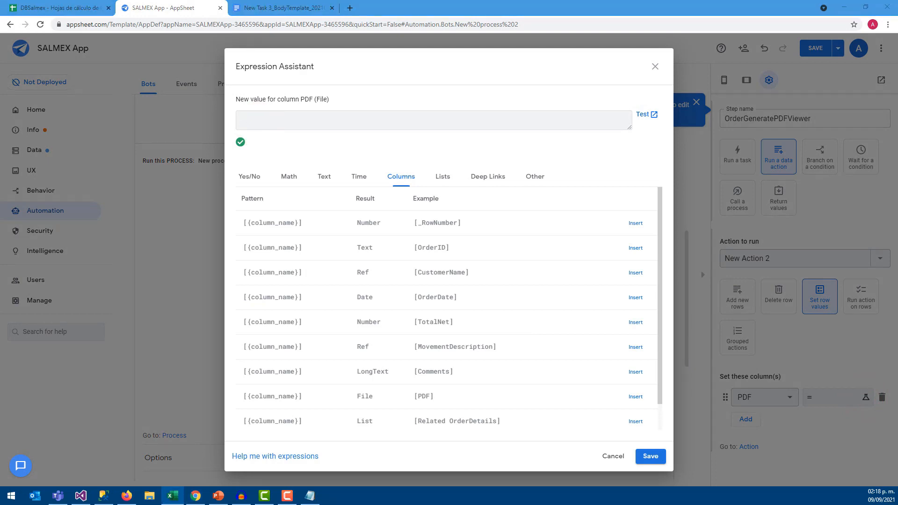
left_click(319, 127)
type("CONCATENATE(\"/appsheet/data/SALMEXApp-3465596/Orders/\",[OrderID],\".pdf\")")
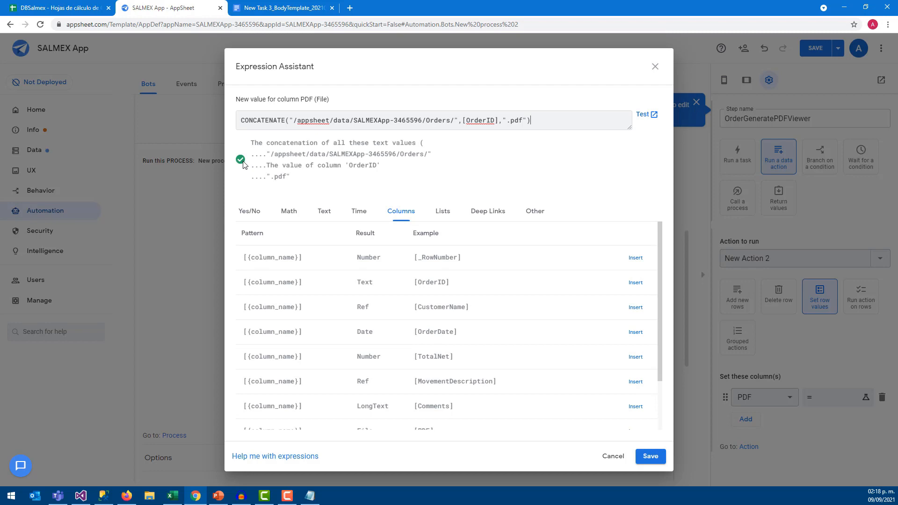
mouse_move(289, 120)
left_mouse_down()
mouse_move(496, 121)
mouse_move(290, 119)
left_mouse_up()
left_click(351, 8)
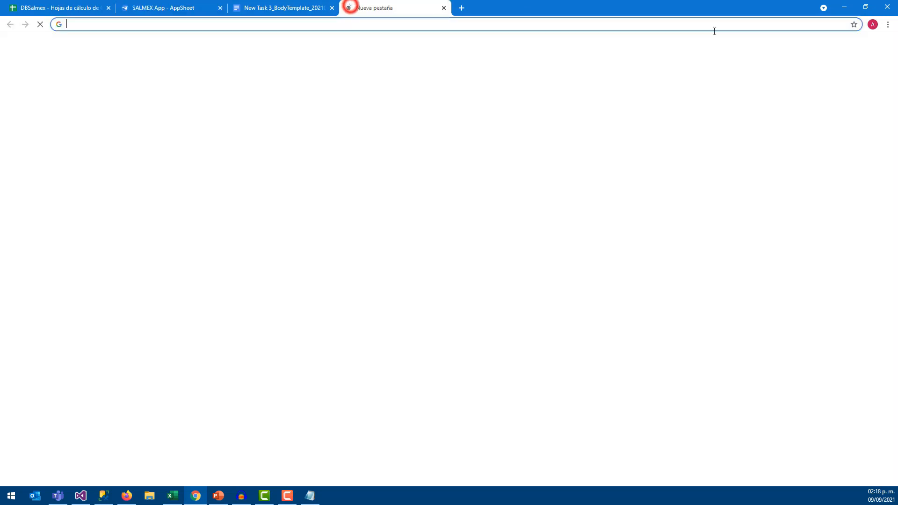
left_click(873, 24)
Open Google Drive and place its tab next to the AppSheet editor
left_click(630, 144)
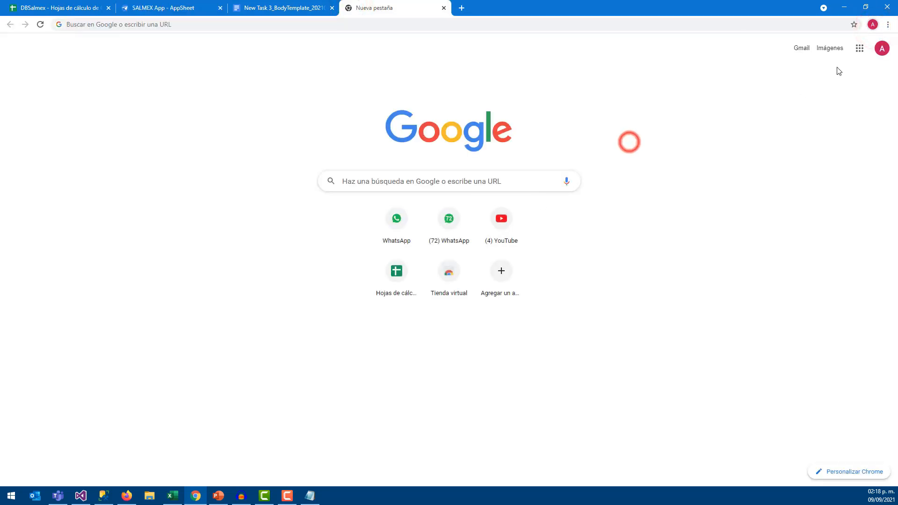
left_click(860, 49)
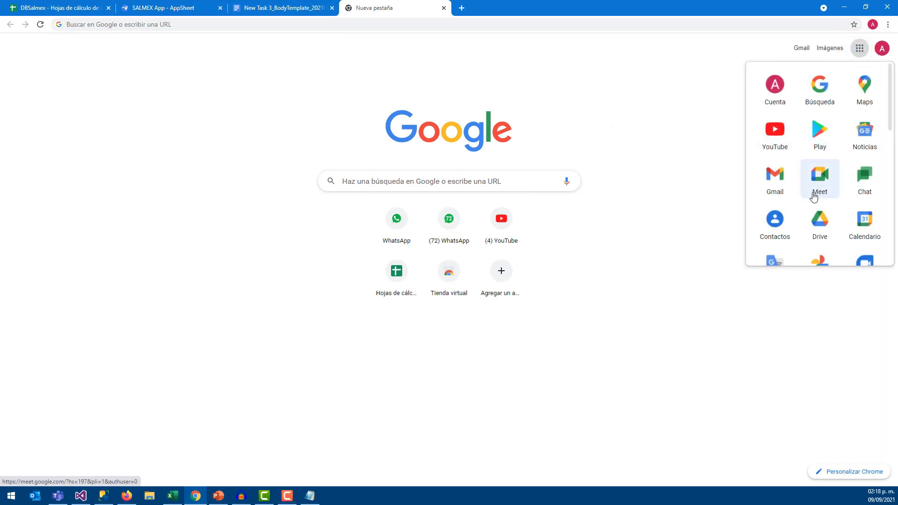
scroll(816, 196, "down", 2)
left_click(824, 146)
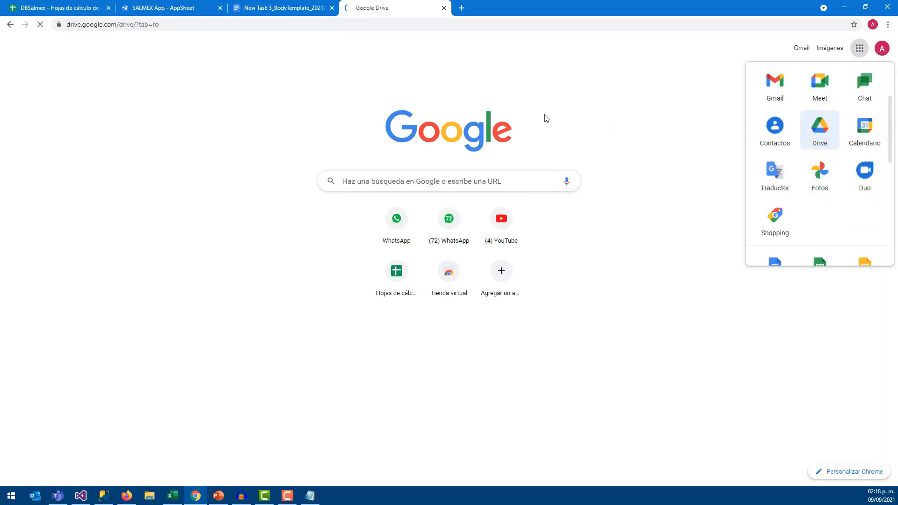
left_click(259, 5)
left_click_drag(143, 3, 280, 5)
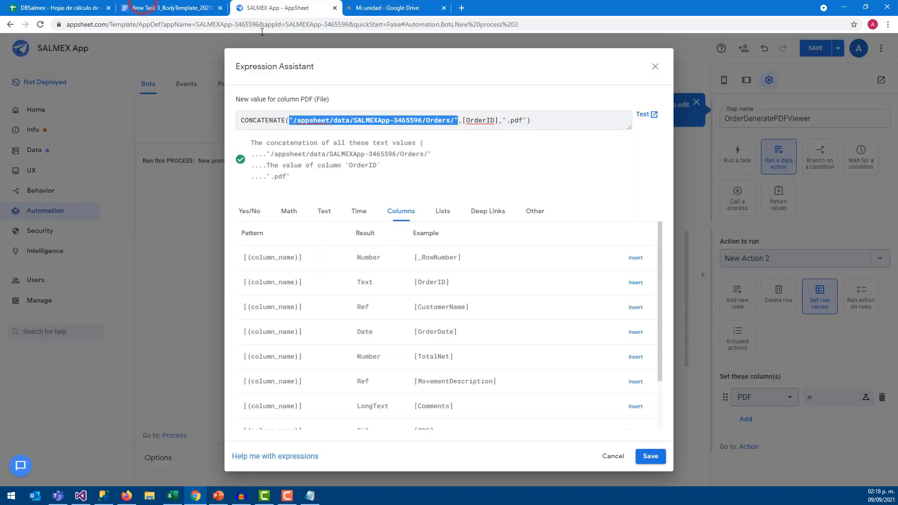
left_click(308, 119)
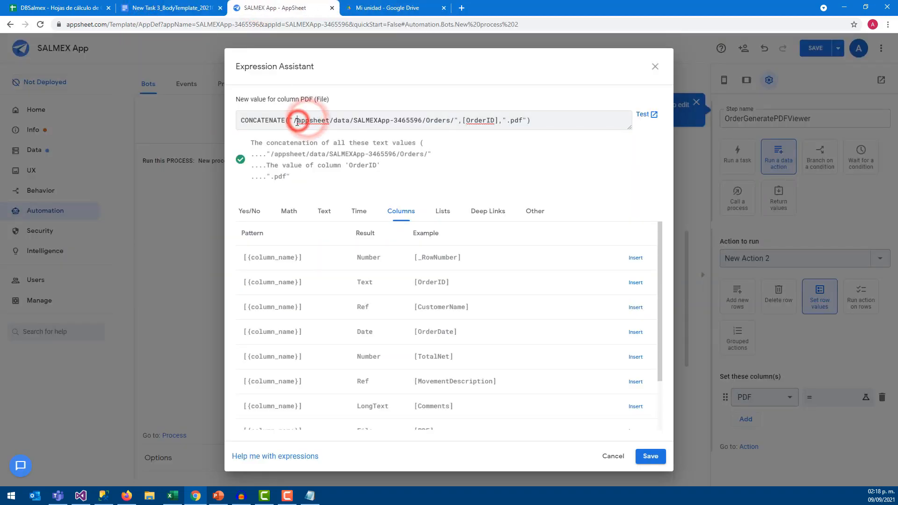
Follow the expression's path in Drive into the appsheet and data folders
double_click(301, 121)
left_click(361, 8)
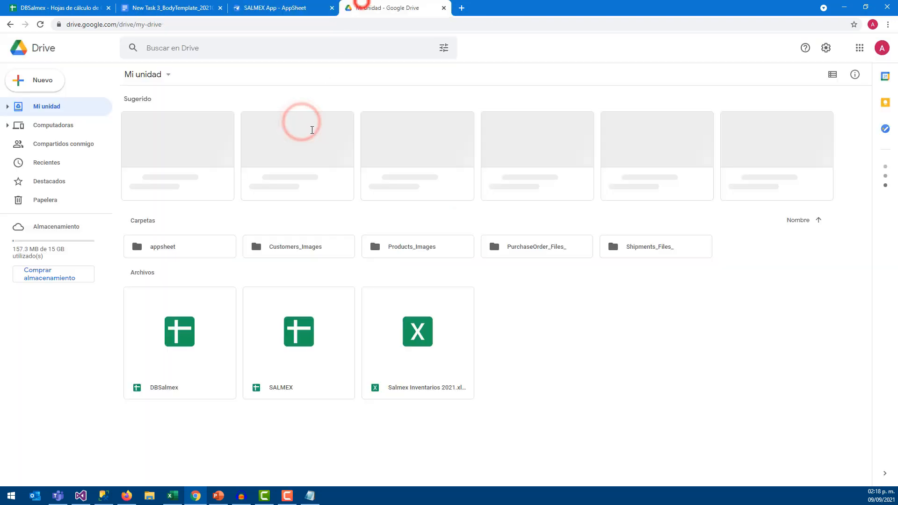
left_click(169, 248)
double_click(168, 247)
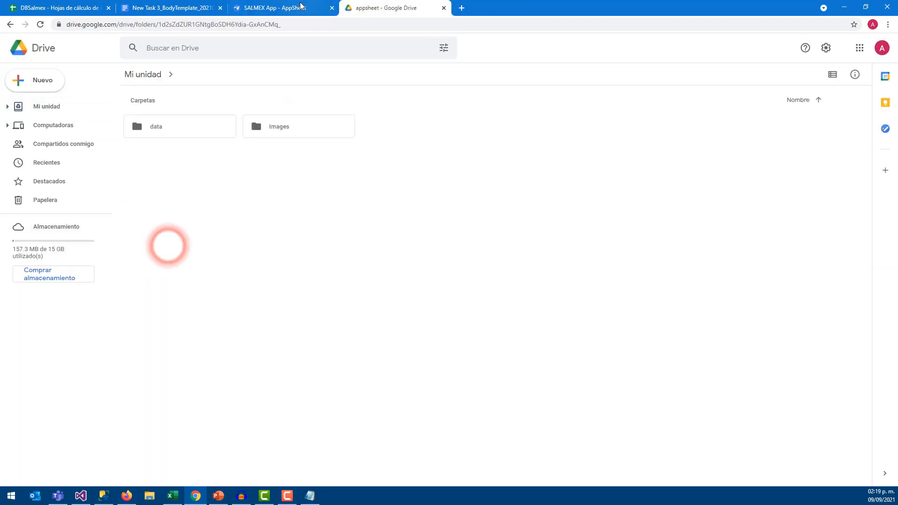
left_click(297, 7)
double_click(340, 121)
left_click(406, 8)
double_click(176, 128)
left_click(176, 128)
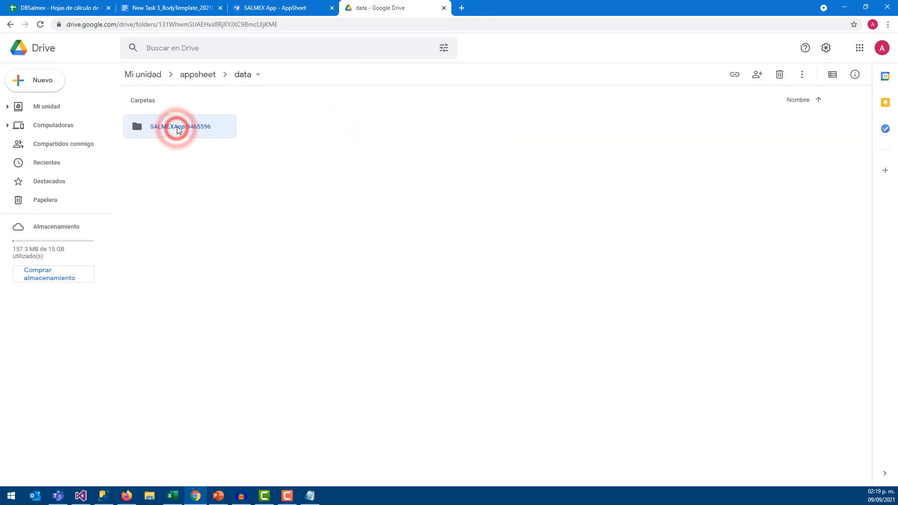
Continue into SALMEXApp-3465596 and open its Orders folder
left_click(288, 7)
left_click(372, 120)
left_click_drag(394, 120, 418, 120)
left_click(359, 11)
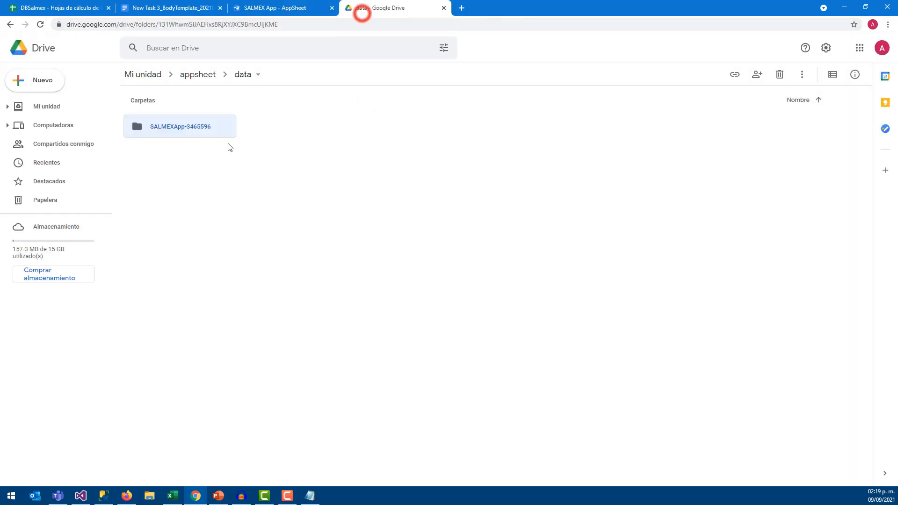
double_click(201, 127)
left_click(304, 4)
left_click_drag(424, 120, 444, 121)
left_click(395, 7)
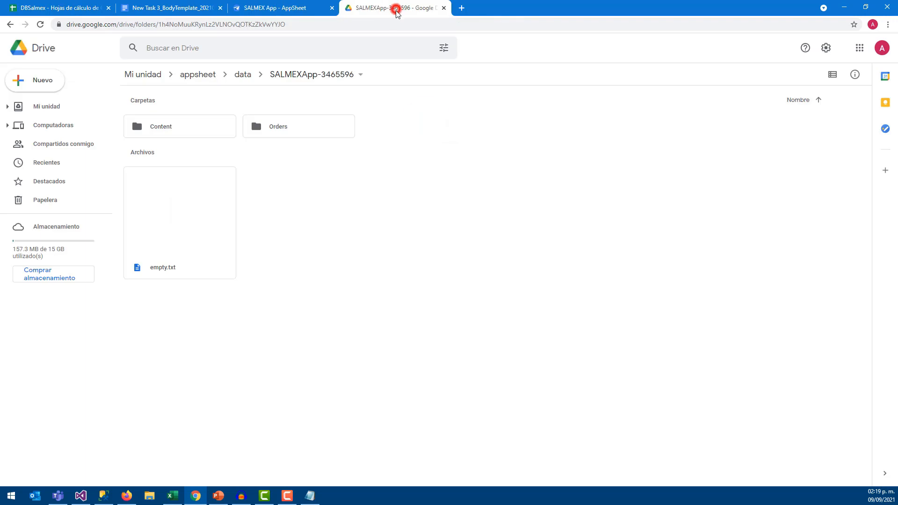
double_click(285, 126)
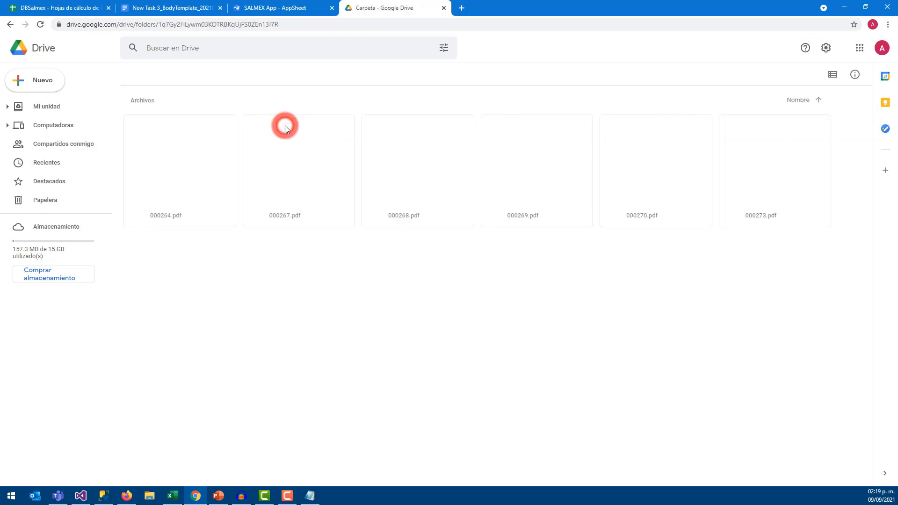
Review the PDF expression, highlighting its Orders folder path and .pdf extension
left_click(299, 6)
left_click(489, 121)
left_click_drag(454, 120, 394, 121)
left_click(438, 122)
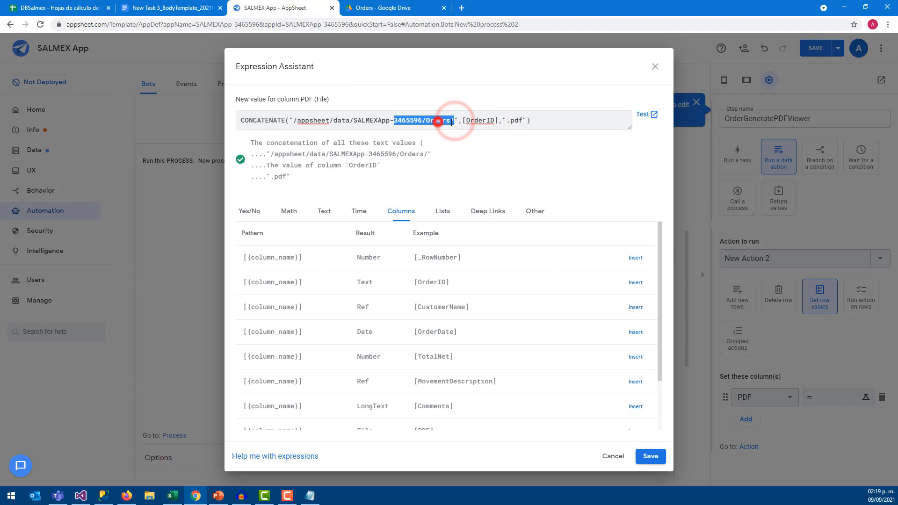
left_click(507, 122)
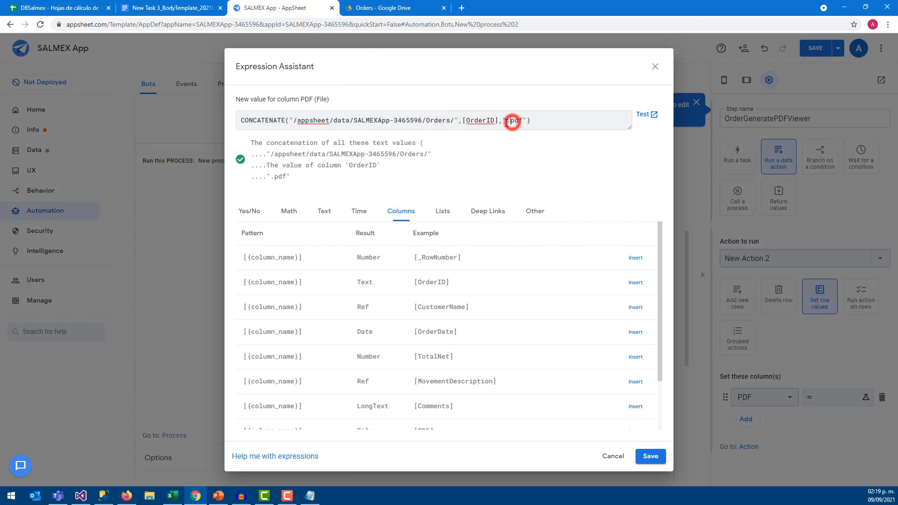
left_click_drag(506, 122, 520, 123)
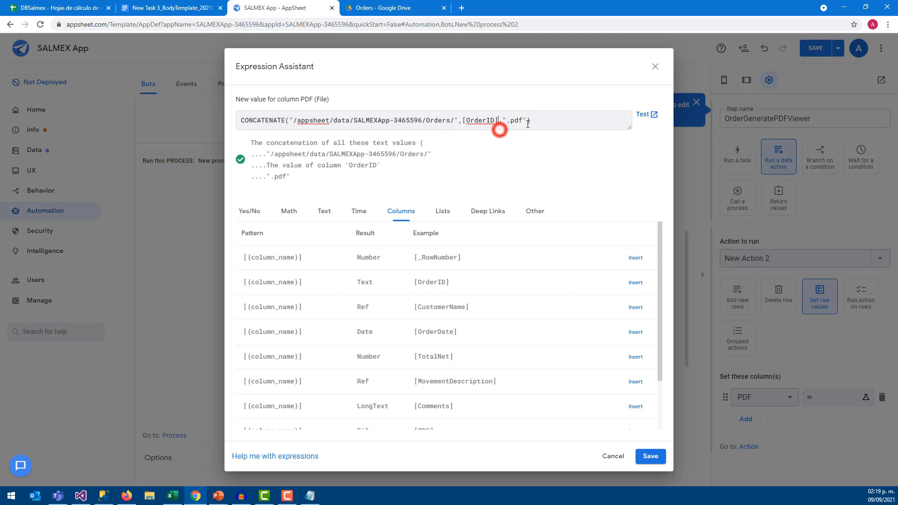
triple_click(533, 121)
left_click(566, 120)
Save the PDF expression and select the six order PDFs in Drive's Orders folder
left_click(645, 455)
left_click(382, 9)
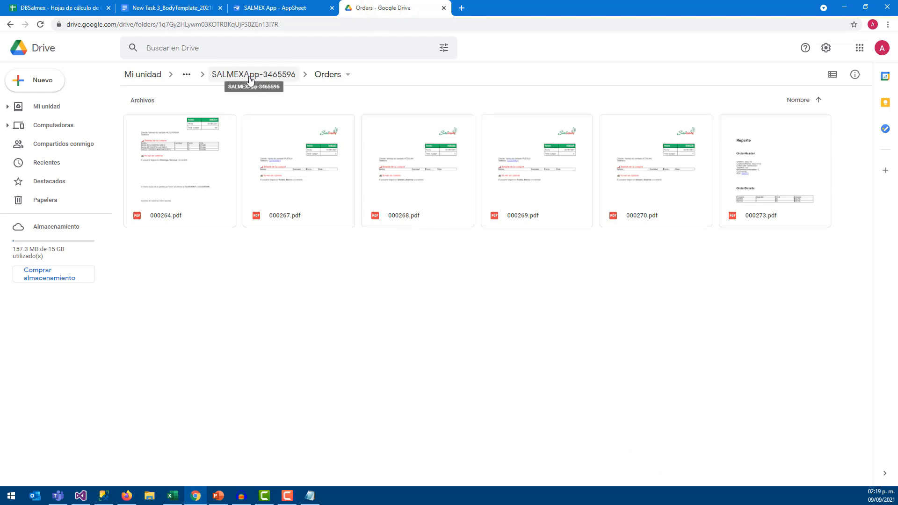
left_click(215, 148)
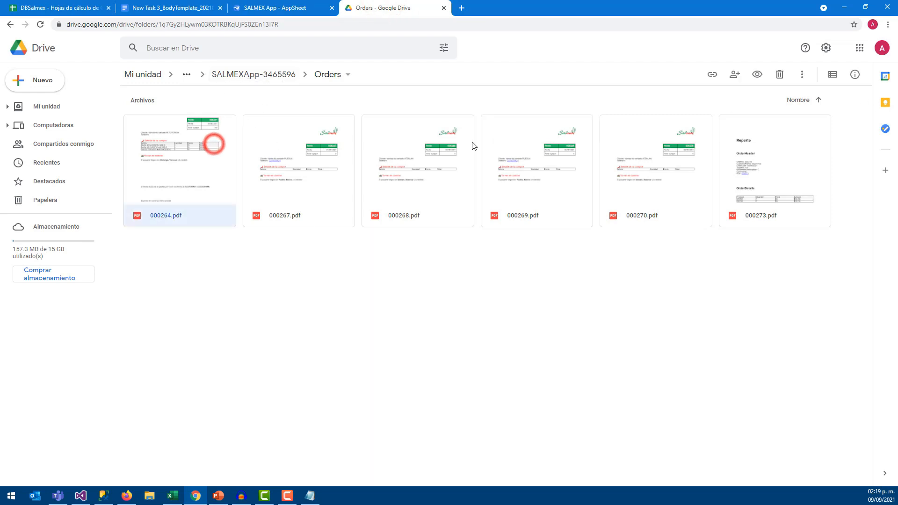
left_click(353, 167, "ctrl")
left_click(420, 169, "ctrl")
left_click(532, 171, "ctrl")
left_click(637, 172, "ctrl")
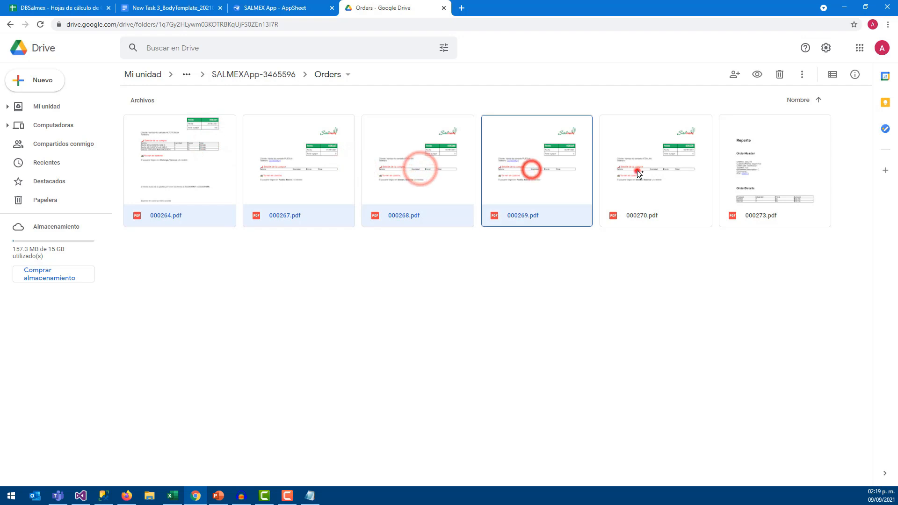
left_click(746, 170, "ctrl")
left_click(780, 87)
Trash 000264.pdf and 000268.pdf from the Orders folder
left_click(769, 159)
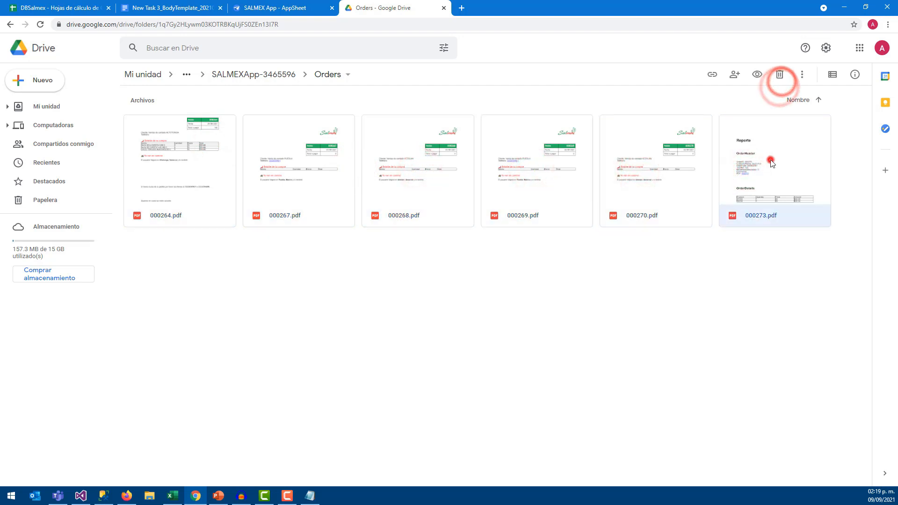
left_click(667, 157, "ctrl")
left_click(532, 159, "ctrl")
left_click(357, 161)
left_click(299, 159)
left_click(204, 158)
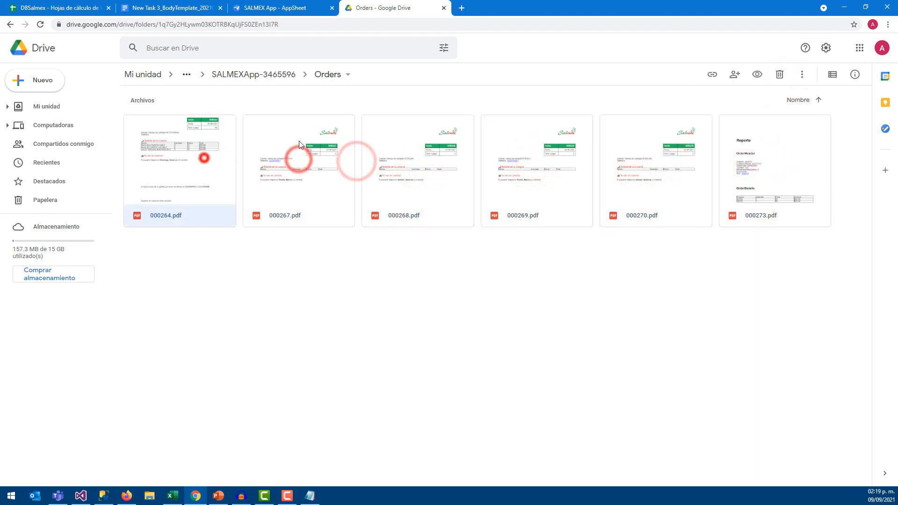
left_click(779, 74)
left_click(300, 186)
left_click(780, 75)
Trash 000267.pdf, 000269.pdf, 000270.pdf and 000273.pdf, then return to AppSheet
left_click(227, 161)
left_click(780, 74)
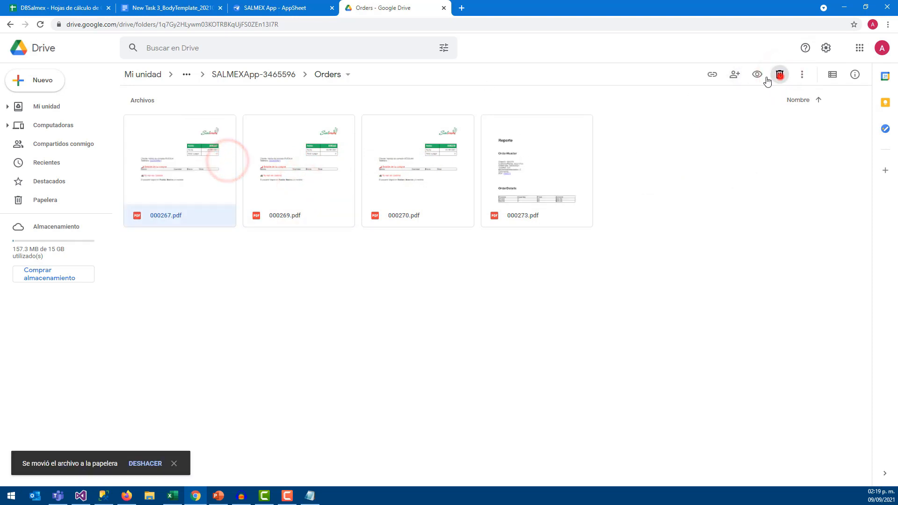
left_click(227, 161)
left_click(780, 75)
left_click(217, 163)
left_click(779, 75)
left_click(209, 162)
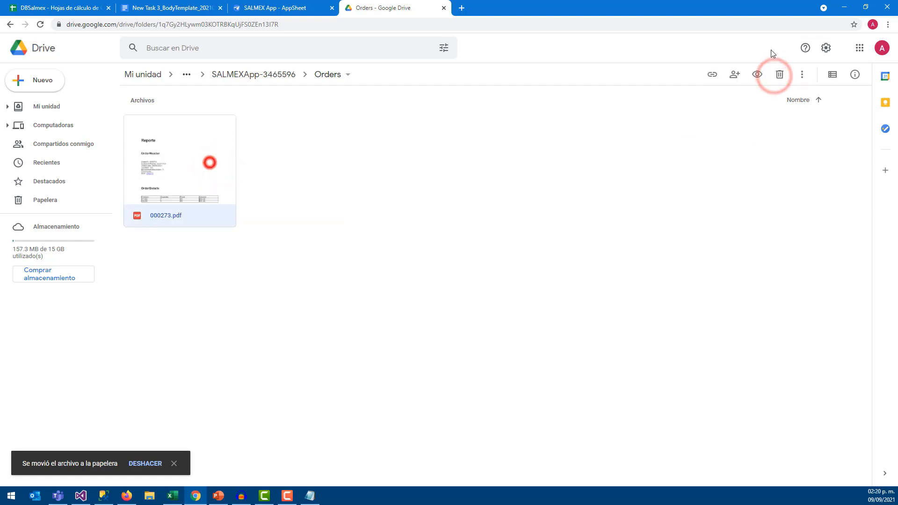
left_click(779, 74)
left_click(295, 8)
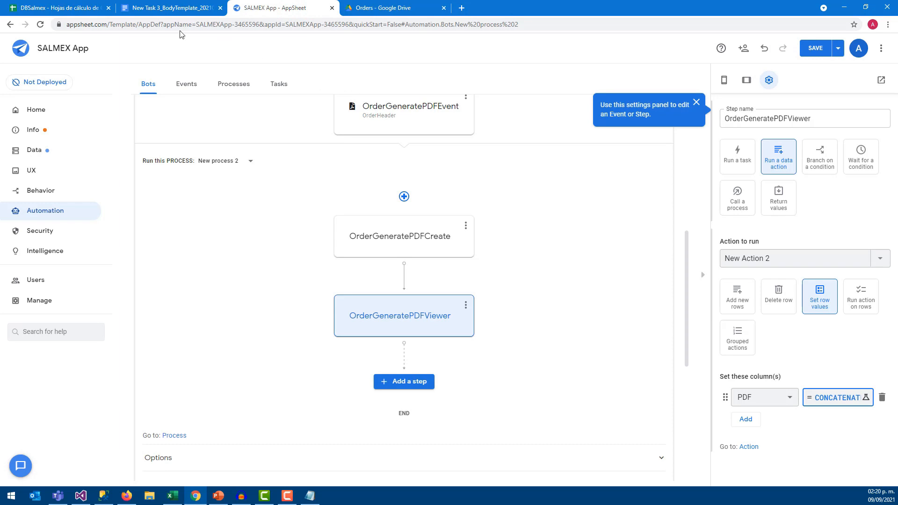
Confirm OrderHeader's PDF column is empty, then select cell K2 on the Shipments sheet
left_click(60, 7)
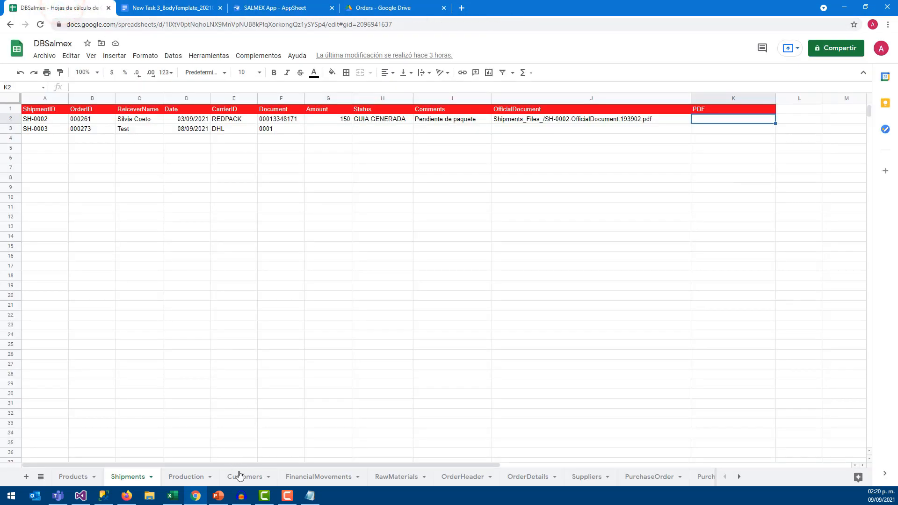
left_click(473, 477)
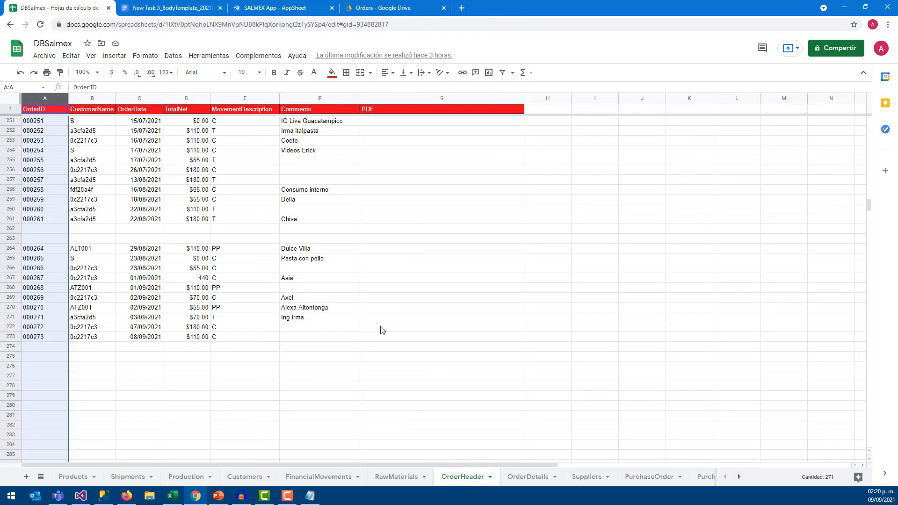
left_click(381, 327)
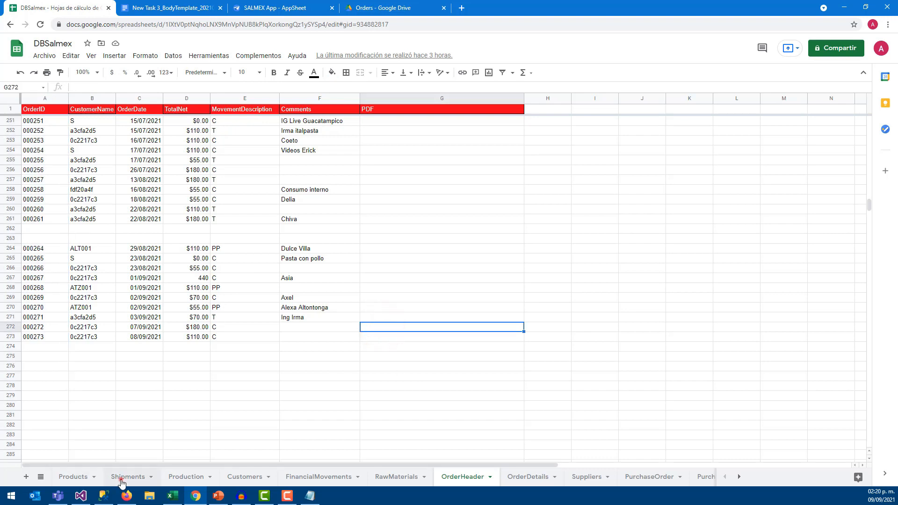
left_click(122, 477)
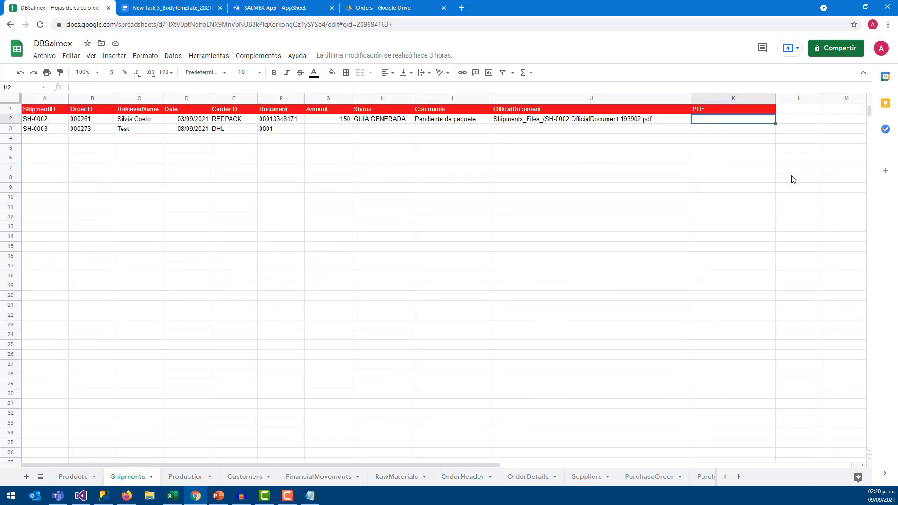
key("alt+Tab")
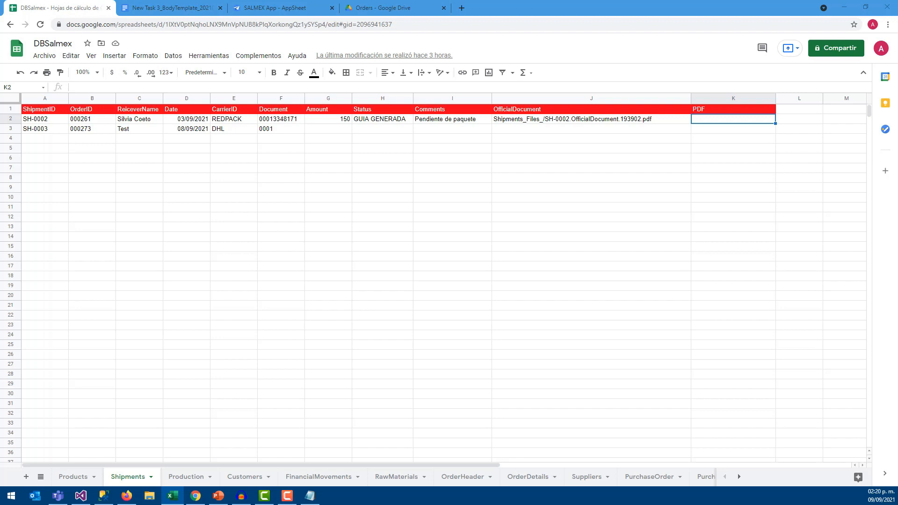
left_click(464, 217)
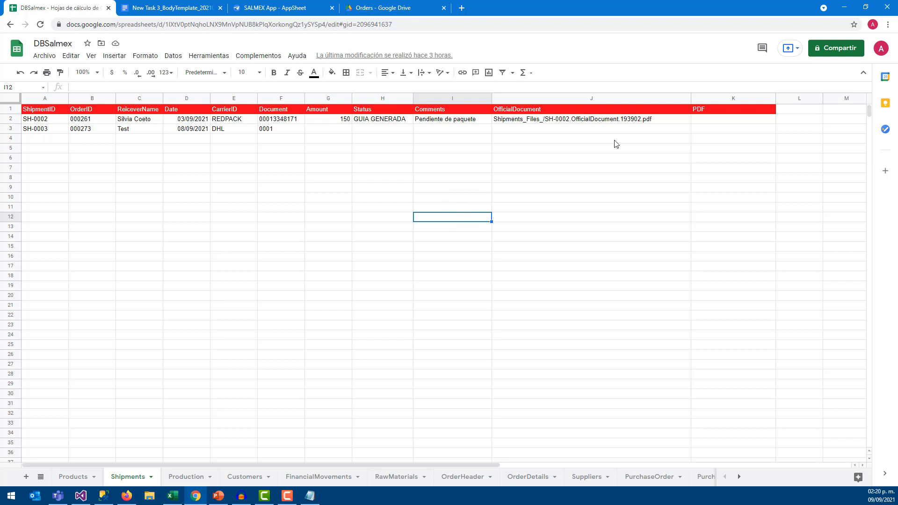
left_click(705, 120)
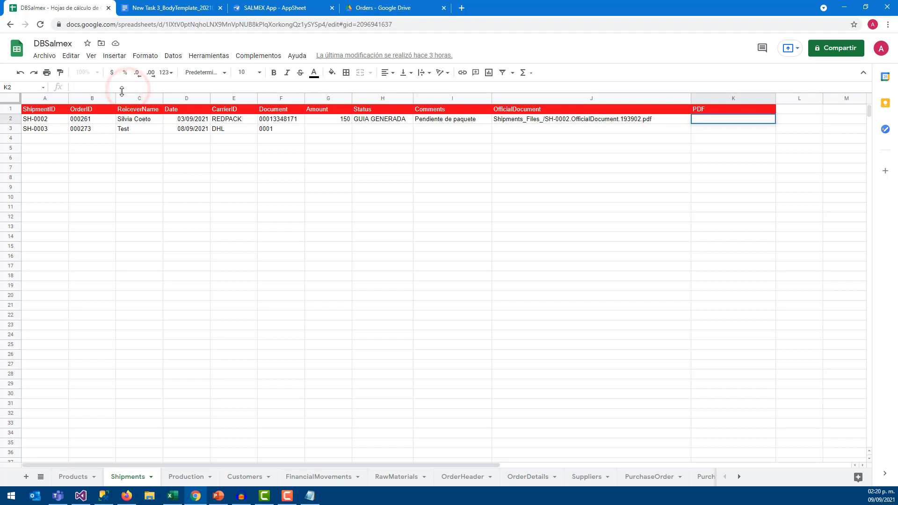
Paste =BUSCARV(B3,OrderHeader!A:G,7,FALSO()) into K2 and check columns A:G on OrderHeader
type("=BUSCARV(B3,OrderHeader!A:G,7,FALSO())")
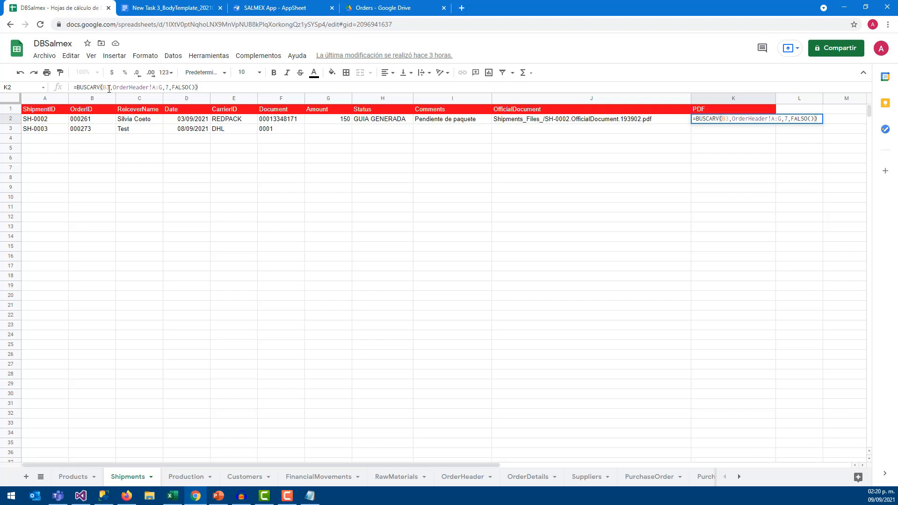
left_click(109, 88)
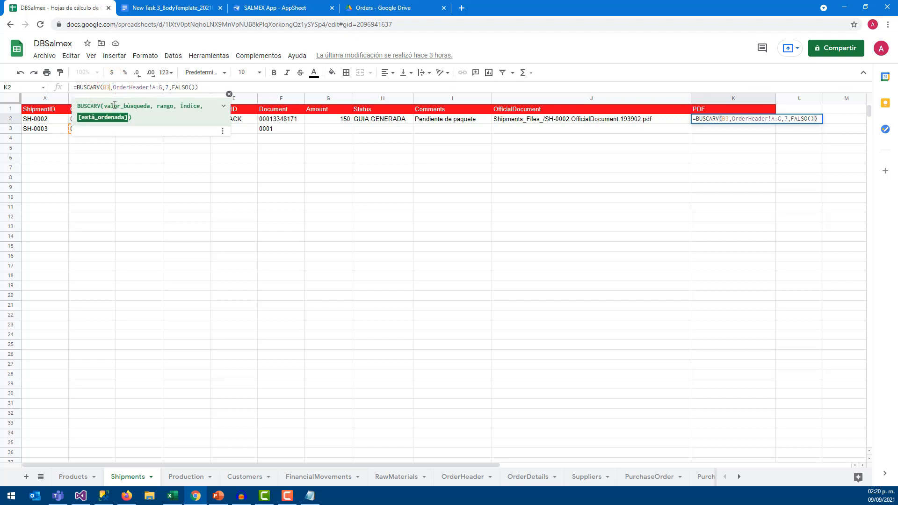
left_click(228, 94)
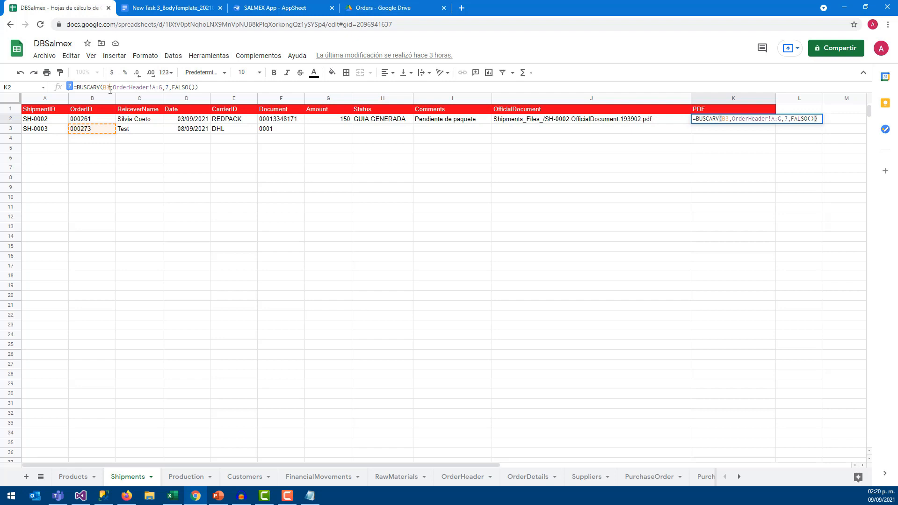
left_click_drag(112, 87, 158, 87)
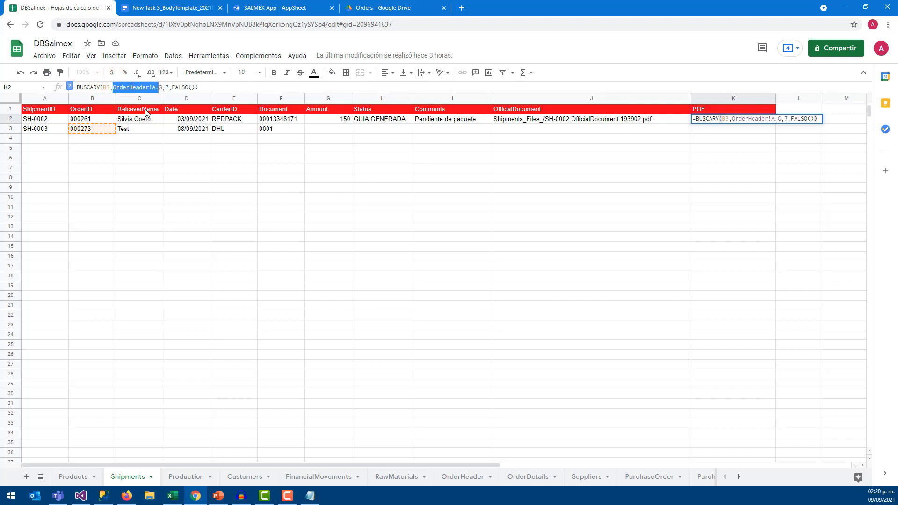
left_click(473, 475)
left_click_drag(52, 103, 449, 98)
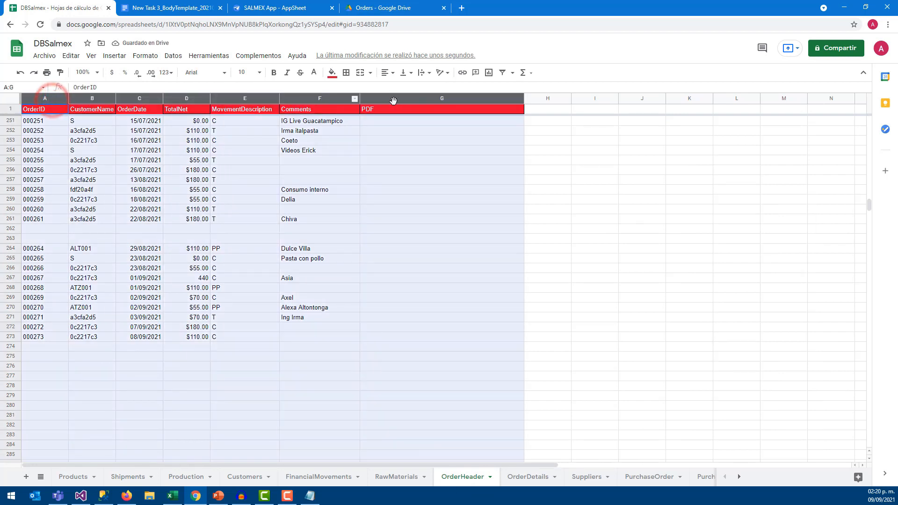
Back on Shipments, undo K2's formula and re-paste the BUSCARV text in its formula bar
left_click(136, 475)
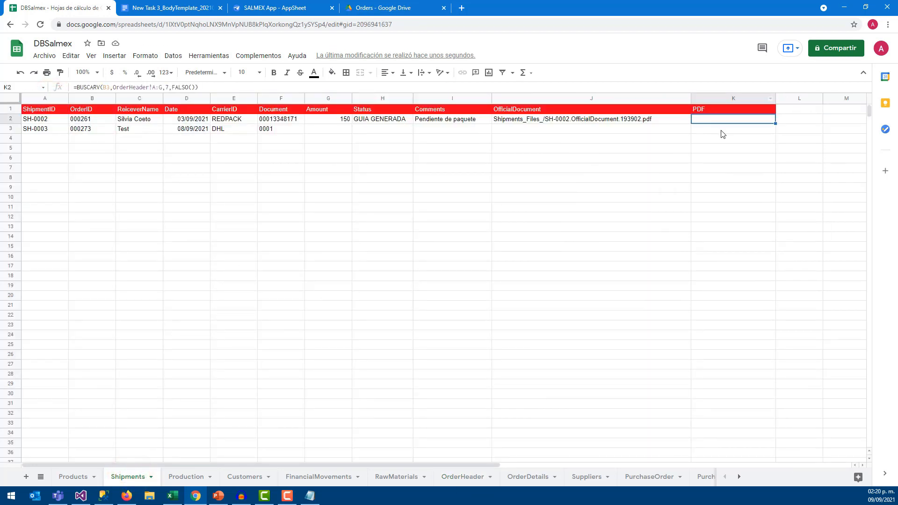
left_click(251, 161)
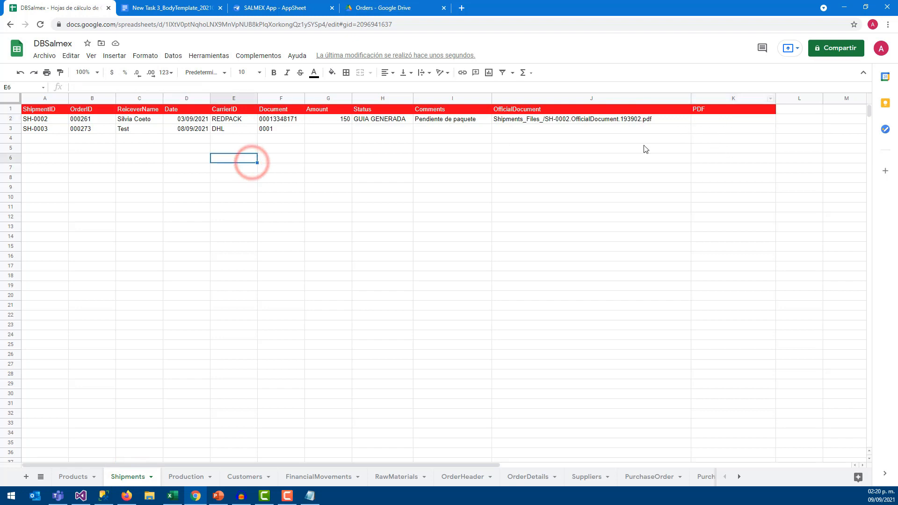
key("ctrl+z")
double_click(705, 120)
left_click(169, 89)
type("BUSCARV(B3,OrderHeader!A:G,7,FALSO())")
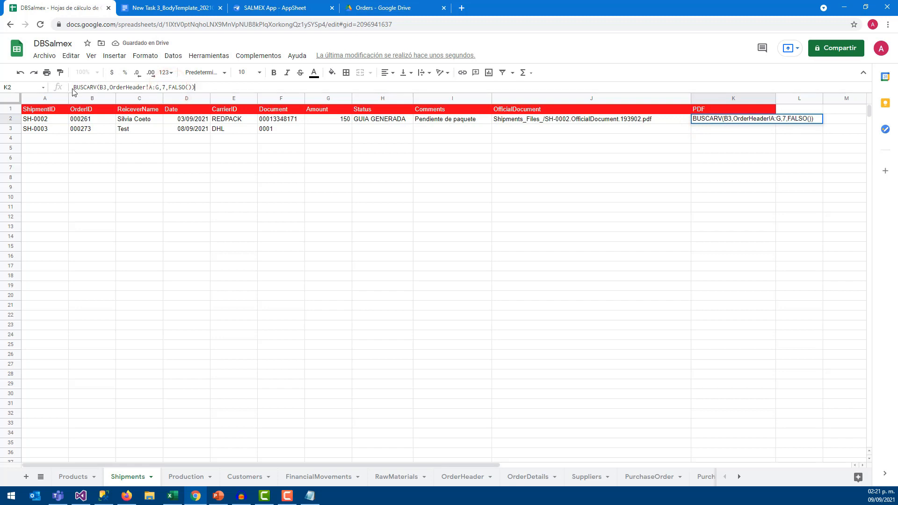
type("=")
Step through OrderHeader columns A to G to confirm PDF is column 7
left_click(475, 477)
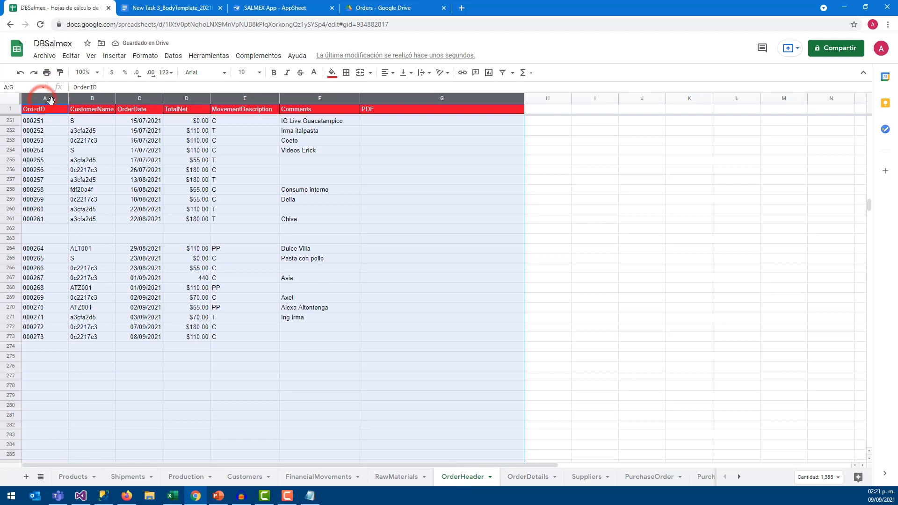
left_click(231, 140)
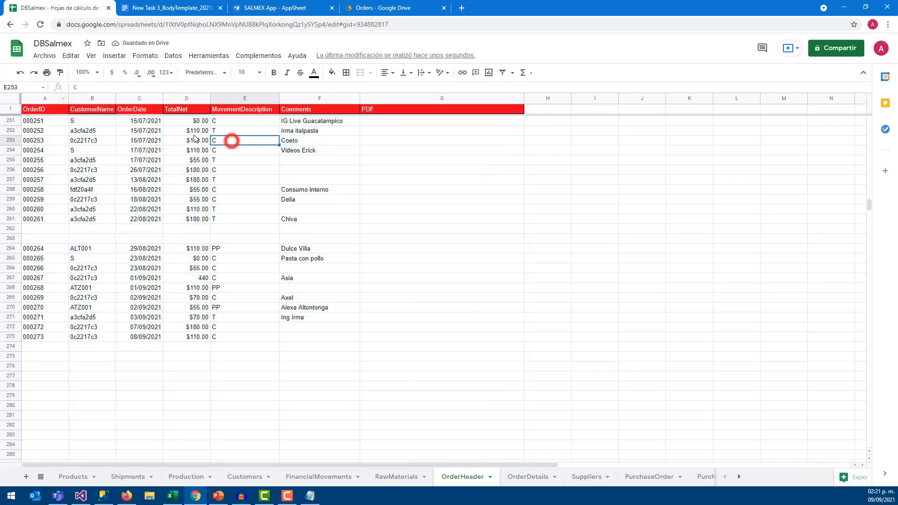
left_click(44, 97)
left_click(87, 97)
left_click(129, 97)
left_click(182, 98)
left_click(243, 97)
left_click(302, 97)
left_click(391, 97)
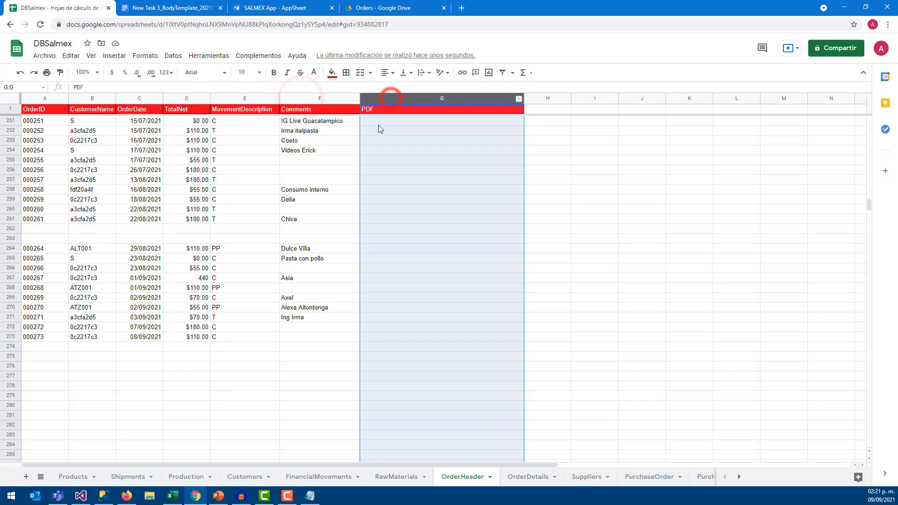
On Shipments, fix K2 by deleting the trailing '=' and adding a leading '='
left_click(120, 481)
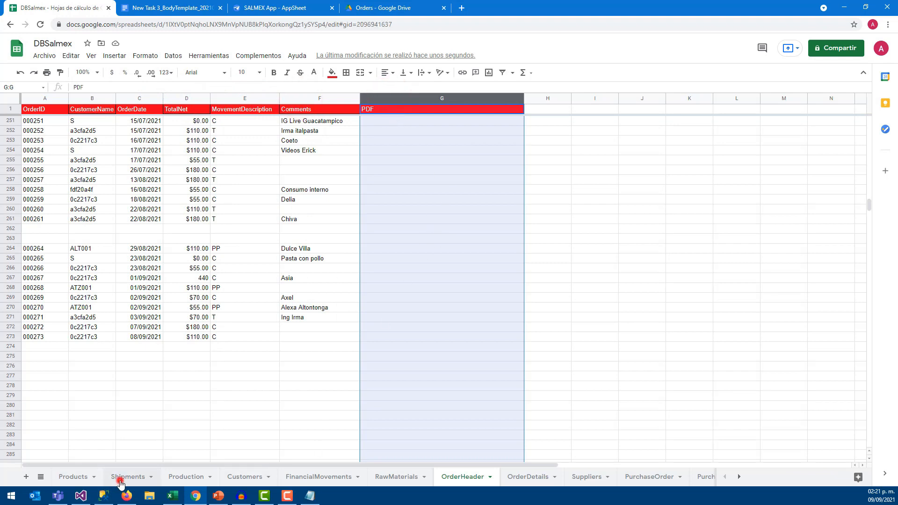
left_click(164, 87)
double_click(176, 88)
left_click(204, 88)
key("BackSpace")
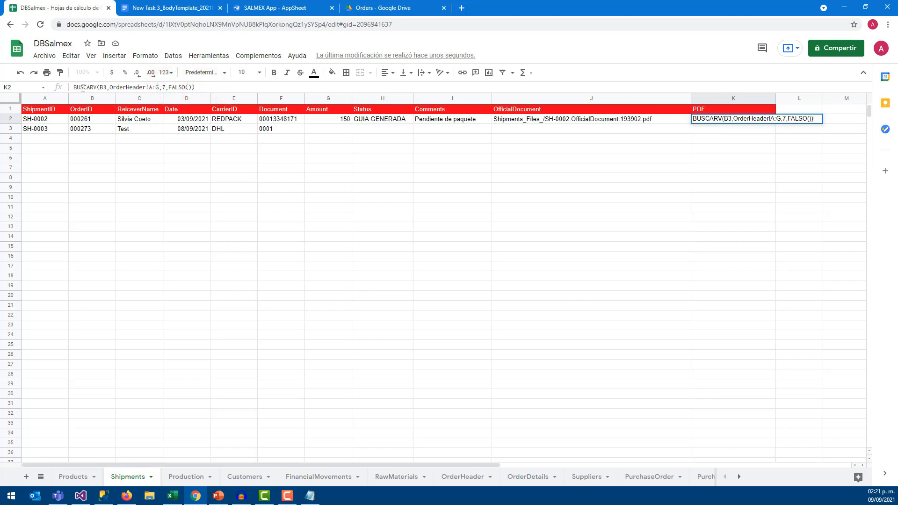
left_click(75, 88)
type("=")
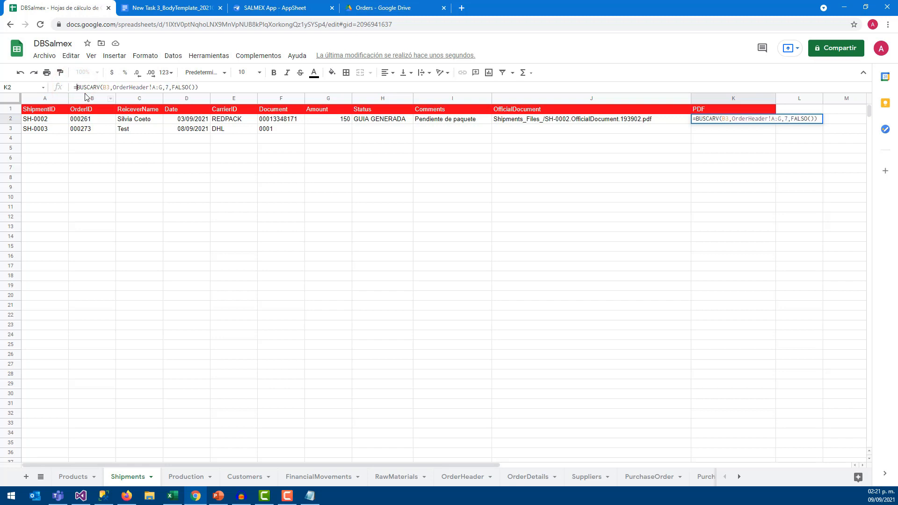
key("Return")
Fill K2's lookup formula down to K24 and inspect the #N/A errors in K3 and K5
left_click(730, 120)
left_click_drag(775, 124, 773, 160)
left_click_drag(774, 194, 775, 339)
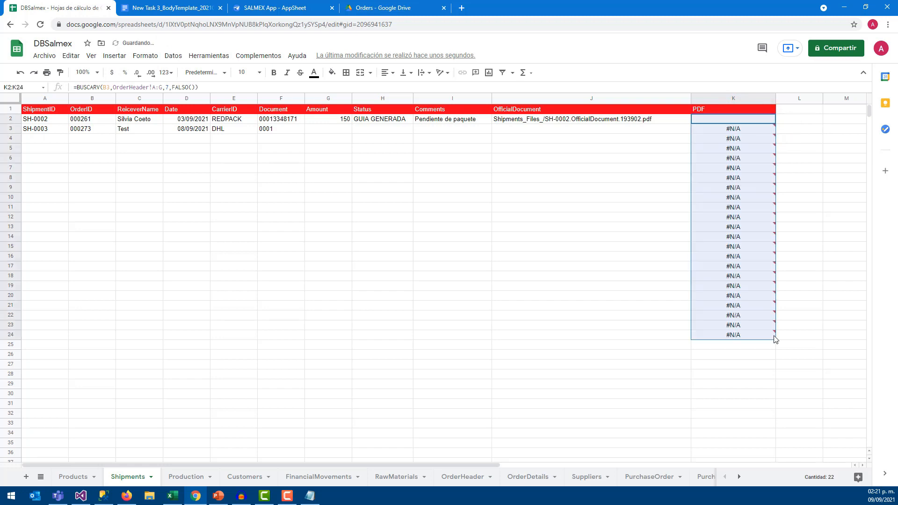
left_click(758, 156)
left_click(757, 131)
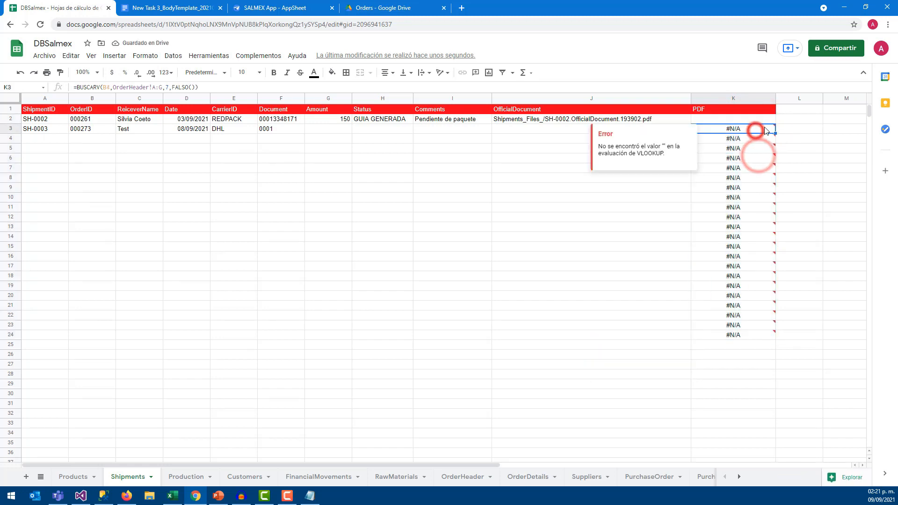
left_click(48, 137)
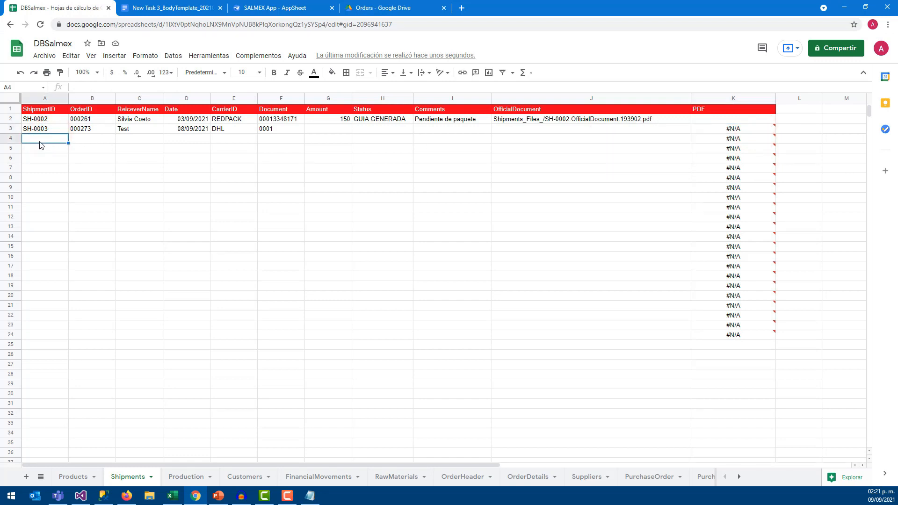
left_click(762, 147)
left_click(751, 121)
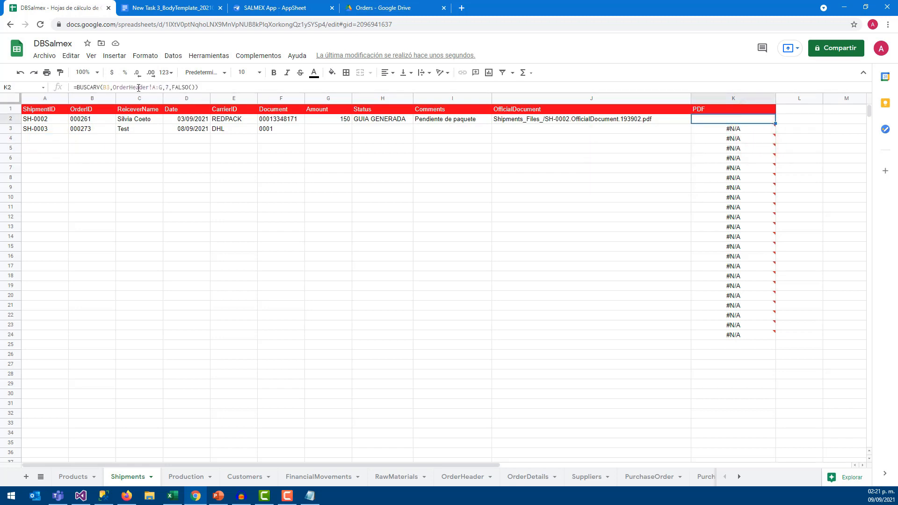
Re-edit the K2 BUSCARV formula and confirm it again
left_click(110, 87)
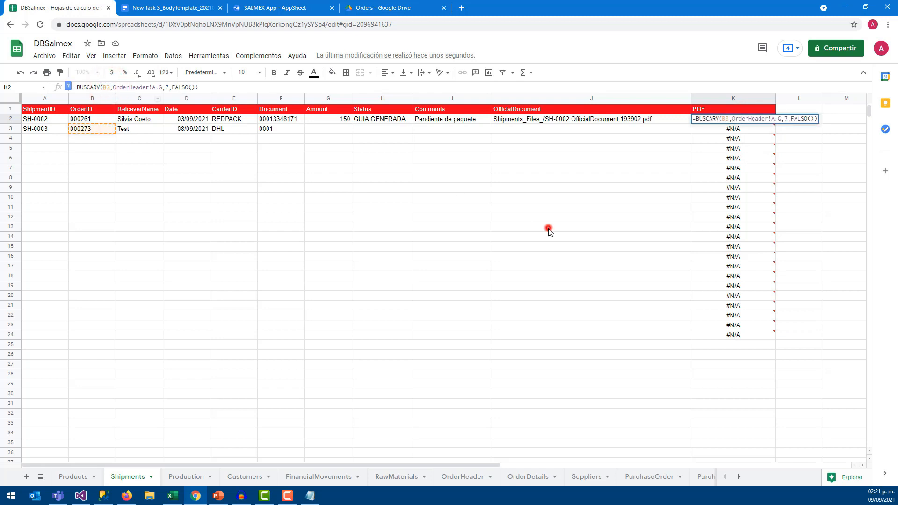
left_click(549, 229)
double_click(727, 120)
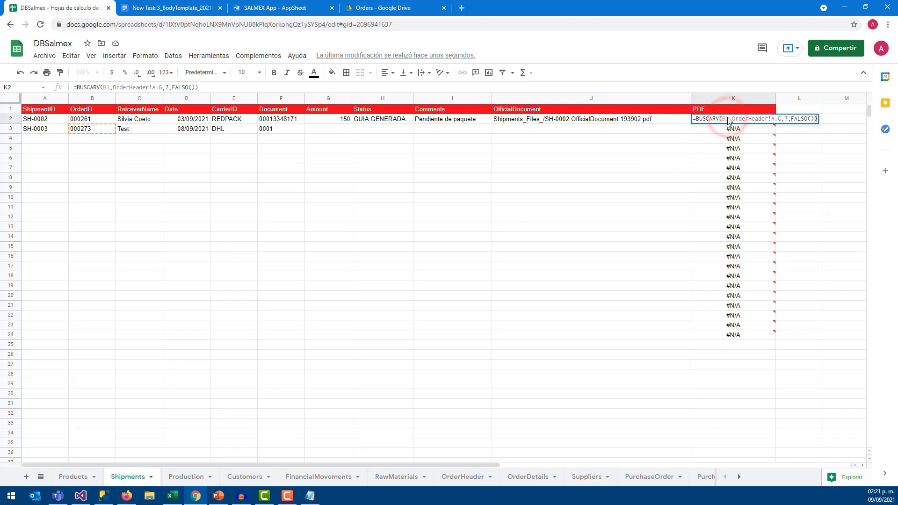
mouse_move(703, 148)
left_click(110, 88)
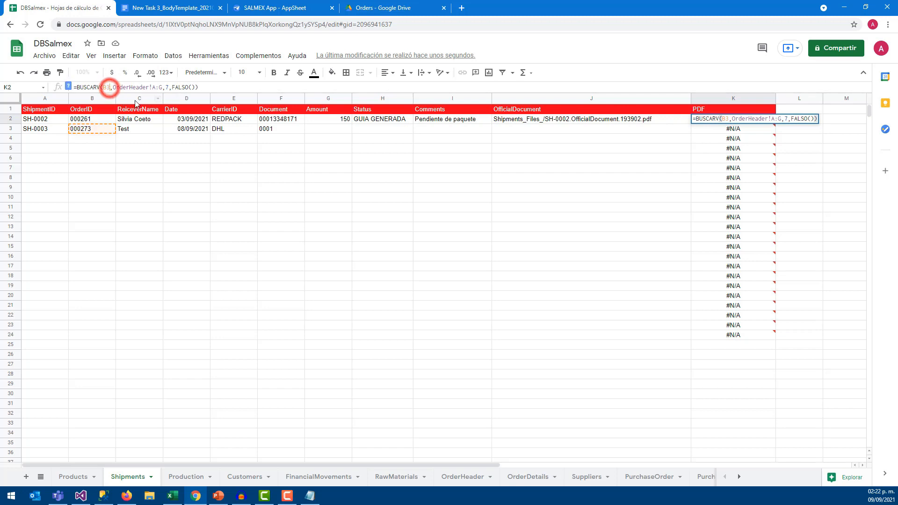
key("Return")
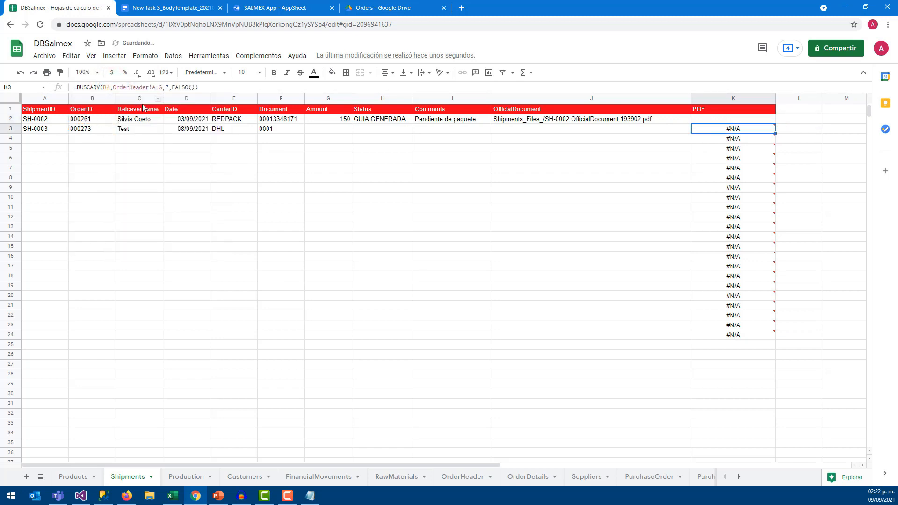
Refill K2 down to K24, compare K4's #N/A with B3's order ID, then open OrderDetails
left_click(738, 117)
left_click_drag(775, 123, 766, 332)
left_click(720, 131)
left_click(716, 140)
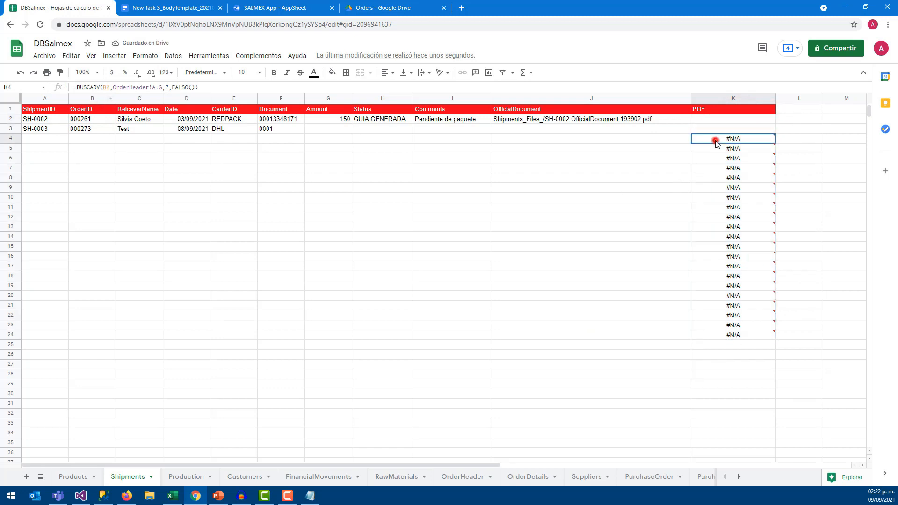
left_click(187, 246)
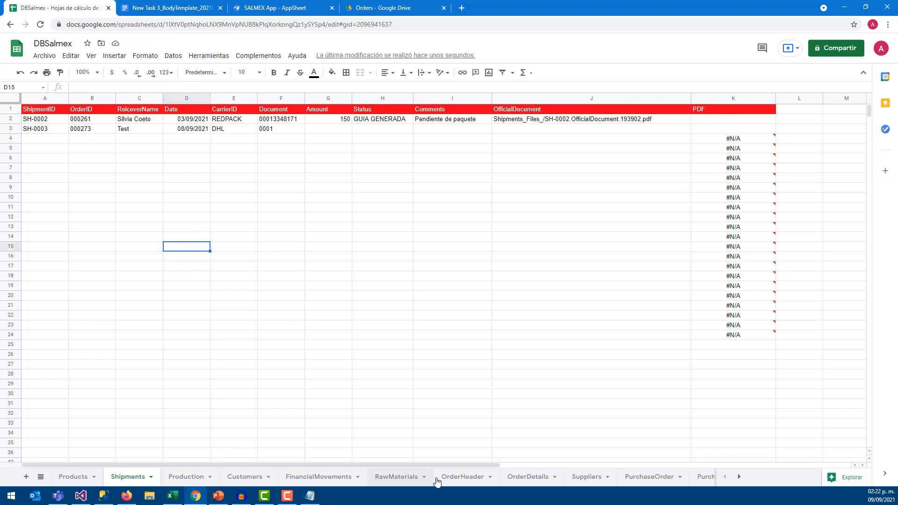
left_click(91, 132)
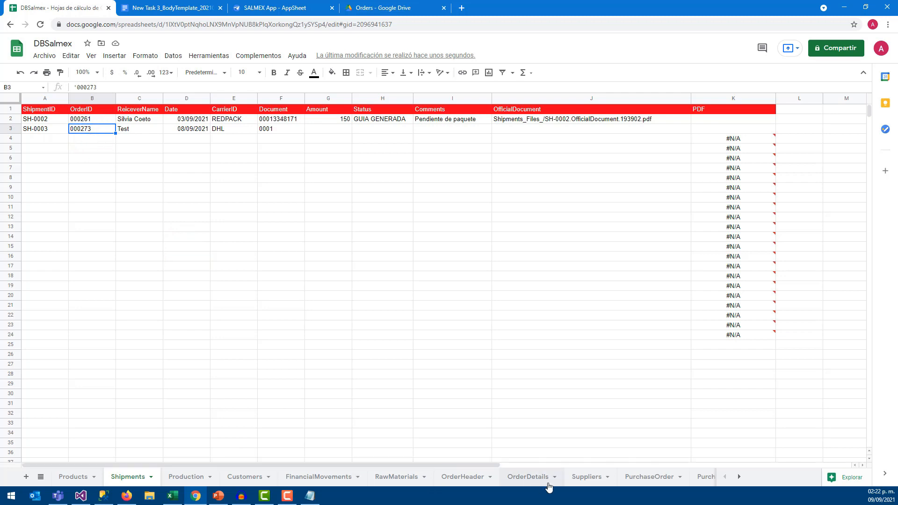
left_click(533, 482)
scroll(157, 370, "down", 20)
Enter 'Ejem' in order 000273's OrderHeader PDF cell and check Shipments K3
left_click(464, 477)
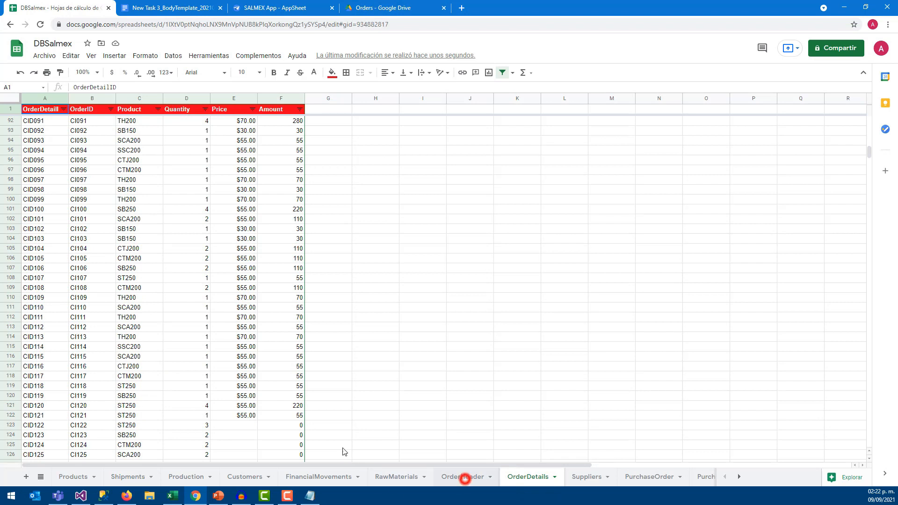
left_click(35, 337)
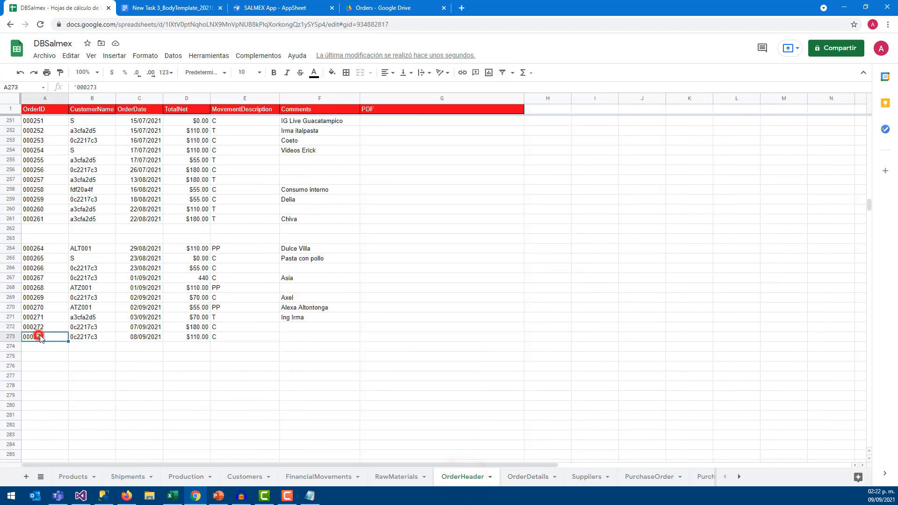
left_click(387, 341)
type("EjemploBinario.pdf")
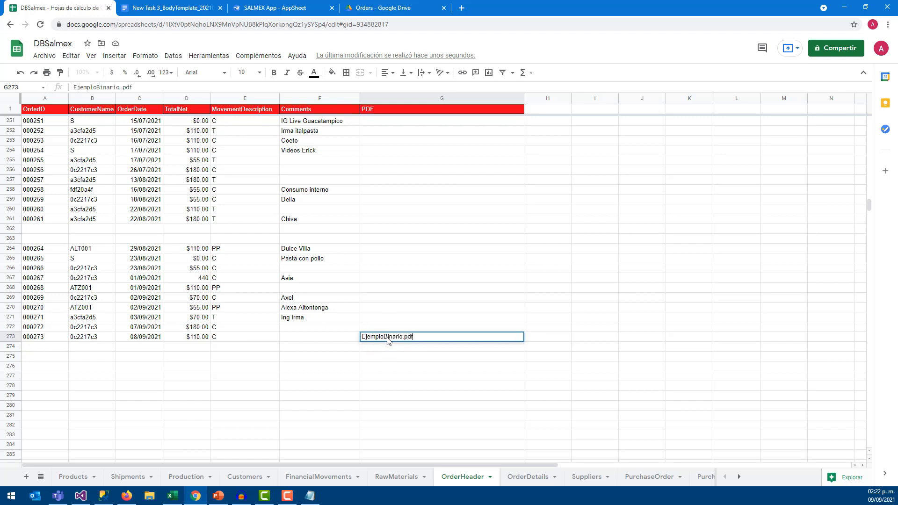
key("Return")
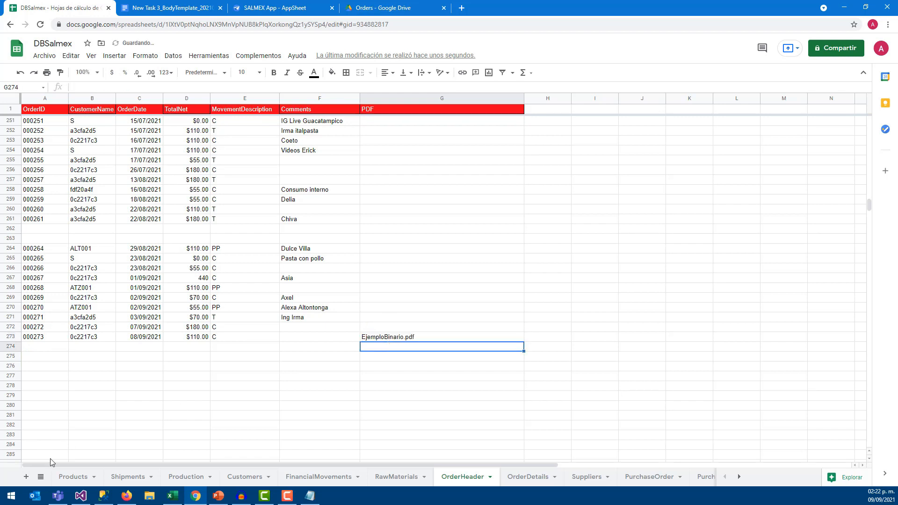
left_click(78, 480)
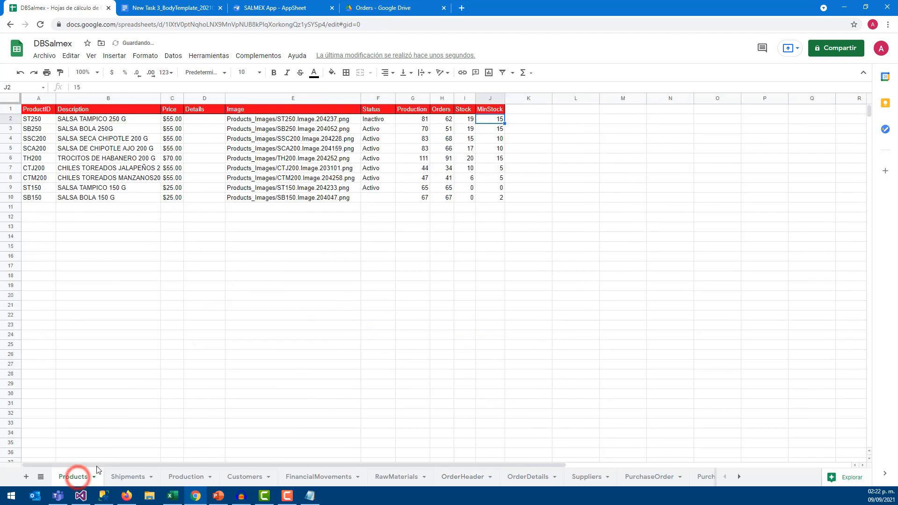
left_click(139, 477)
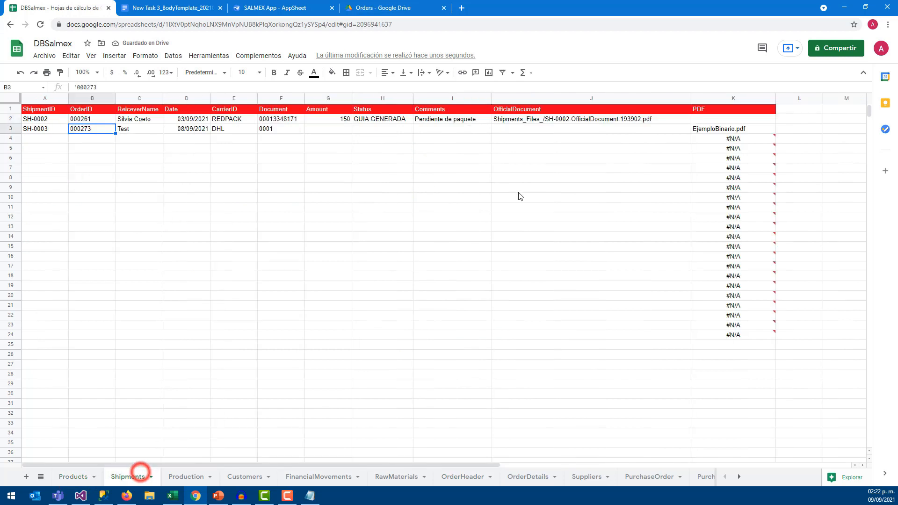
left_click(717, 131)
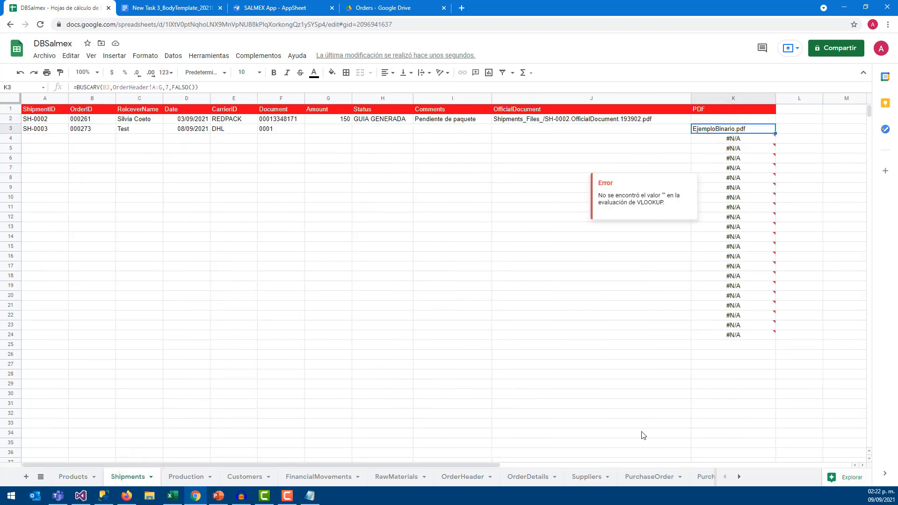
Change order 000273's PDF file name to Doc.pdf and recheck the Shipments lookup
left_click(518, 472)
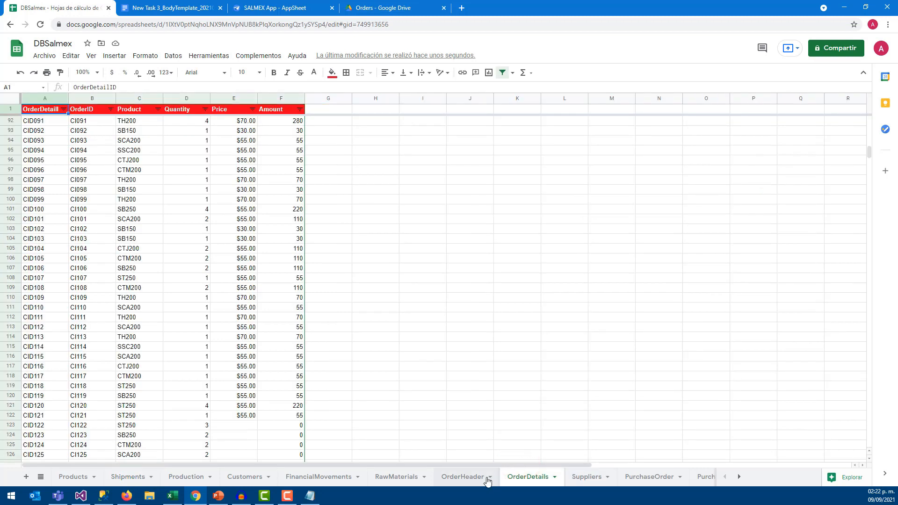
left_click(477, 477)
double_click(422, 335)
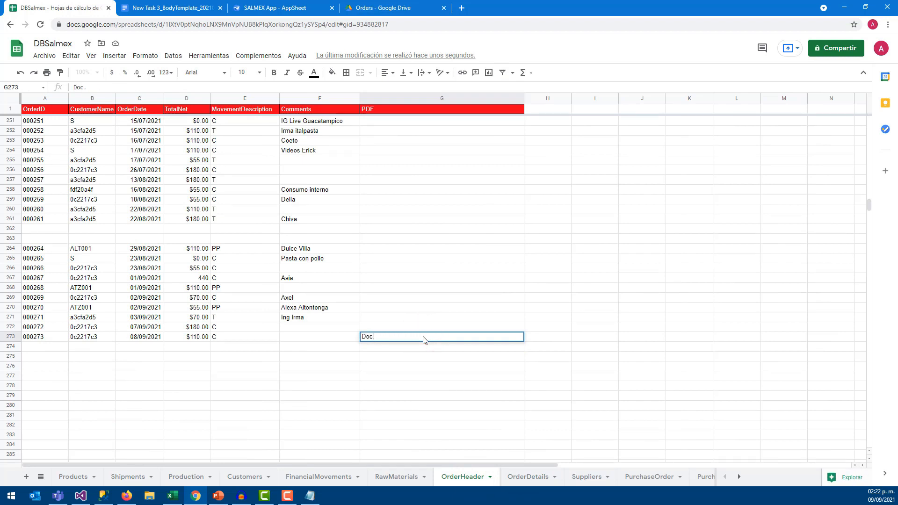
type("Doc.pdf")
key("Return")
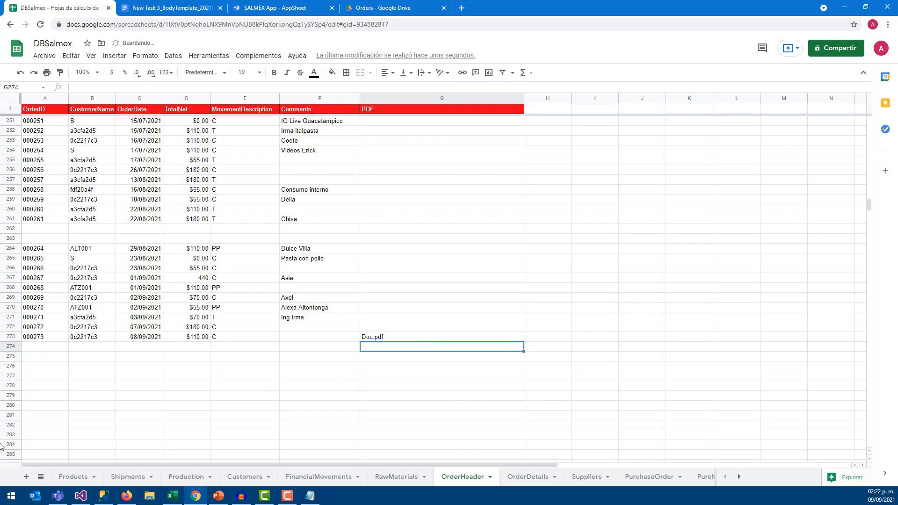
left_click(126, 477)
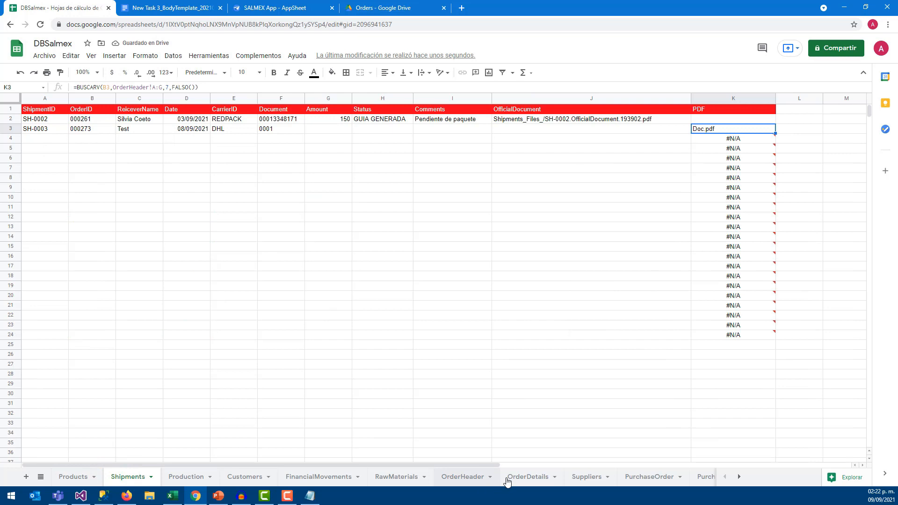
Clear order 000273's PDF cell on OrderHeader
left_click(476, 477)
left_click(402, 337)
key("Delete")
key("Return")
key("Return")
key("Return")
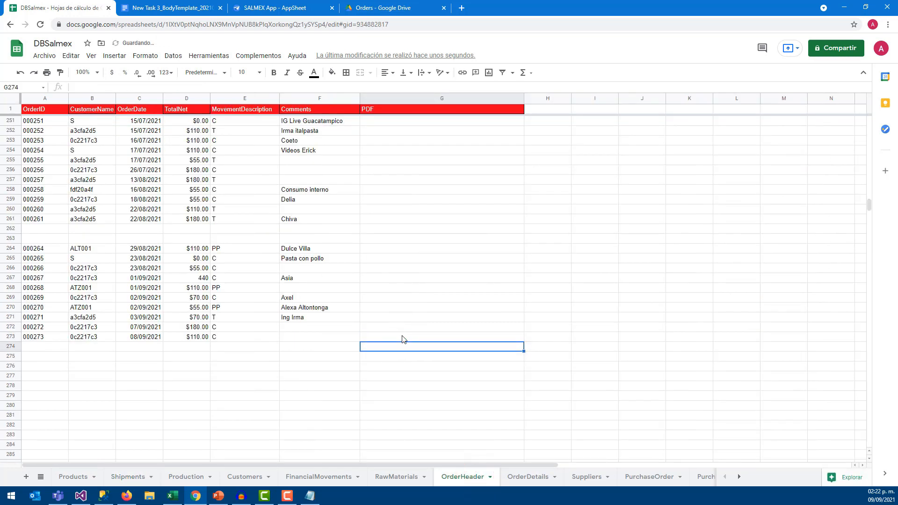
Review the Docs order template and save the AppSheet automation changes
left_click(435, 326)
left_click(169, 8)
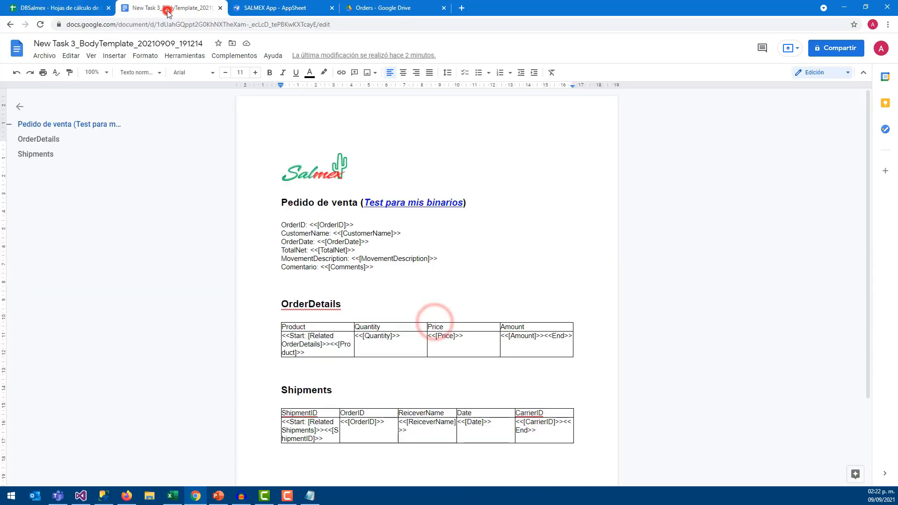
left_click(256, 6)
left_click(192, 8)
left_click(278, 8)
left_click(816, 49)
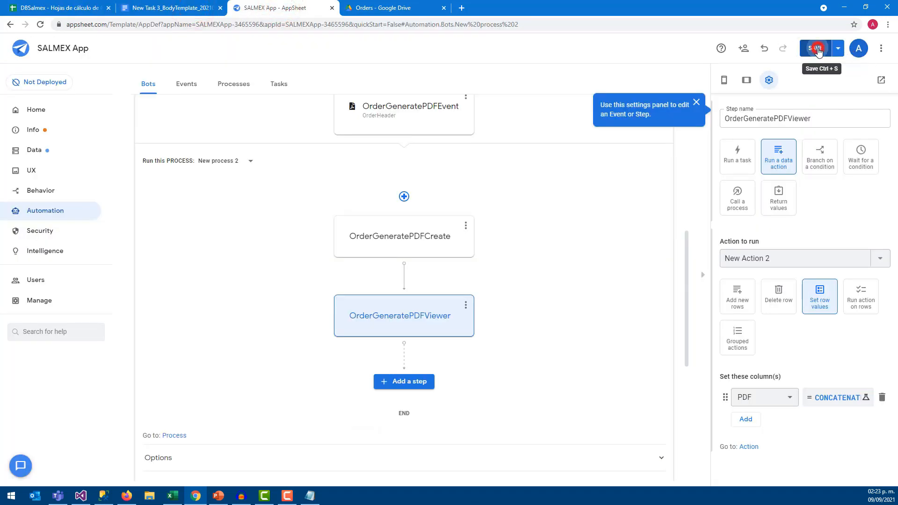
In Drive, show the New Task 3 template's file location and open its Content folder
left_click(363, 8)
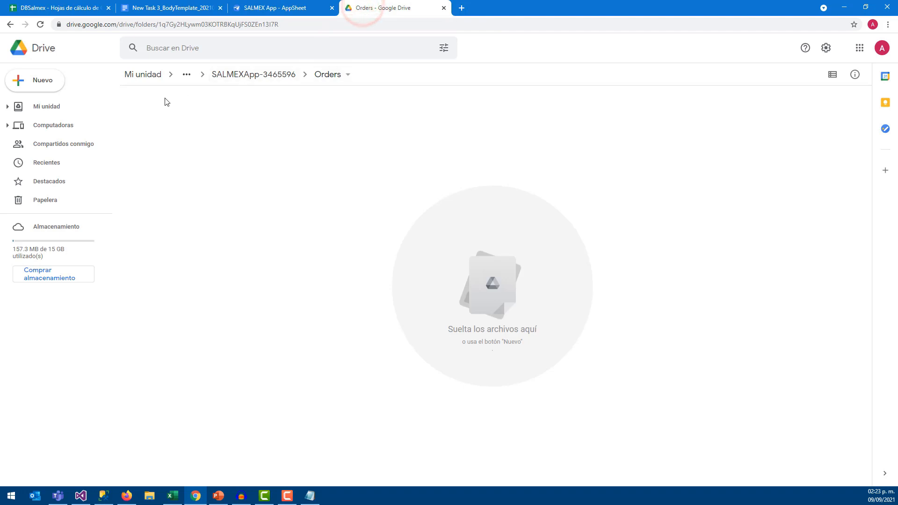
left_click(149, 75)
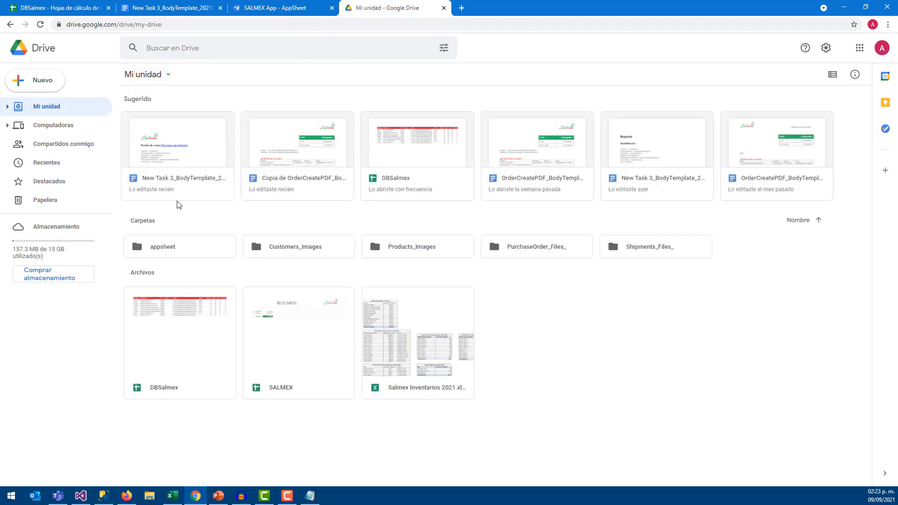
left_click(205, 180)
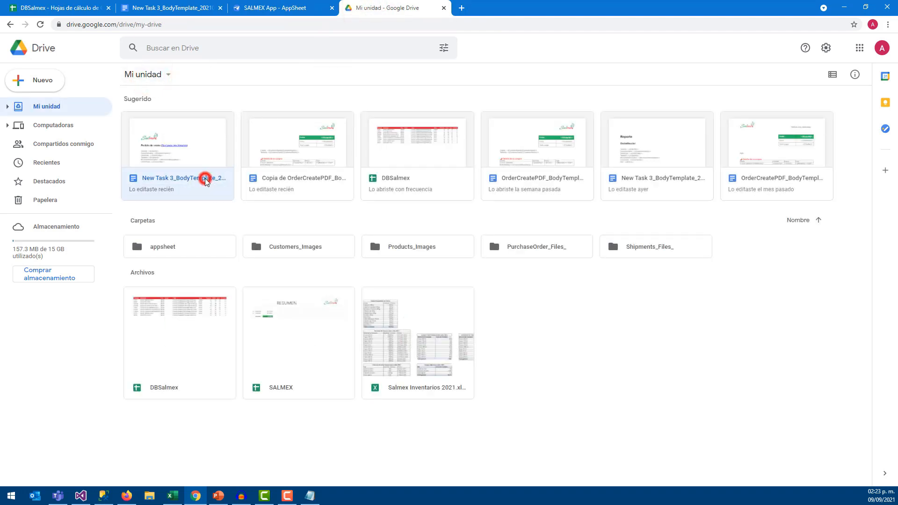
right_click(205, 181)
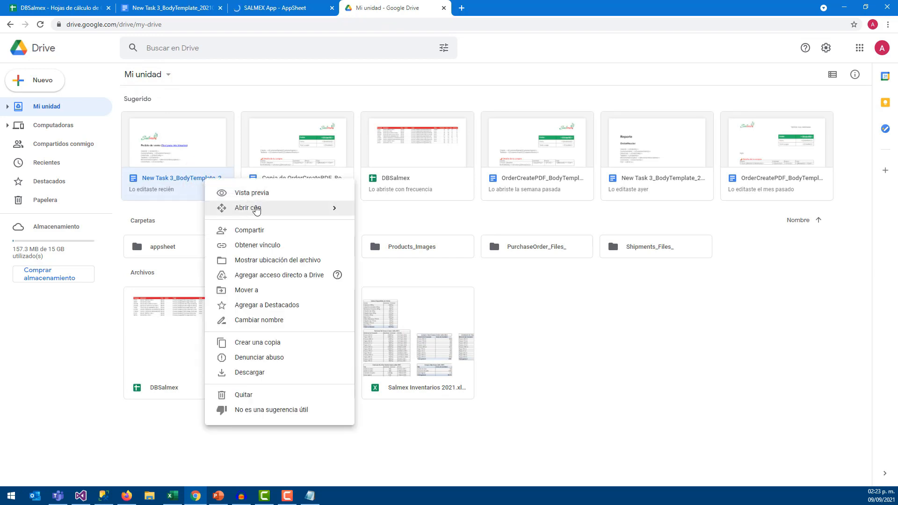
mouse_move(257, 210)
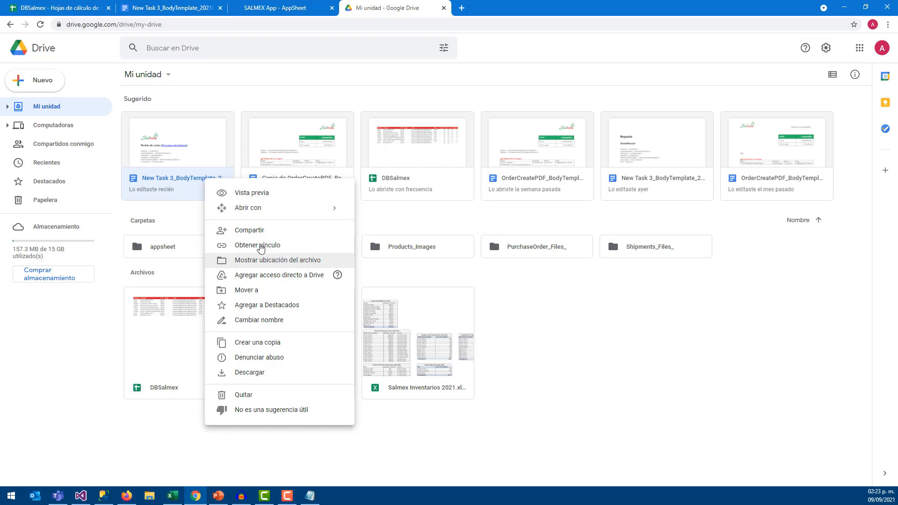
left_click(258, 260)
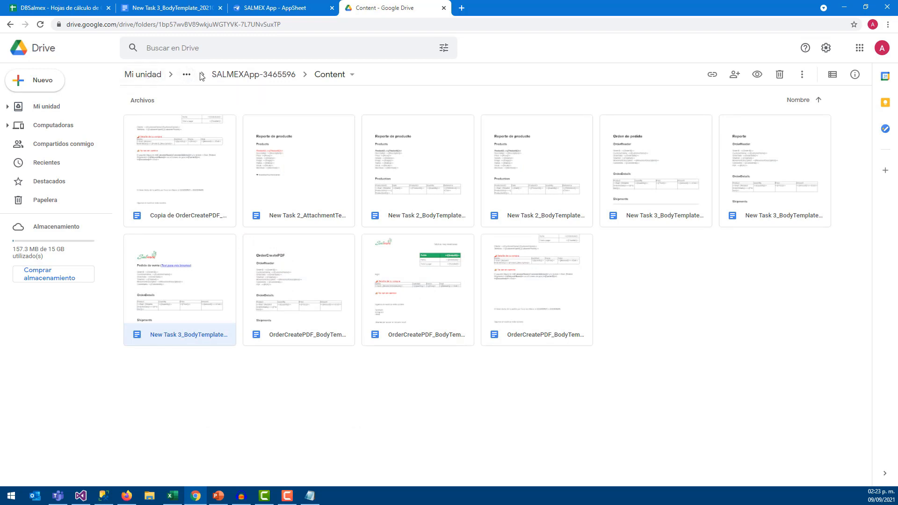
left_click(280, 75)
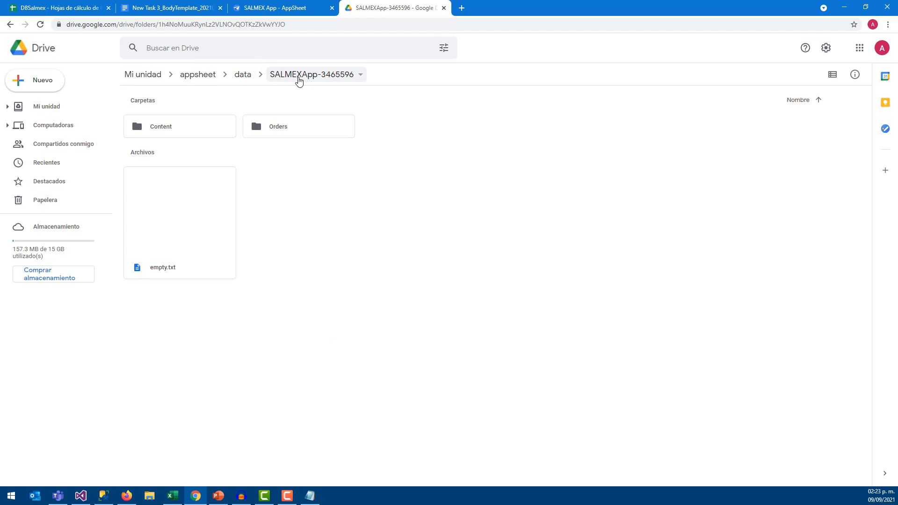
double_click(177, 123)
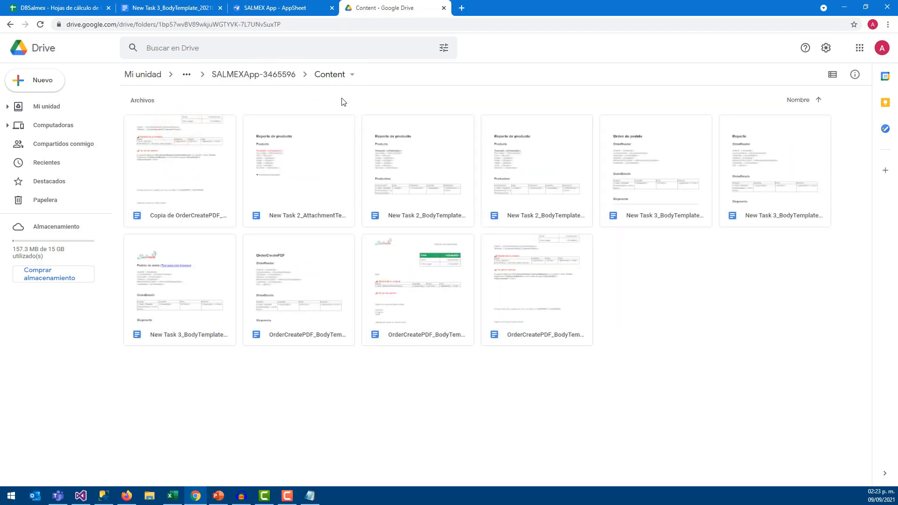
Go up to SALMEXApp-3465596 and open the Orders folder
left_click(299, 9)
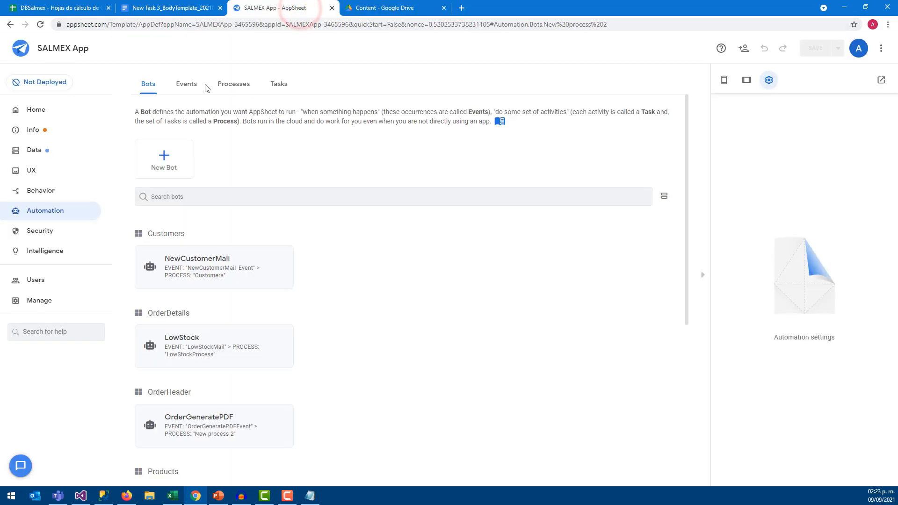
left_click(360, 8)
left_click(216, 75)
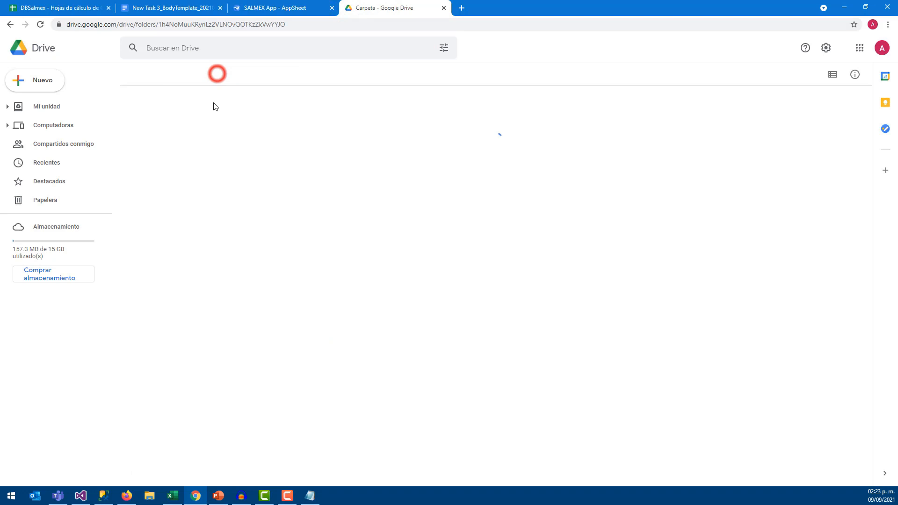
left_click(305, 127)
double_click(306, 127)
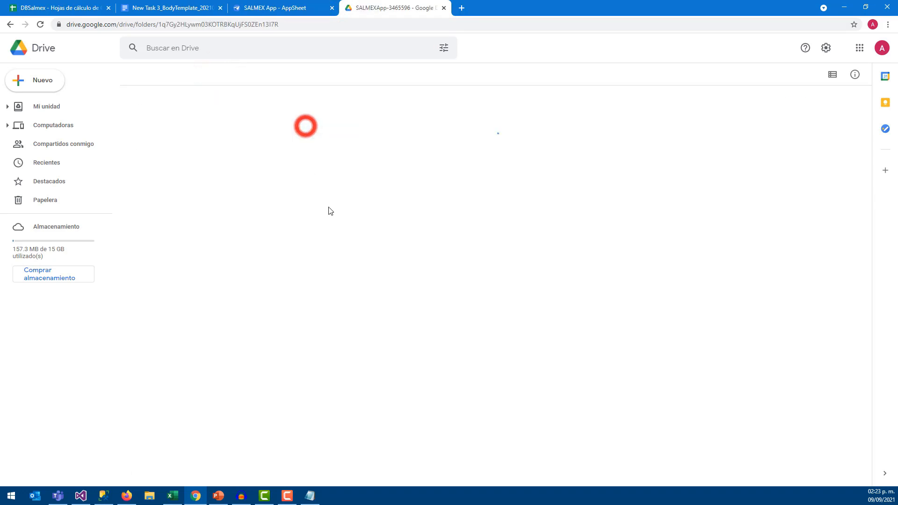
left_click(383, 223)
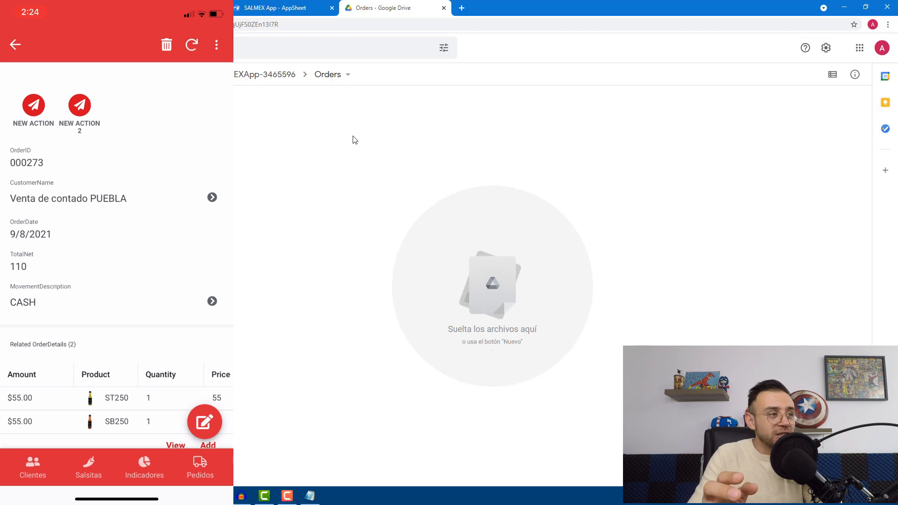
Under Behavior, expand New Action and New Action 2 to compare their PDF CONCATENATE settings
left_click(270, 8)
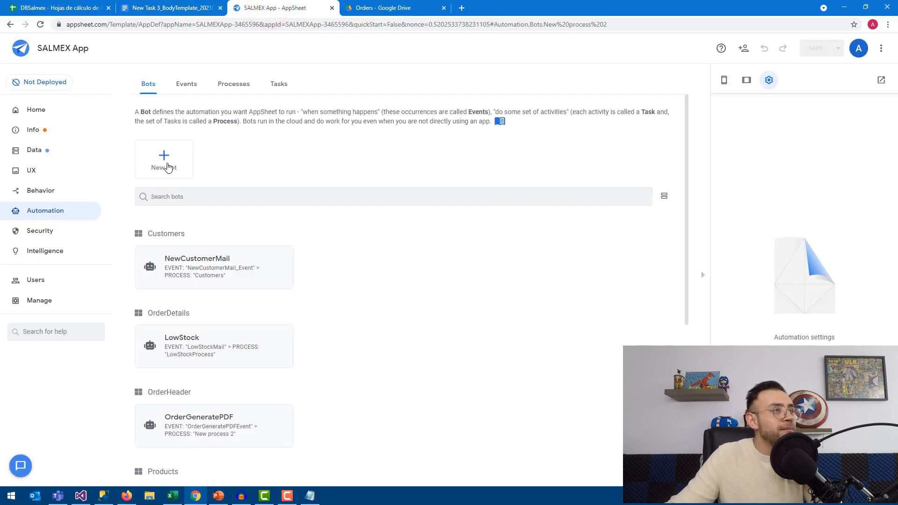
left_click(42, 193)
left_click(356, 327)
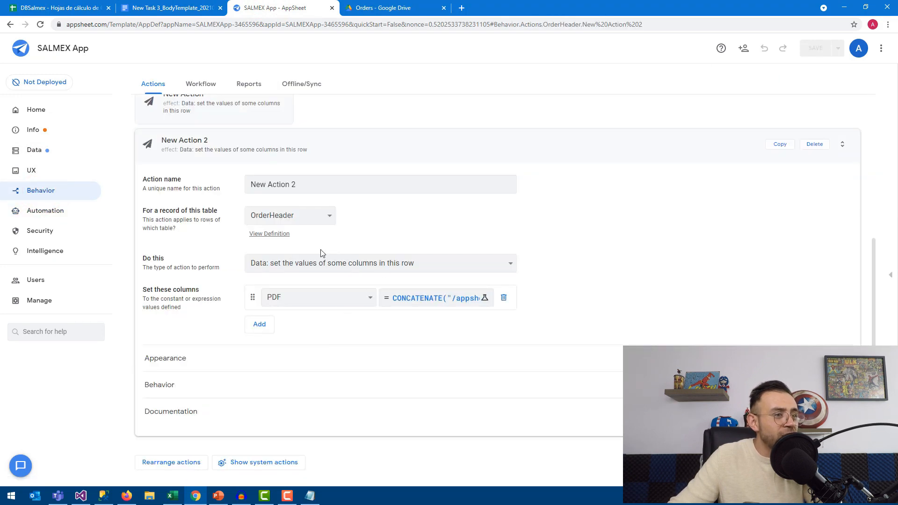
scroll(306, 281, "up", 3)
left_click(235, 247)
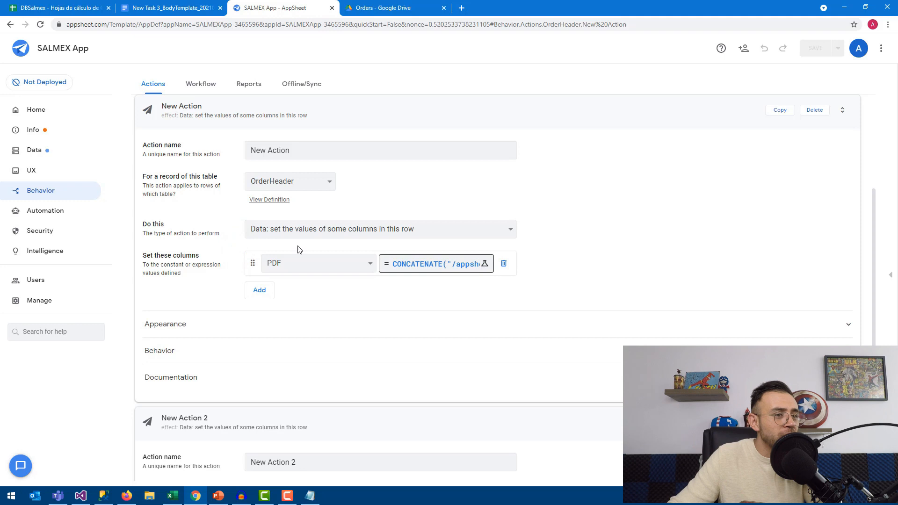
scroll(304, 335, "down", 5)
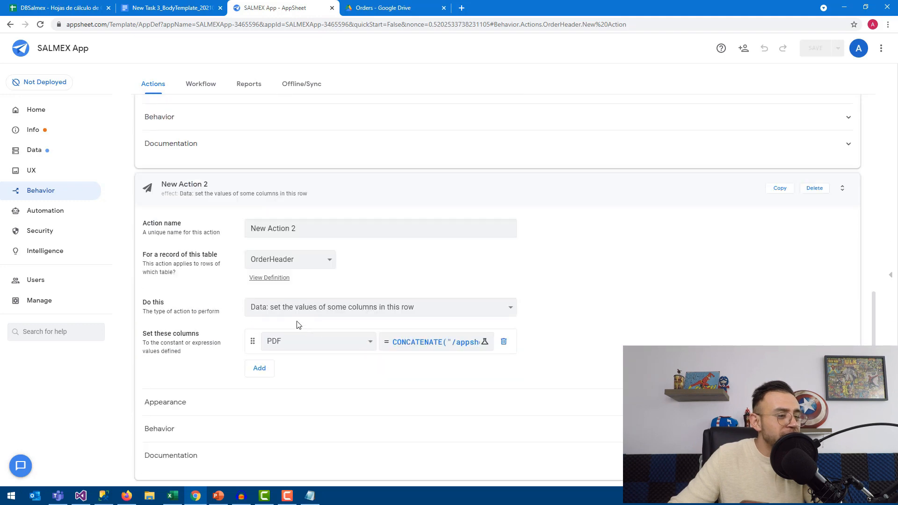
scroll(306, 328, "up", 7)
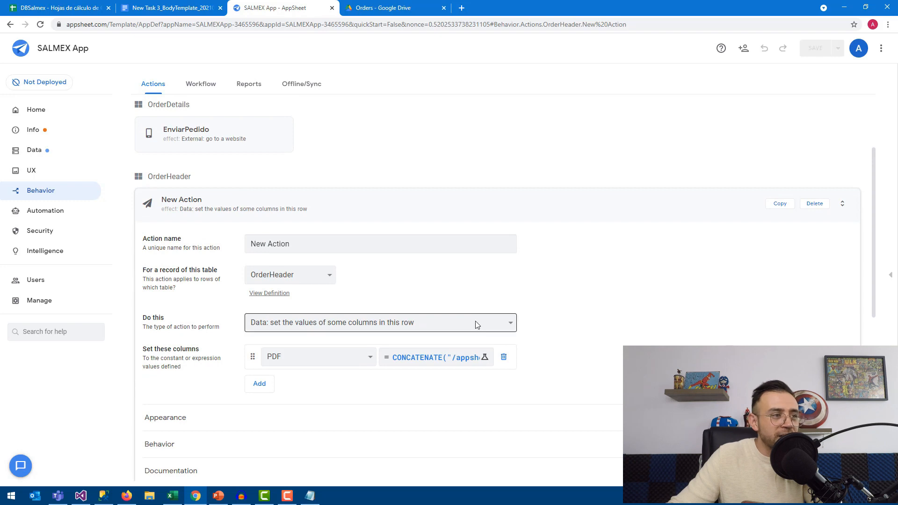
scroll(475, 323, "down", 6)
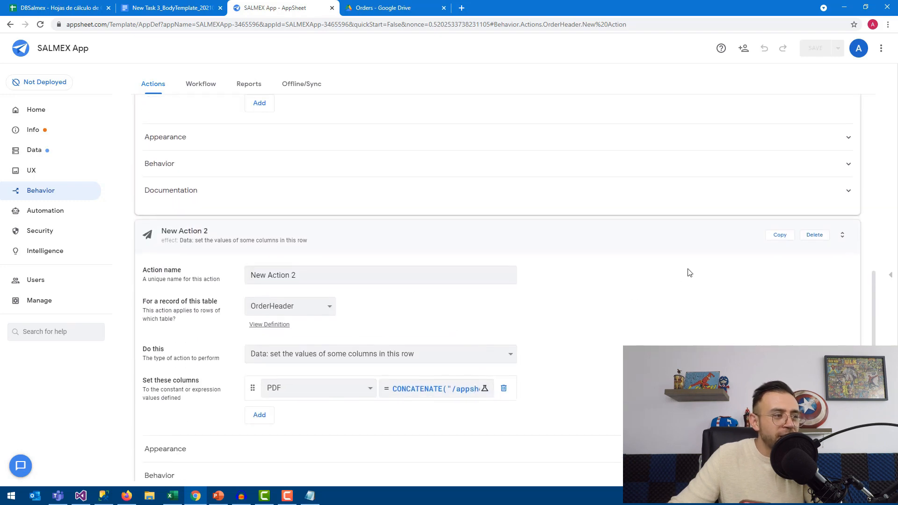
Delete New Action 2 and rename New Action to PDF
left_click(816, 236)
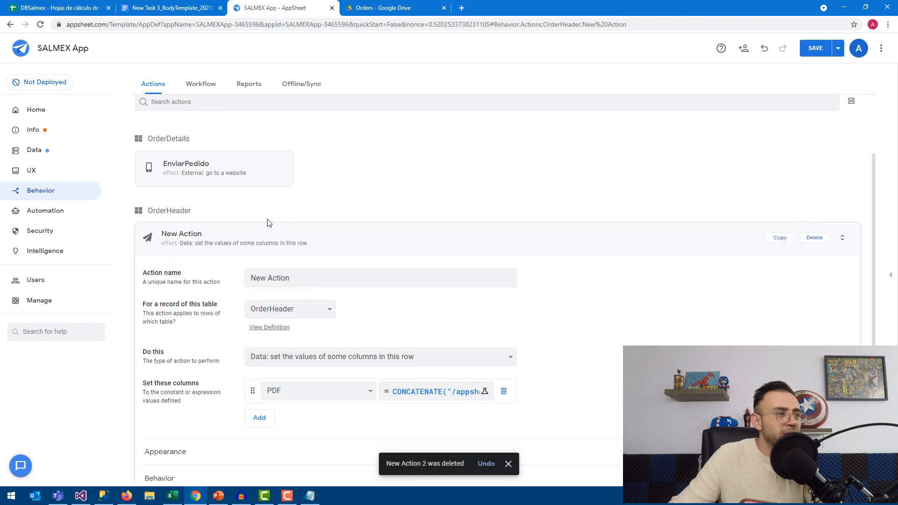
triple_click(296, 273)
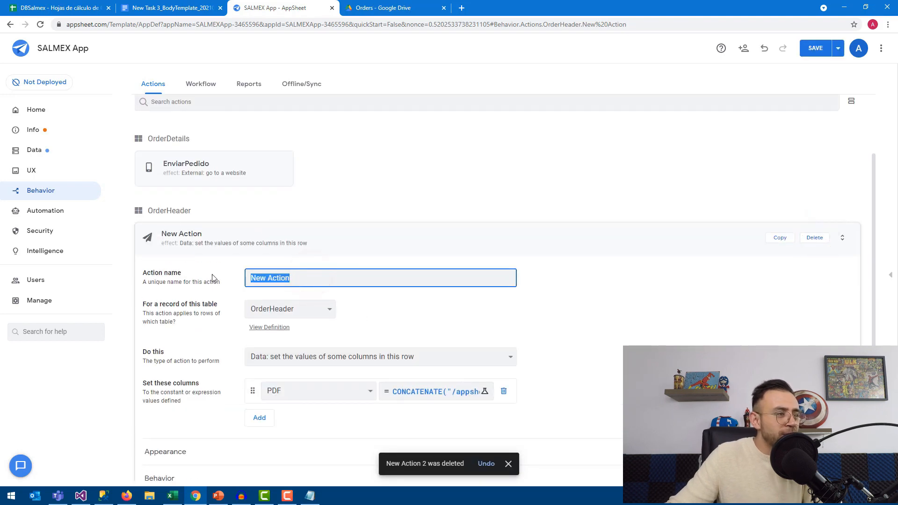
type("PDF")
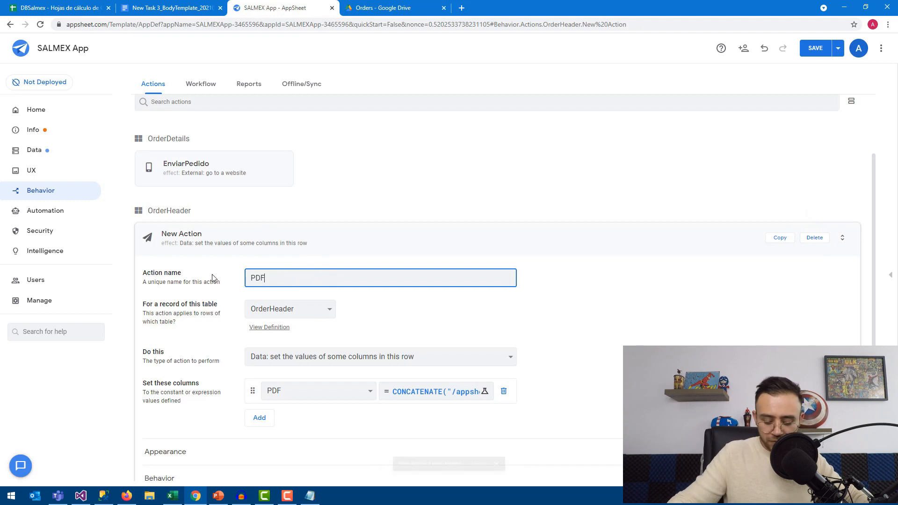
Give the PDF action a pdf file icon under Appearance and save the app
scroll(191, 399, "down", 1)
left_click(187, 402)
scroll(187, 374, "down", 2)
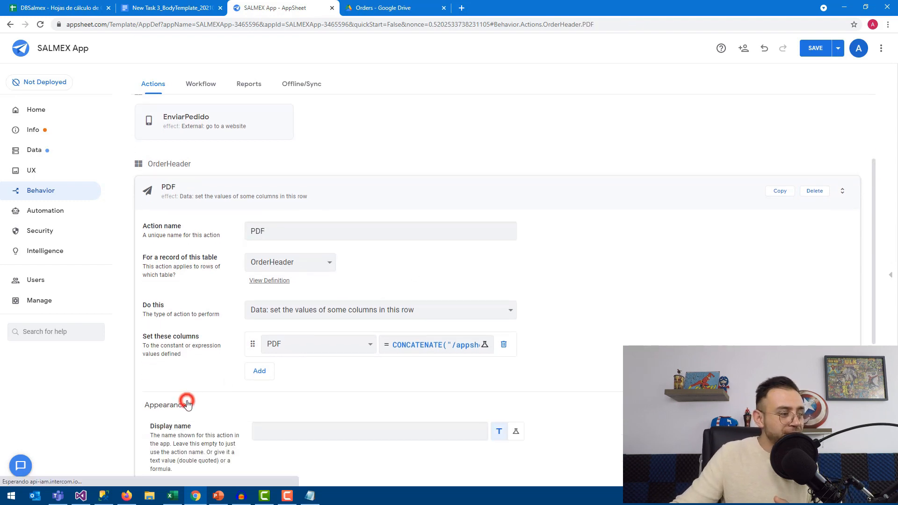
left_click(300, 369)
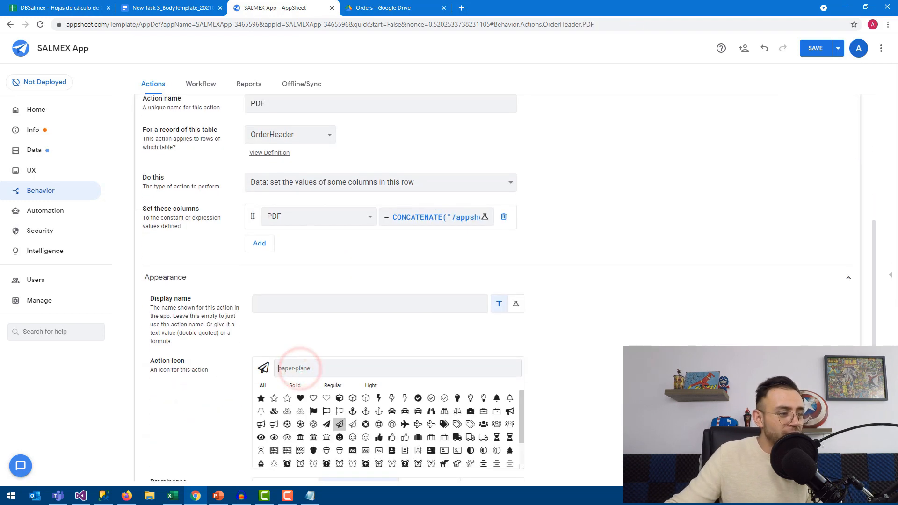
type("pdf")
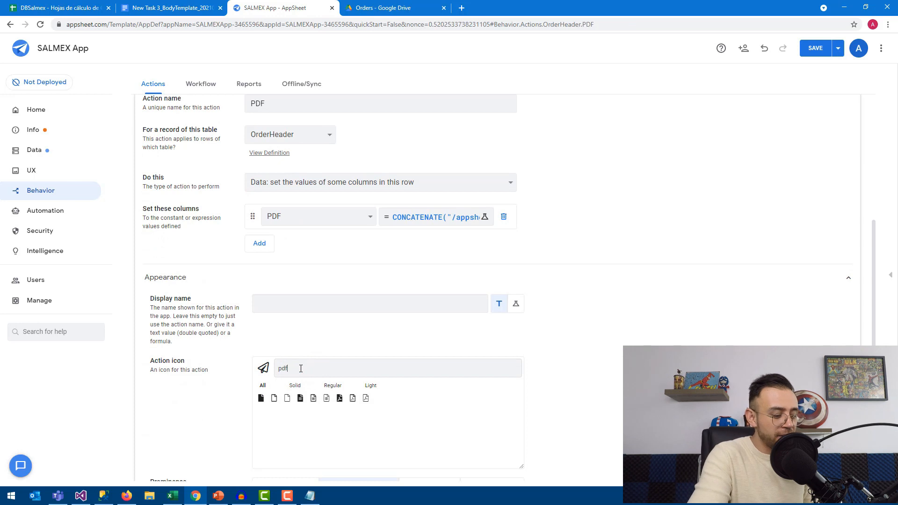
left_click(337, 401)
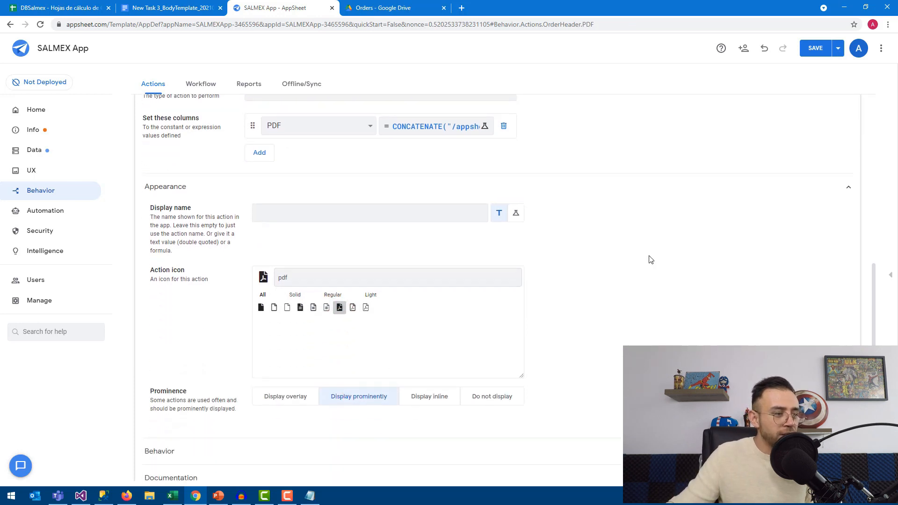
left_click(819, 51)
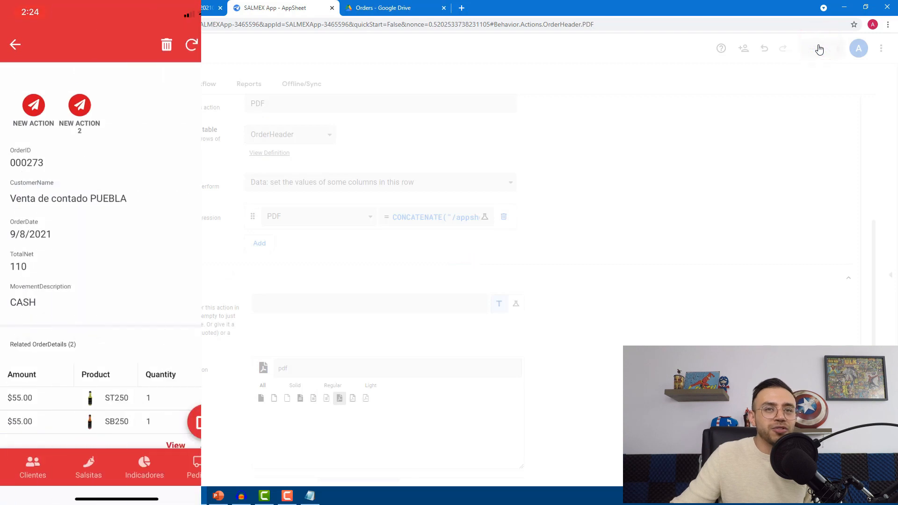
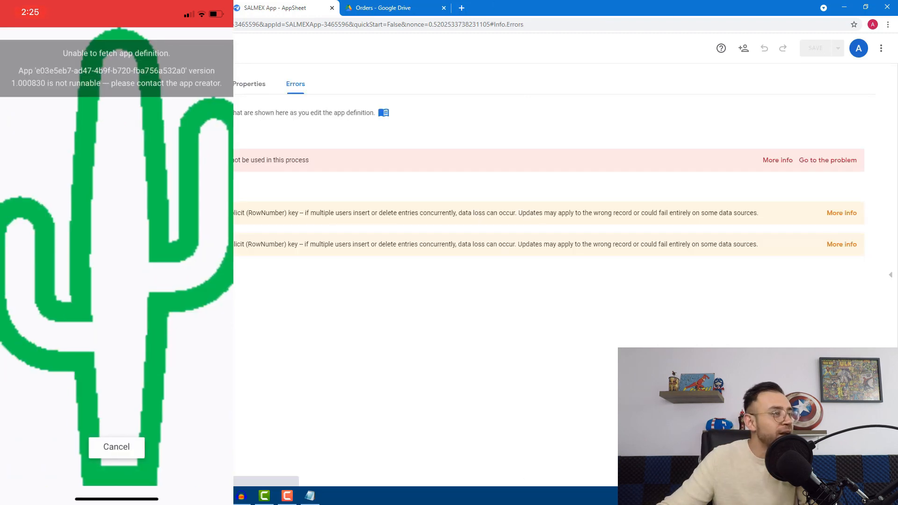
Set the OrderGeneratePDF bot's OrderGeneratePDFViewer step to run the PDF action, then save
left_click(76, 212)
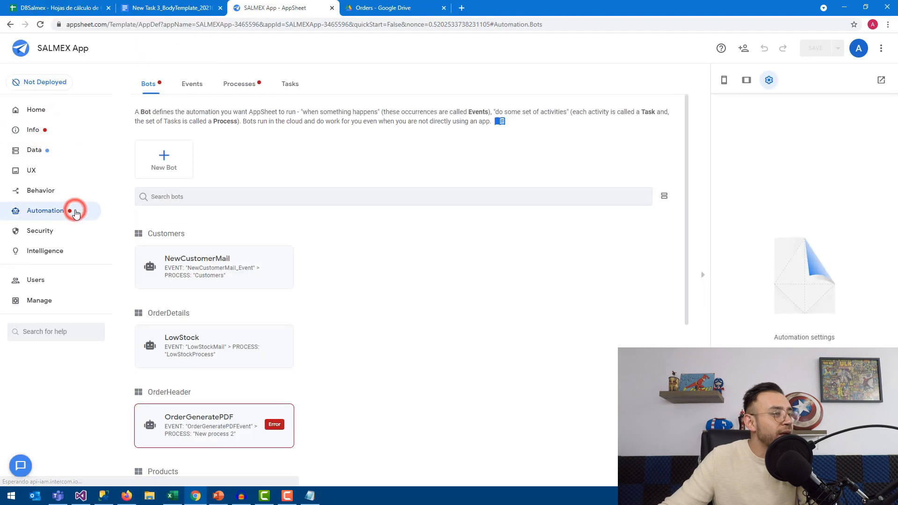
left_click(201, 427)
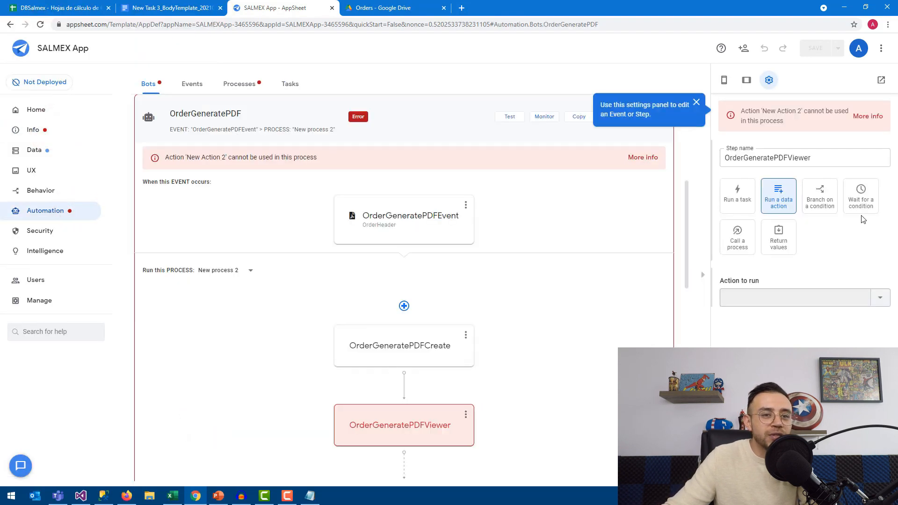
left_click(852, 299)
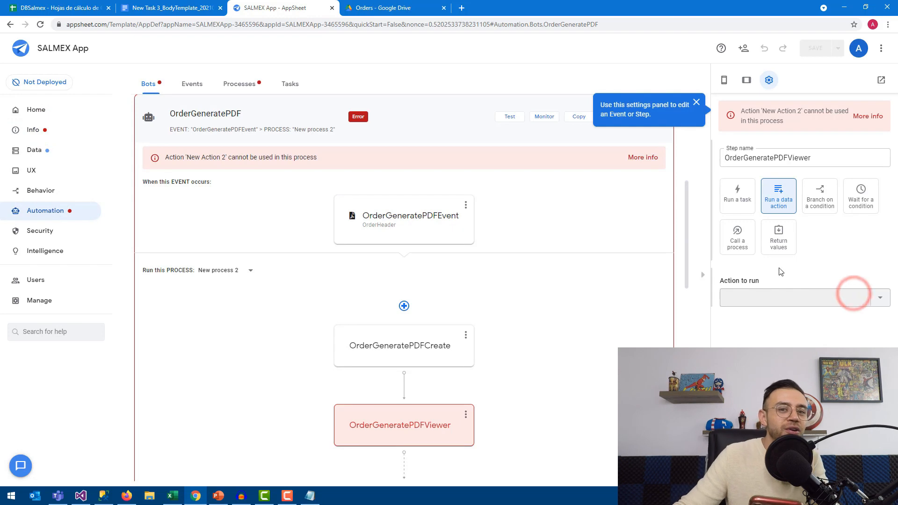
left_click(434, 415)
scroll(644, 319, "down", 2)
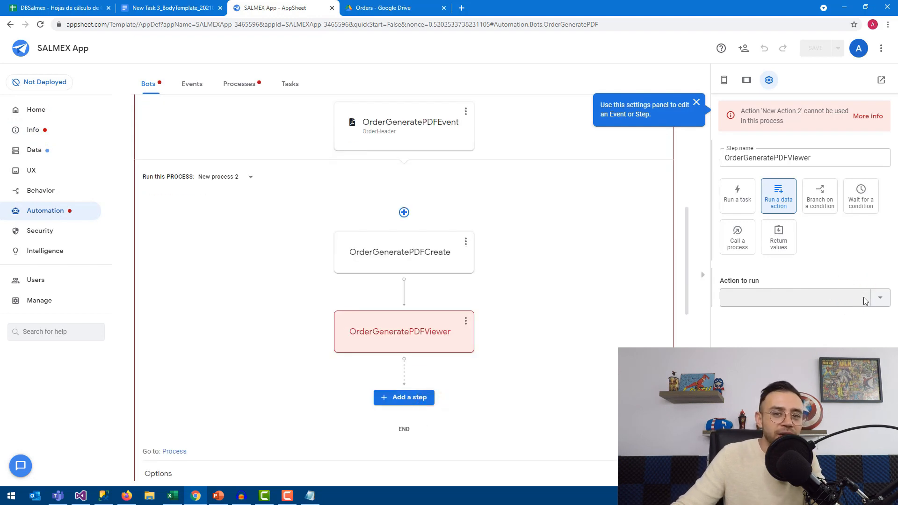
left_click(882, 299)
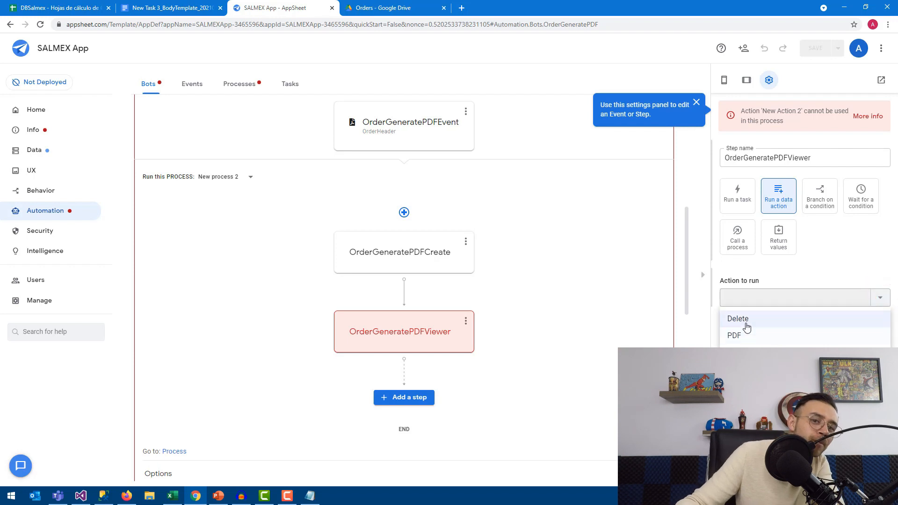
left_click(736, 335)
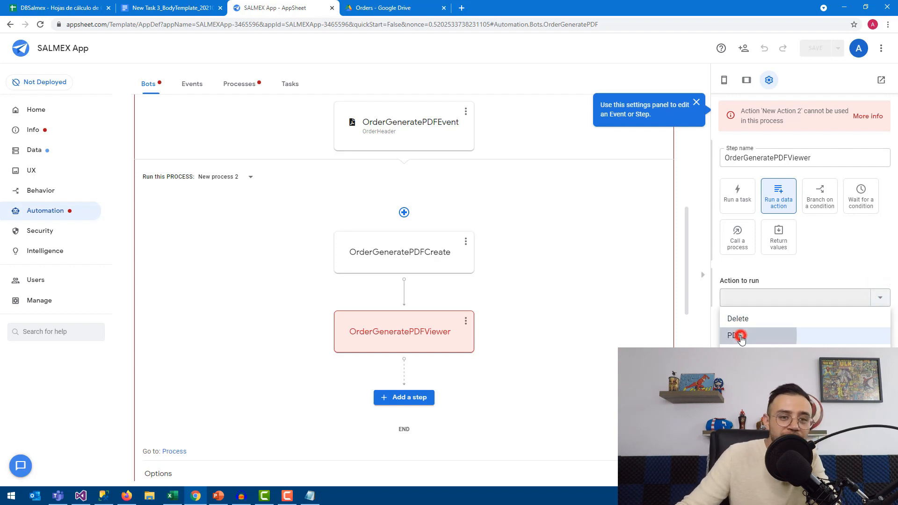
left_click(820, 48)
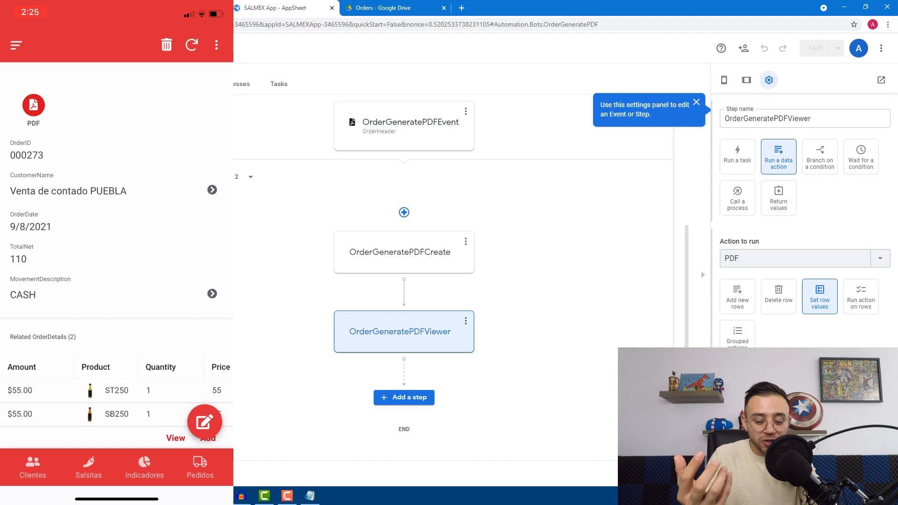
Run the PDF action on order 000273 to create 000273.pdf
scroll(117, 252, "down", 4)
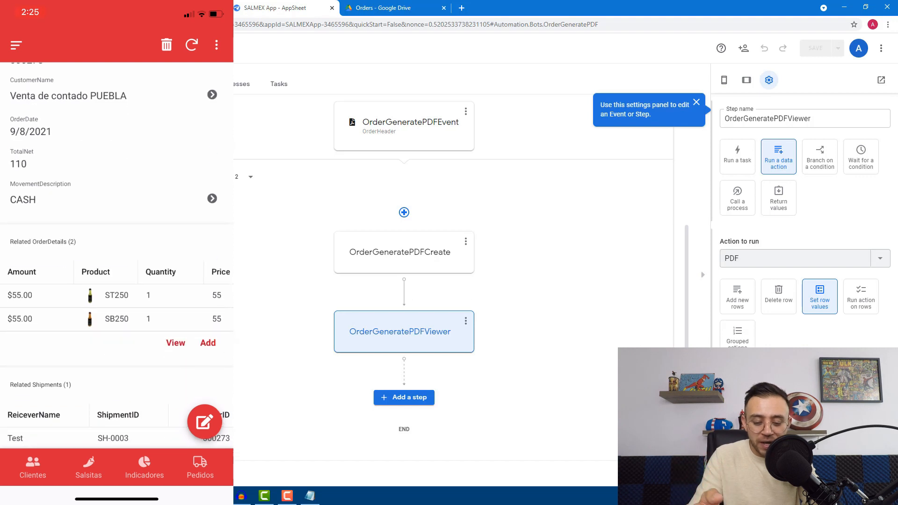
scroll(117, 253, "up", 4)
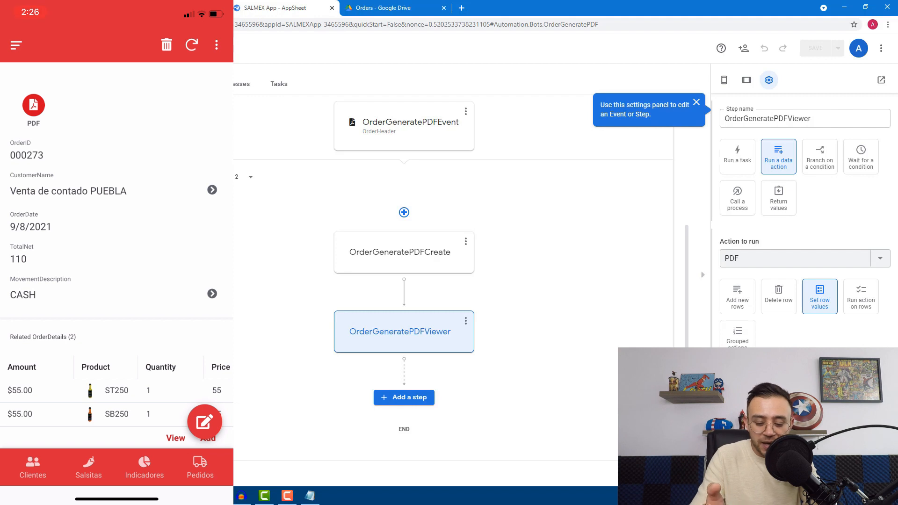
left_click(34, 105)
Preview 000273.pdf from the Orders Drive folder and review its OrderDetails table
left_click(416, 13)
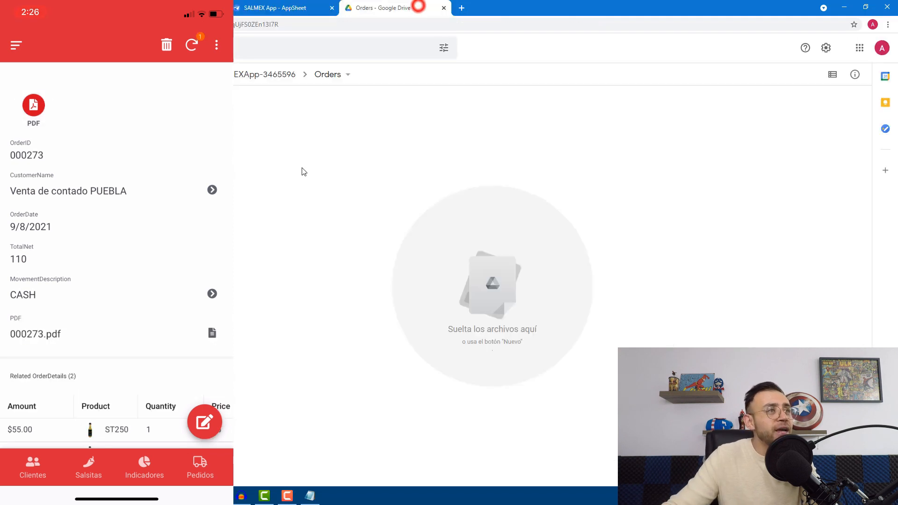
left_click(336, 203)
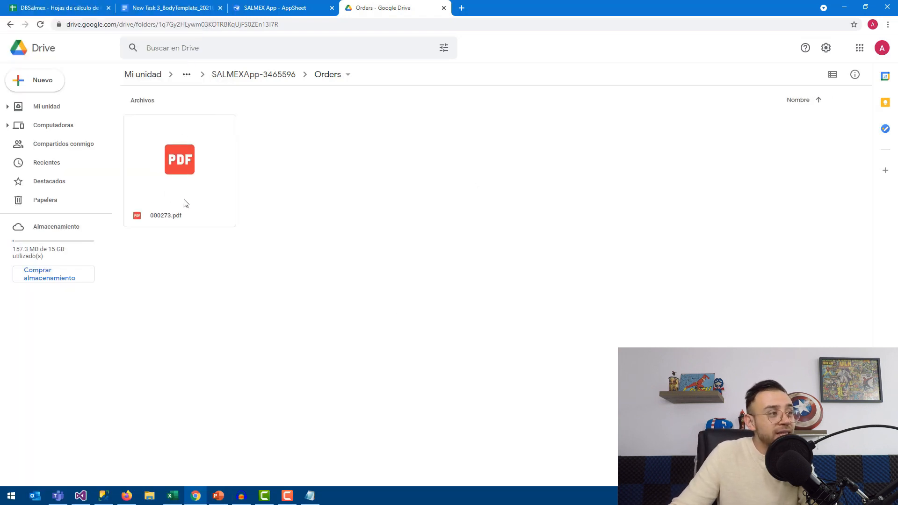
double_click(186, 176)
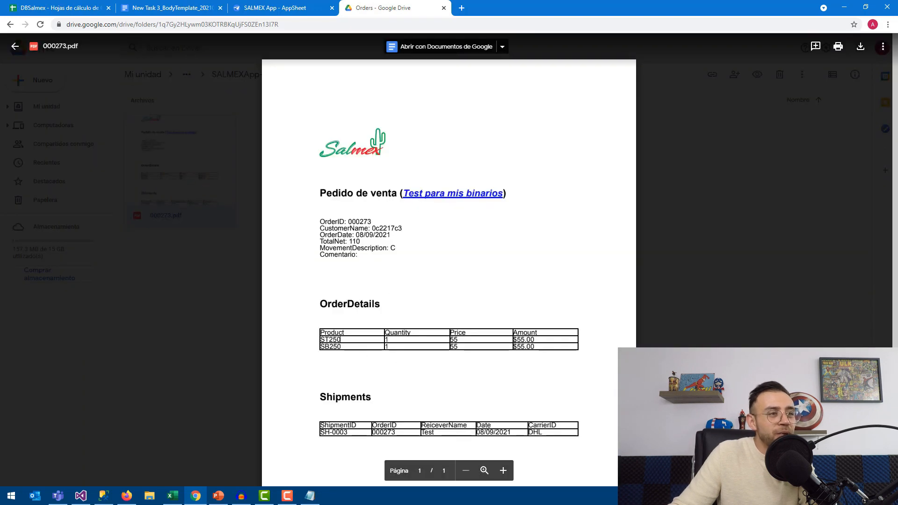
left_click_drag(322, 336, 541, 349)
left_click(510, 322)
Review the PDF's Shipments table, then show the Shipments sheet in DBSalmex
left_click_drag(366, 150, 425, 185)
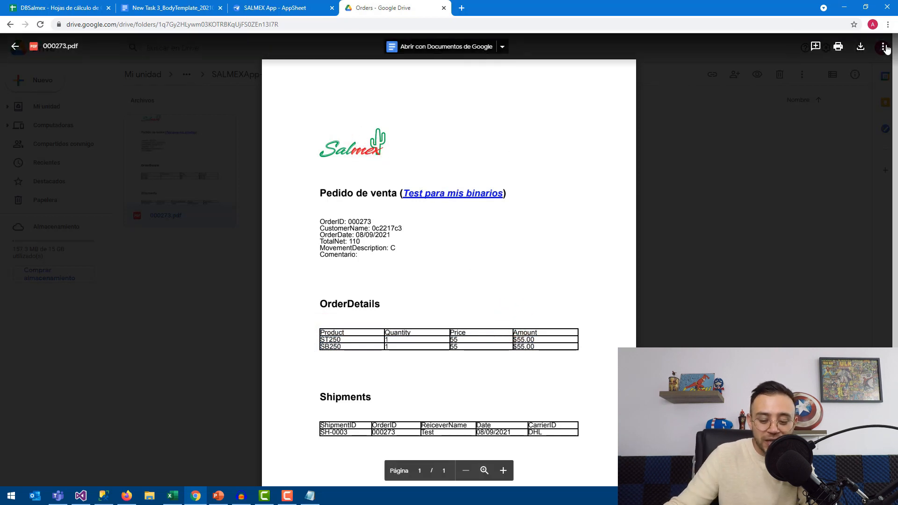
scroll(364, 360, "down", 2)
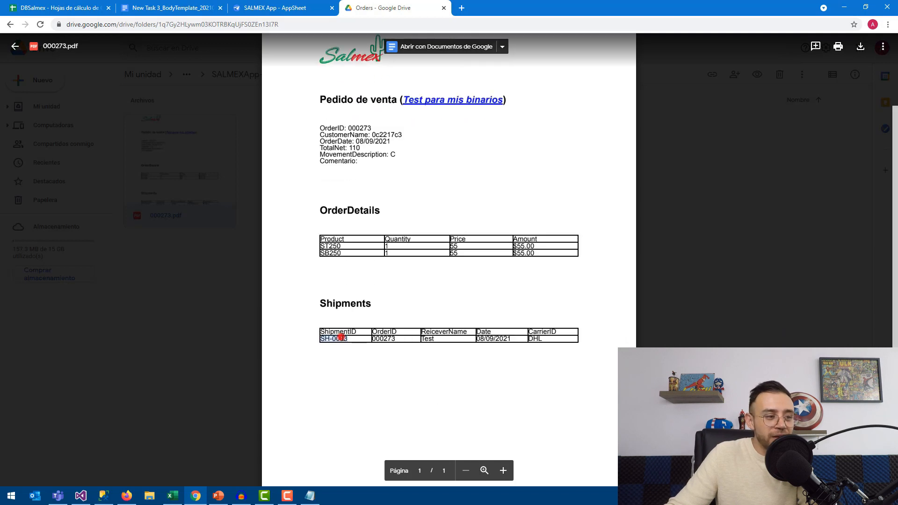
left_click(502, 356)
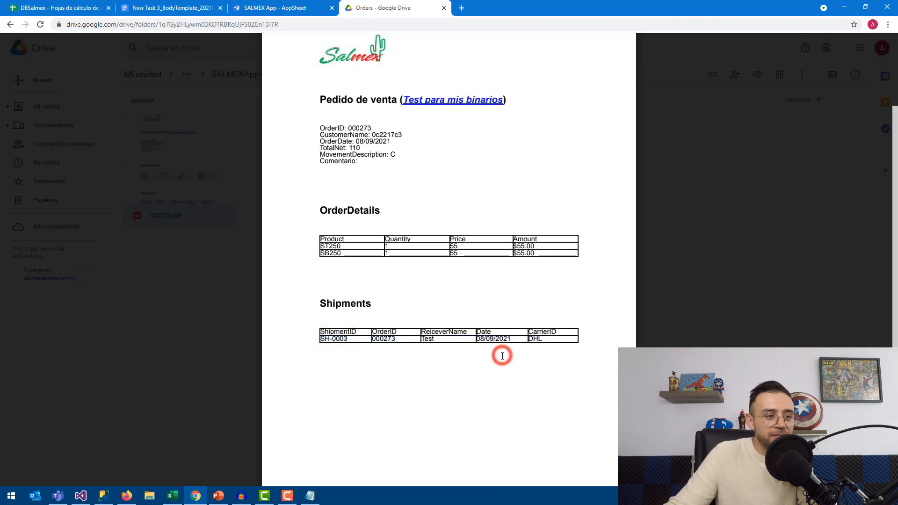
left_click_drag(389, 338, 426, 340)
left_click(569, 339)
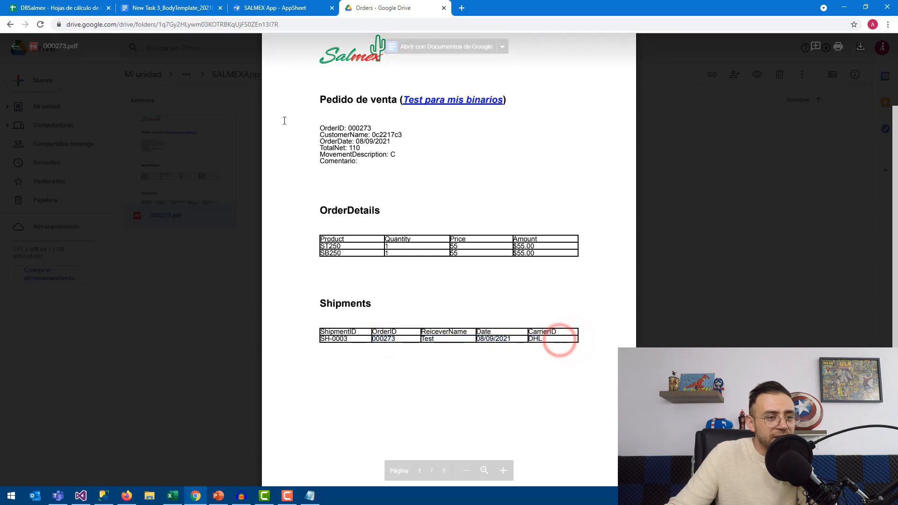
left_click(84, 7)
left_click(125, 477)
left_click(674, 149)
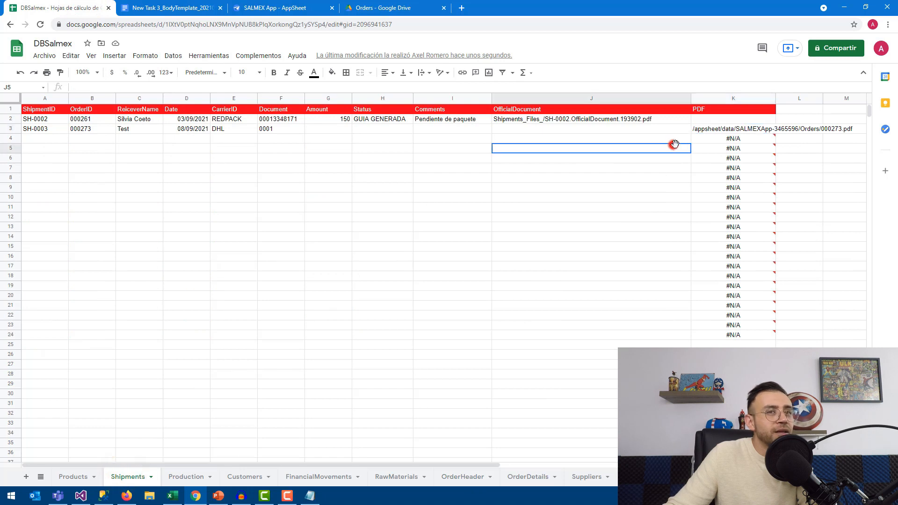
left_click(661, 131)
left_click_drag(718, 132, 46, 136)
left_click(109, 163)
left_click(77, 126)
left_click(130, 163)
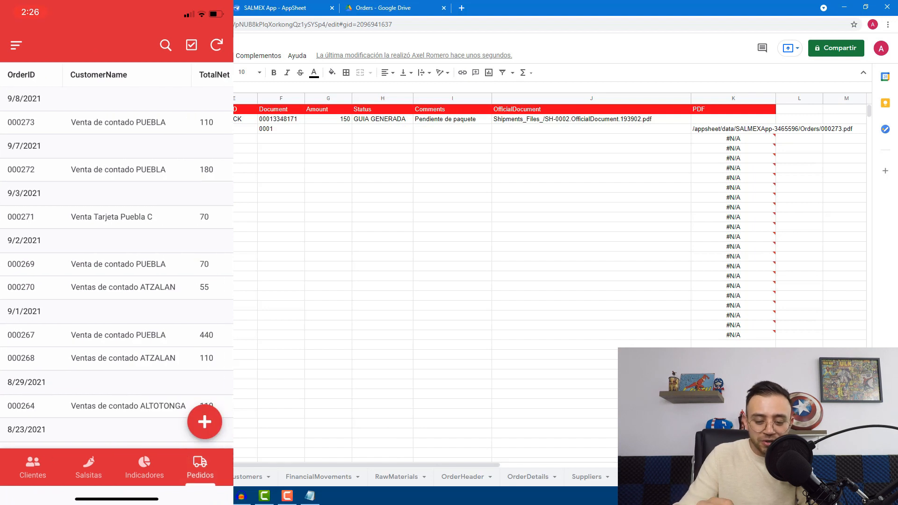
Generate the PDF for order 000270 and preview it in the Orders Drive folder
left_click(116, 287)
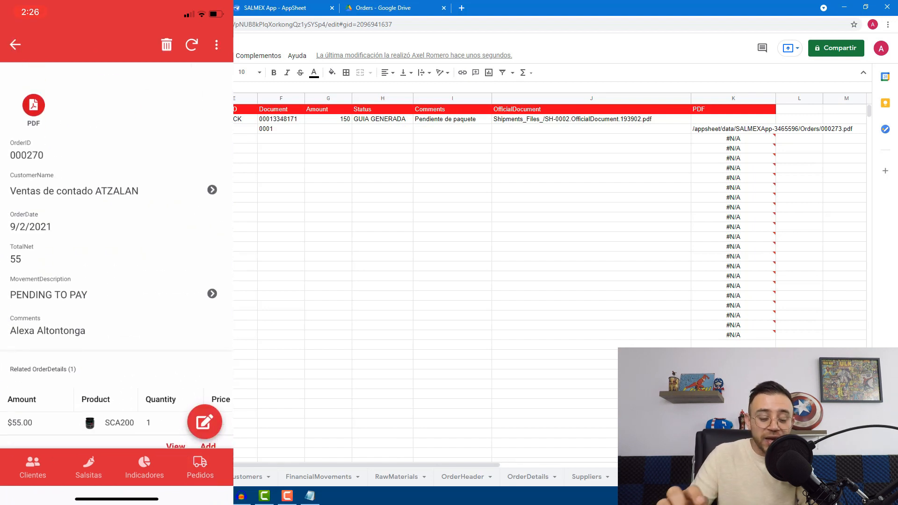
left_click(33, 106)
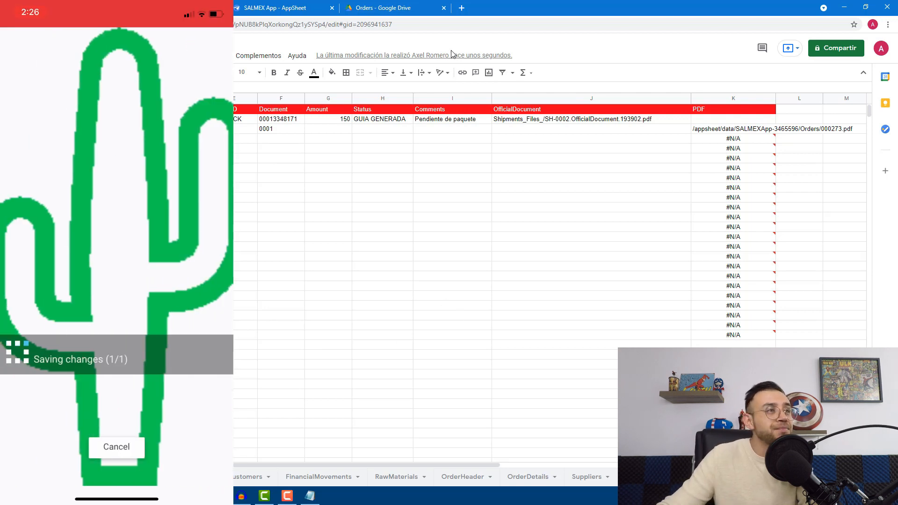
left_click(401, 9)
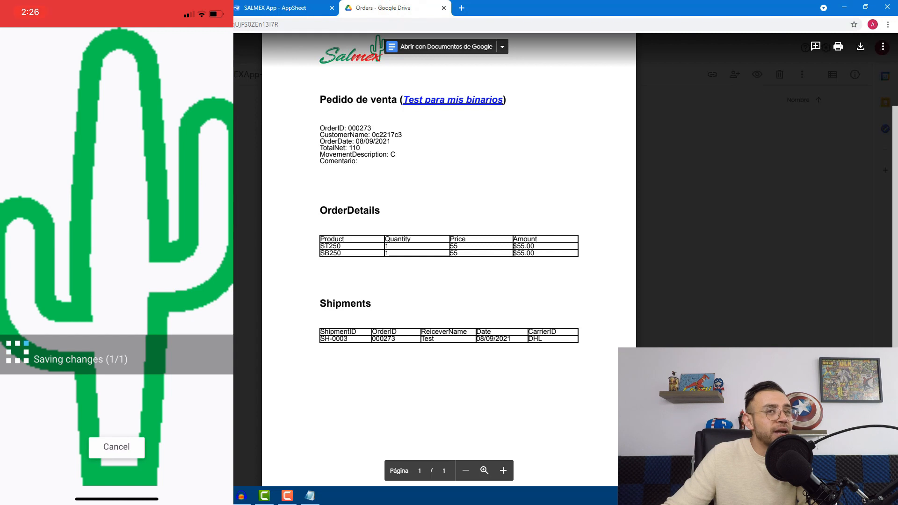
key("Escape")
left_click(381, 257)
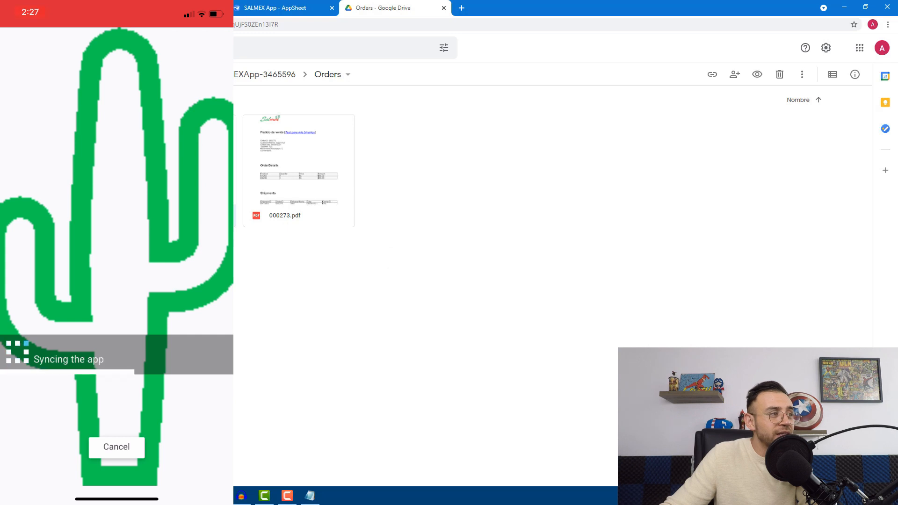
double_click(197, 187)
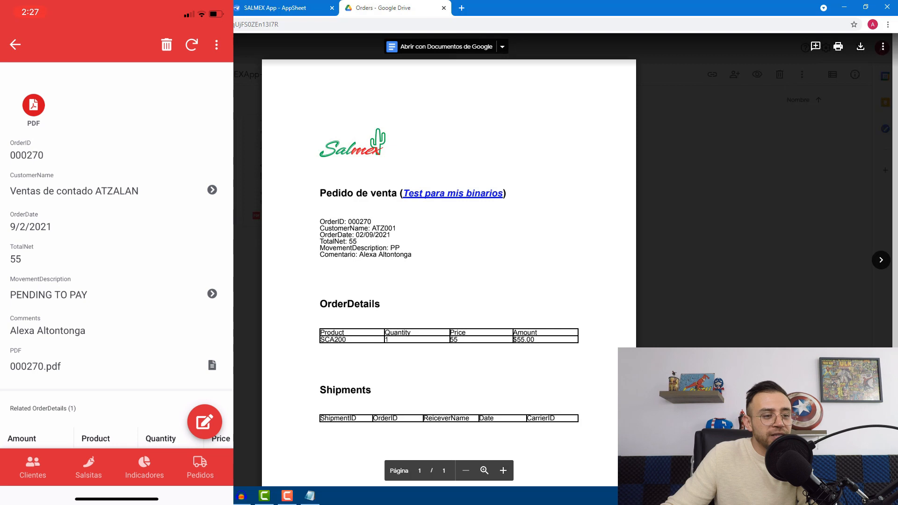
key("Escape")
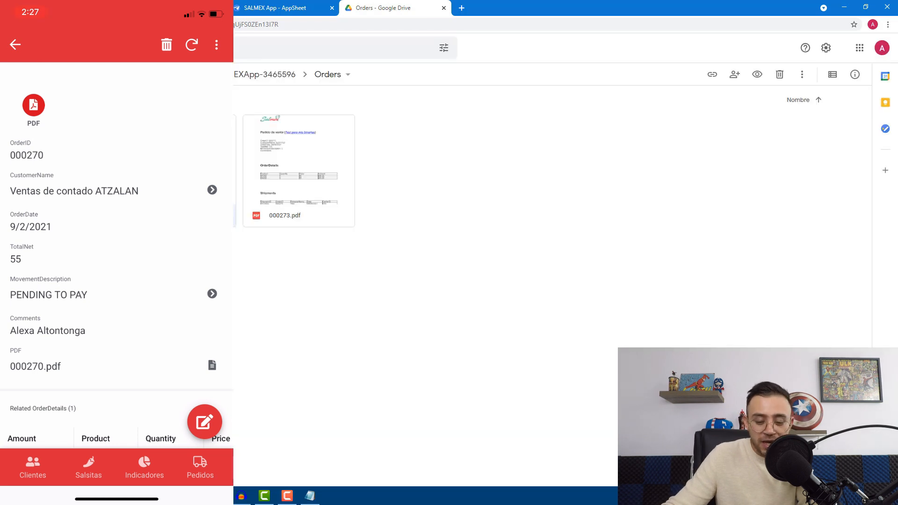
Browse orders 000273 and 000269 in the app, ending on order 000273's details
scroll(117, 257, "down", 4)
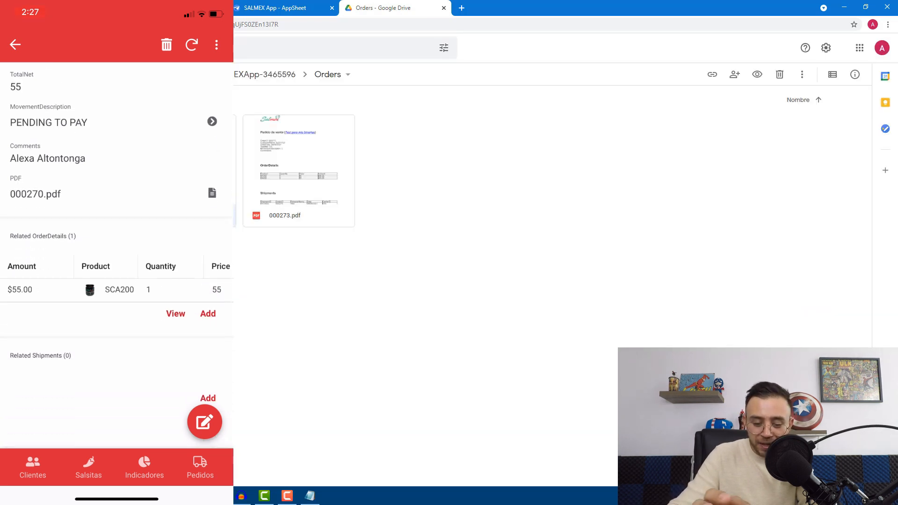
left_click(15, 44)
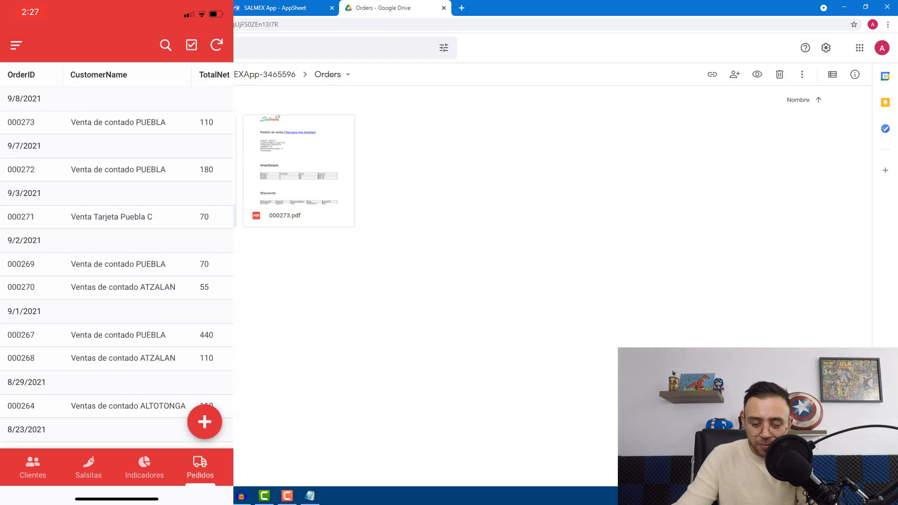
left_click(118, 123)
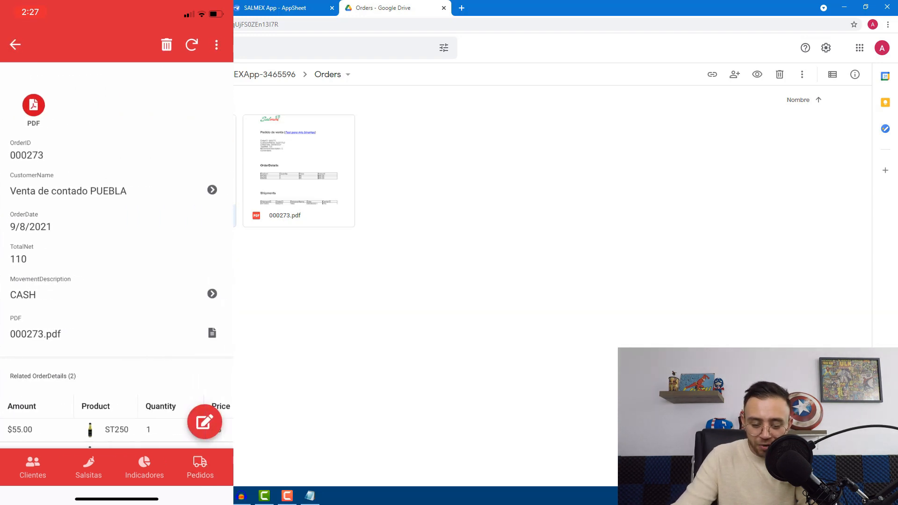
left_click(15, 44)
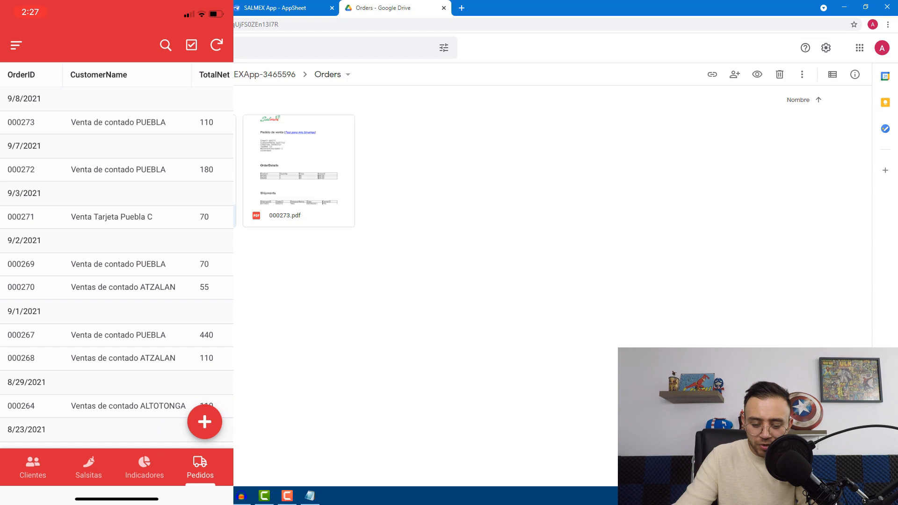
left_click(118, 264)
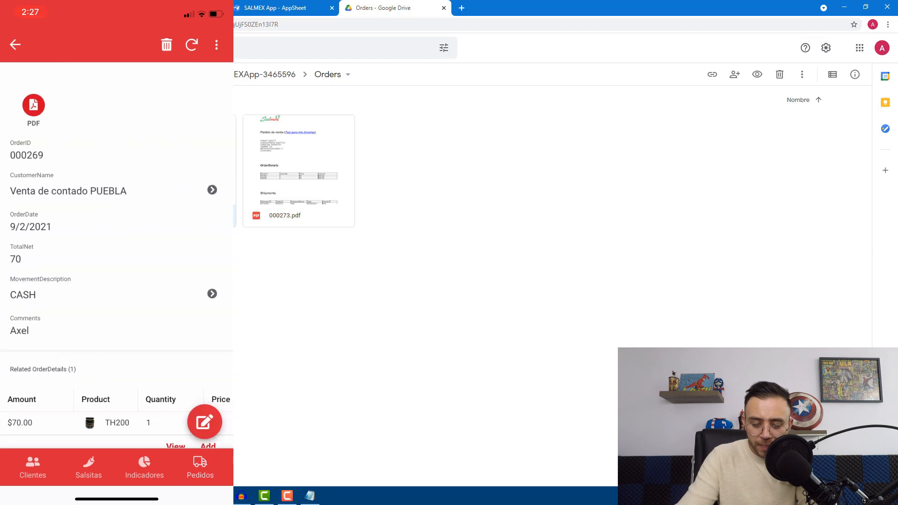
left_click(15, 44)
left_click(118, 123)
Preview order 000273's 000273.pdf from its PDF field, then return to the orders list
scroll(117, 280, "down", 3)
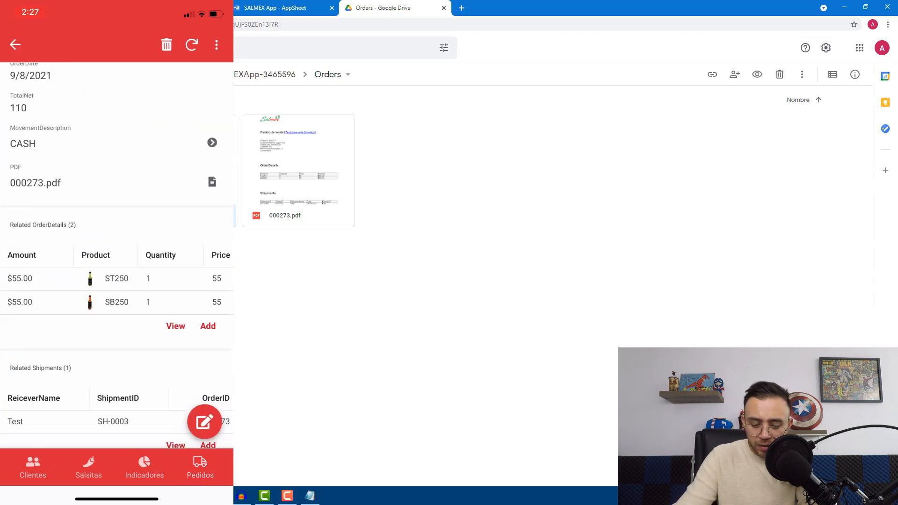
scroll(117, 280, "down", 1)
scroll(117, 281, "up", 1)
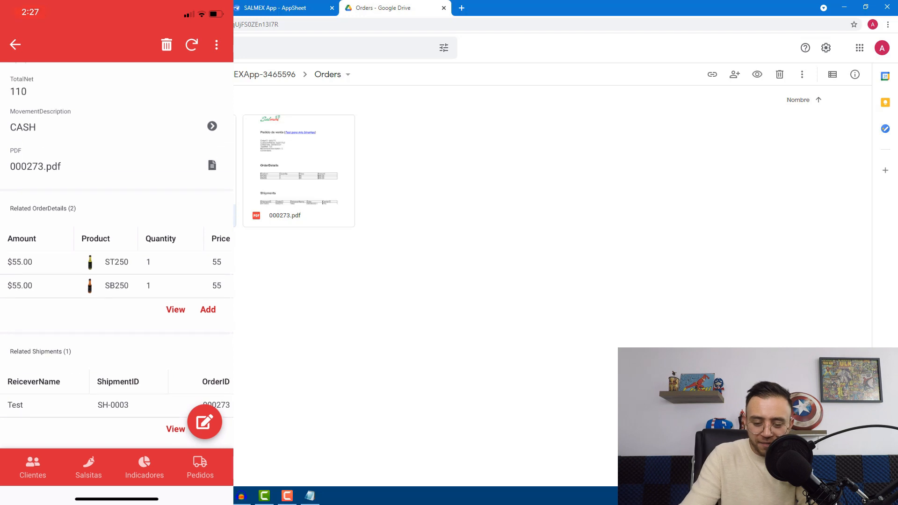
left_click(212, 166)
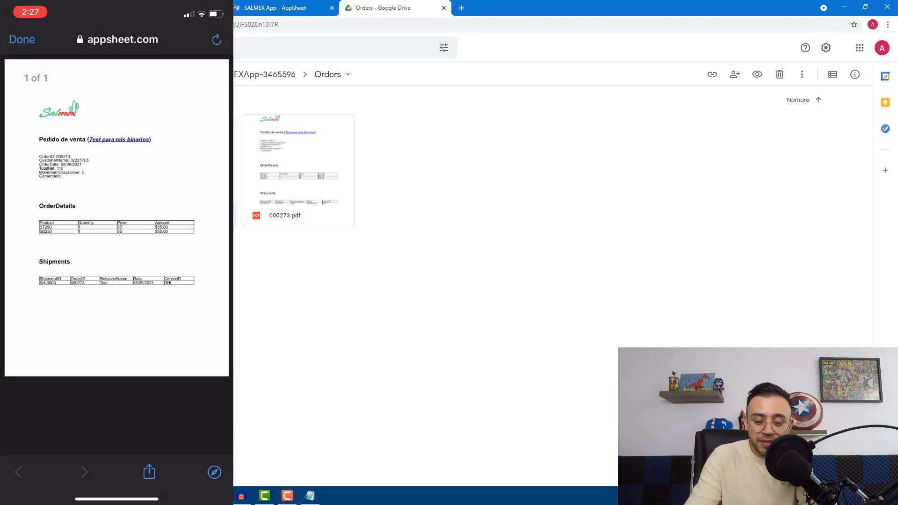
left_click(22, 40)
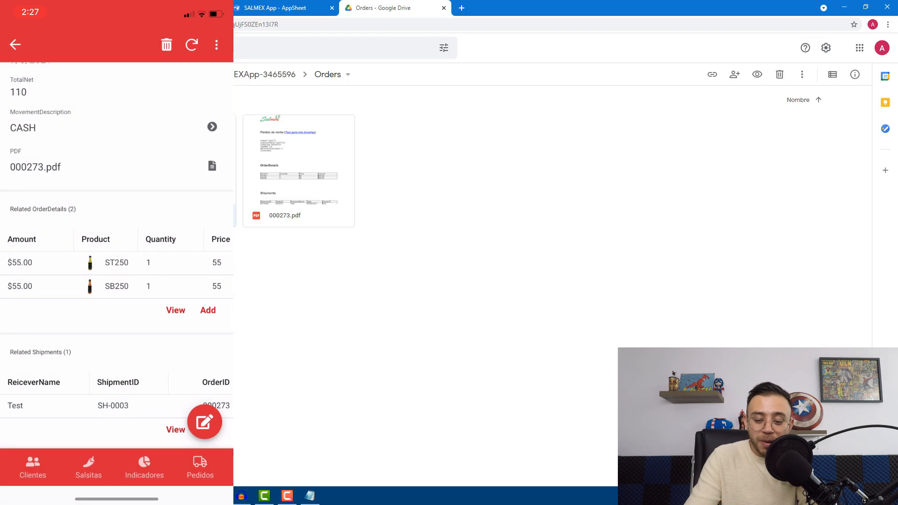
left_click(15, 45)
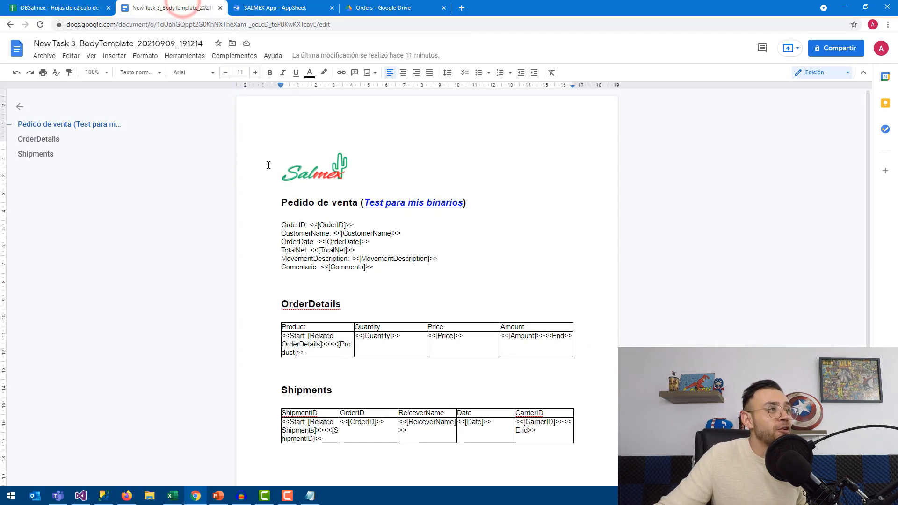
Open the 'Copia de OrderCreatePDF…SALMEX_FORMAT_COPY' template document in Google Docs
left_click(15, 52)
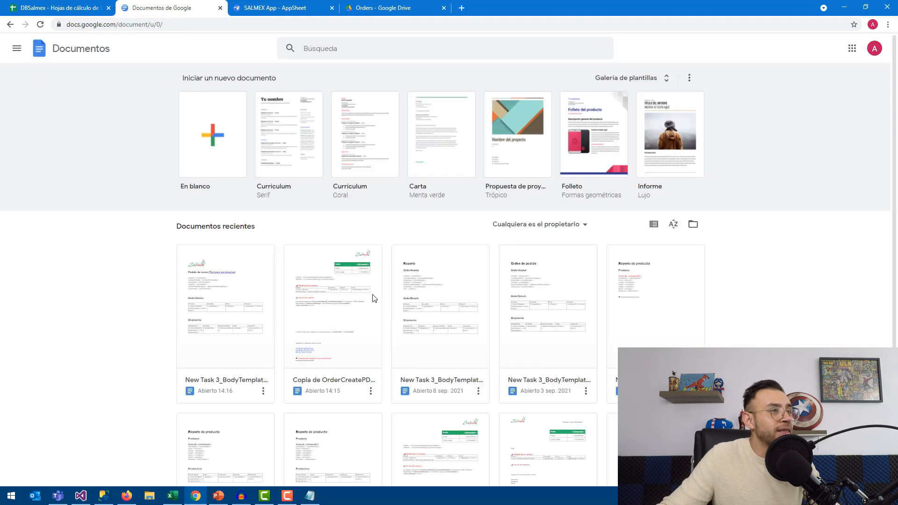
left_click(243, 311)
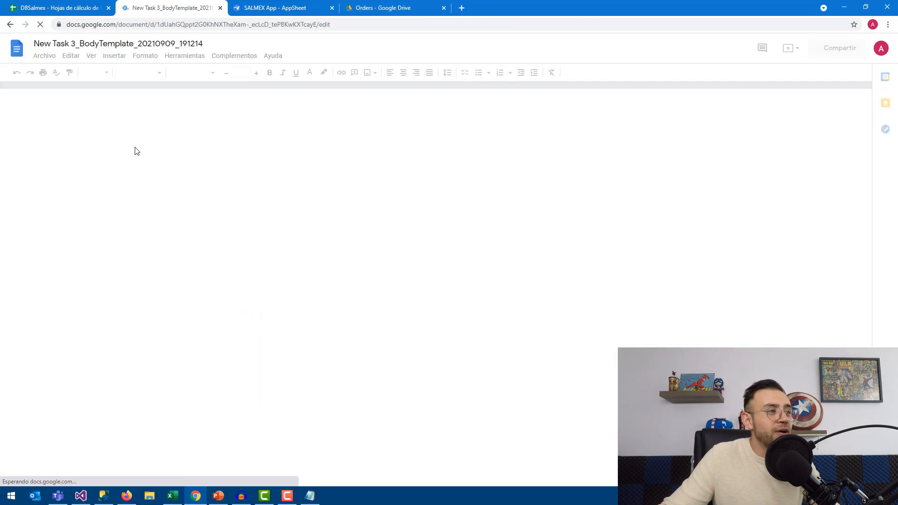
left_click(16, 51)
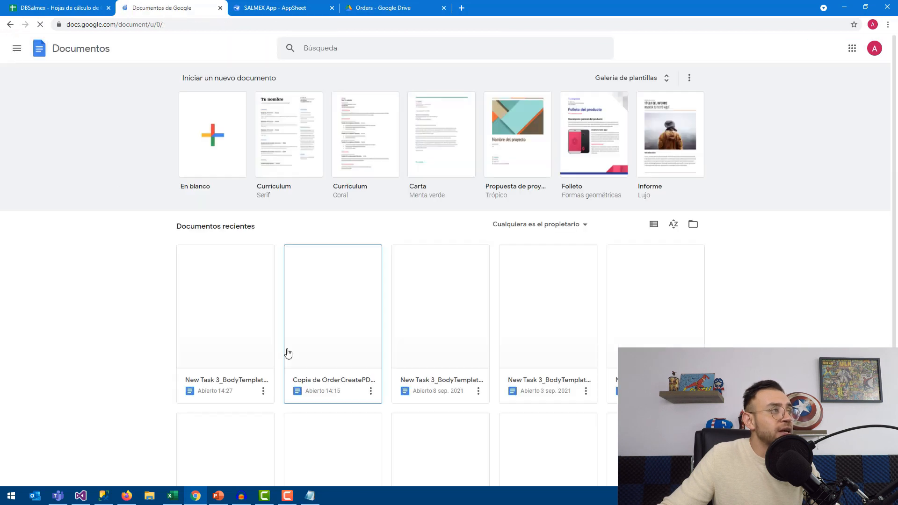
left_click(331, 298)
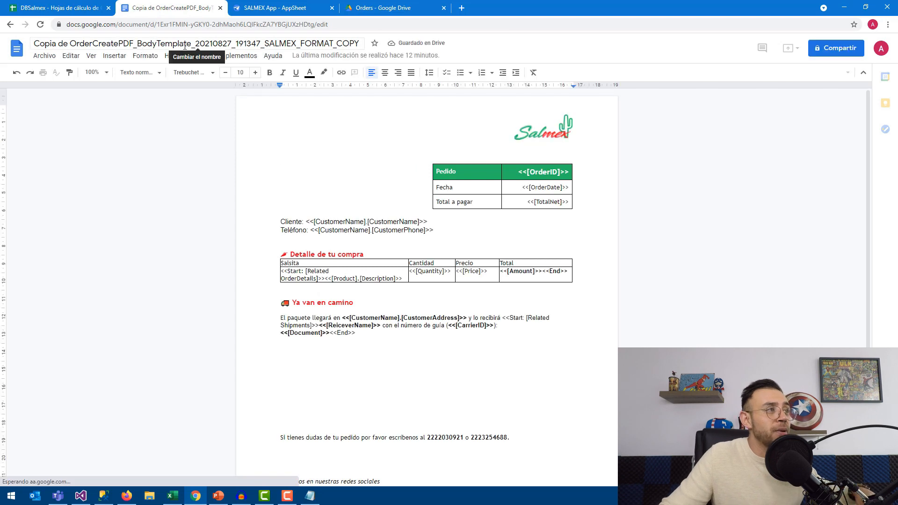
Select the document ID in the web address and return to the bot's event settings
left_click(353, 22)
left_click(314, 25)
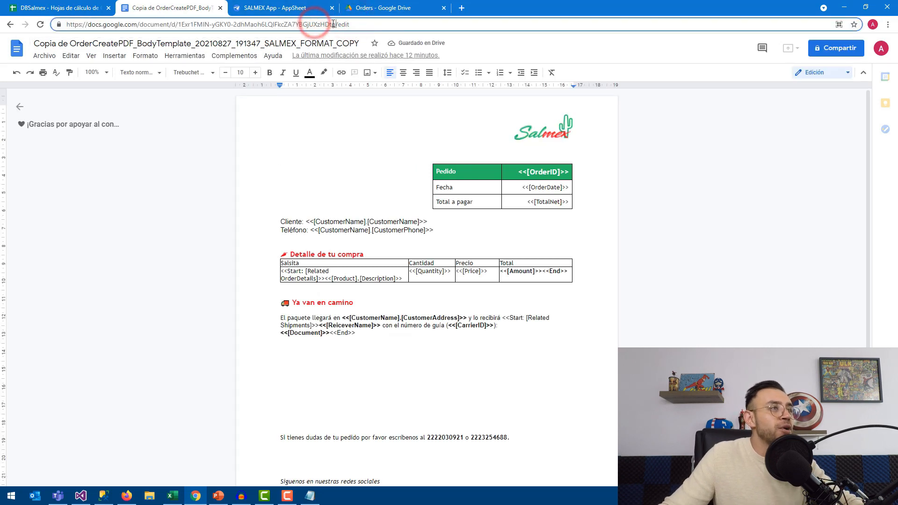
left_click_drag(336, 24, 194, 22)
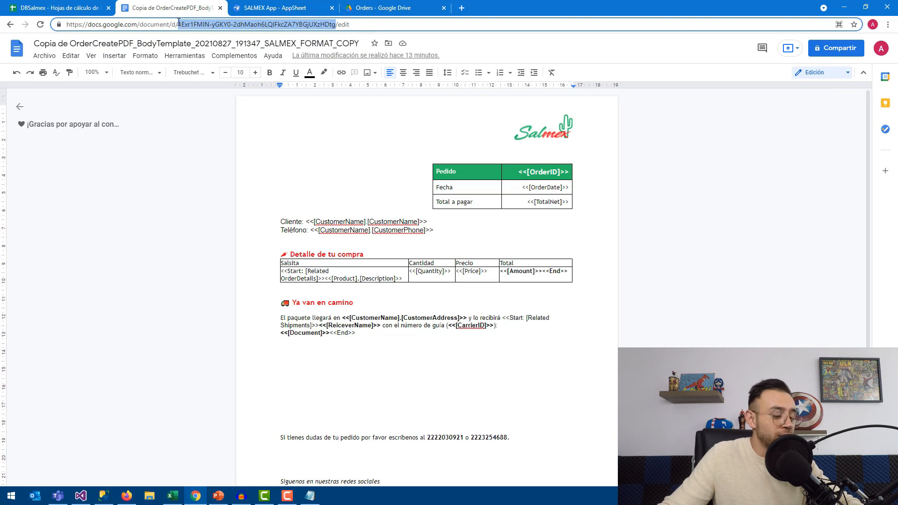
left_click_drag(176, 22, 177, 22)
left_click(281, 8)
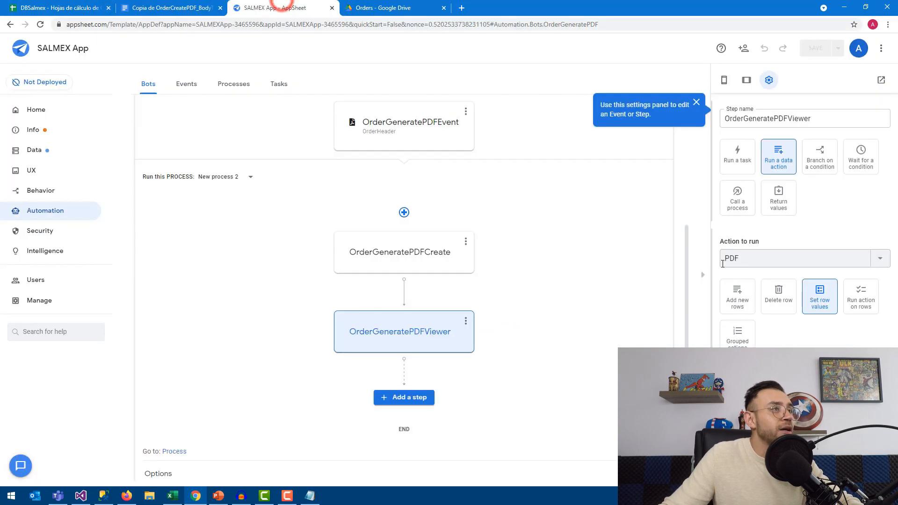
left_click(398, 134)
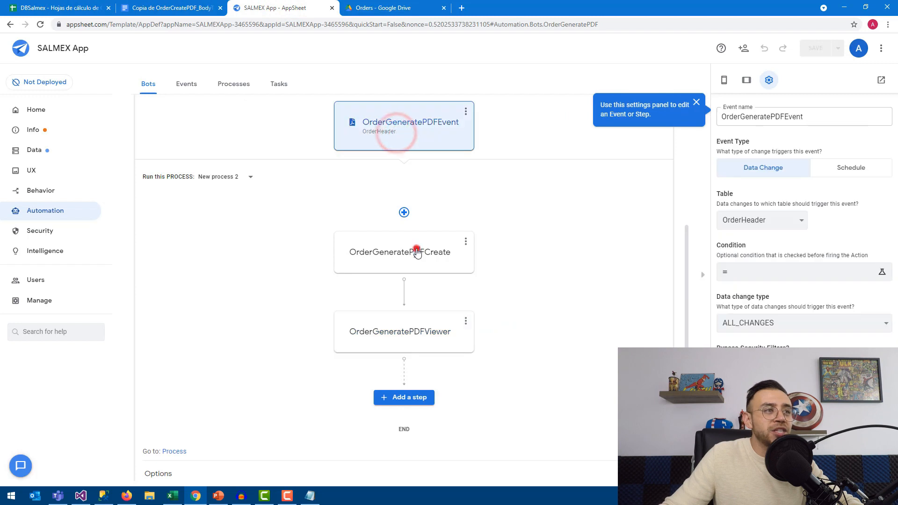
Replace the OrderGeneratePDFCreate template's DocId with the copied SALMEX document ID and save
left_click_drag(414, 252, 421, 252)
scroll(759, 246, "down", 6)
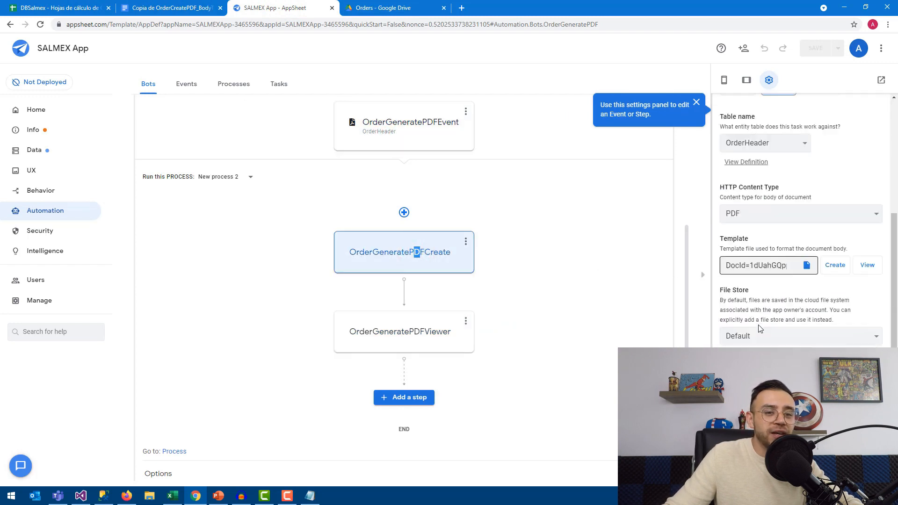
left_click(758, 245)
left_click_drag(750, 246, 810, 251)
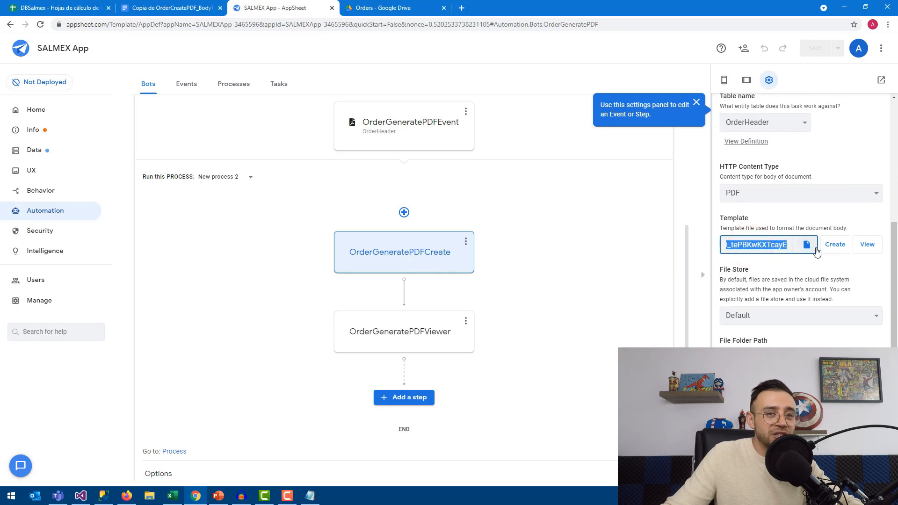
key("BackSpace")
key("ctrl+v")
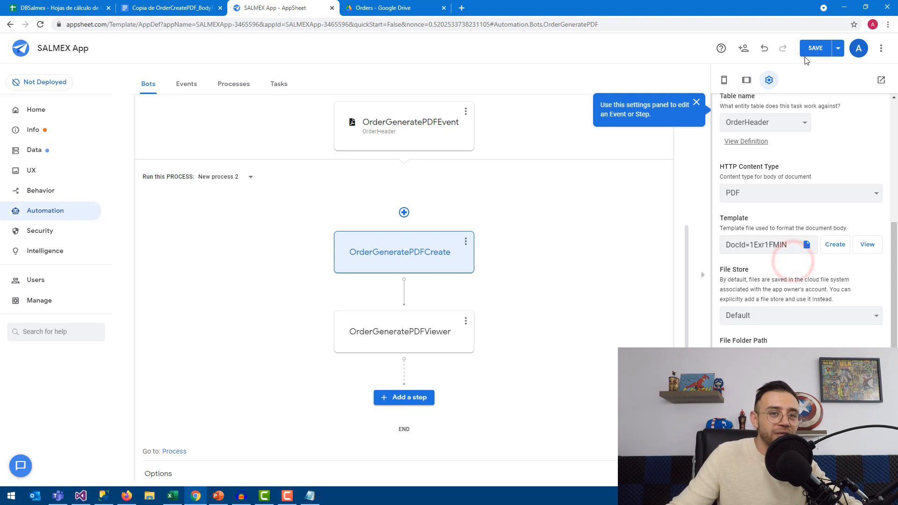
left_click(817, 55)
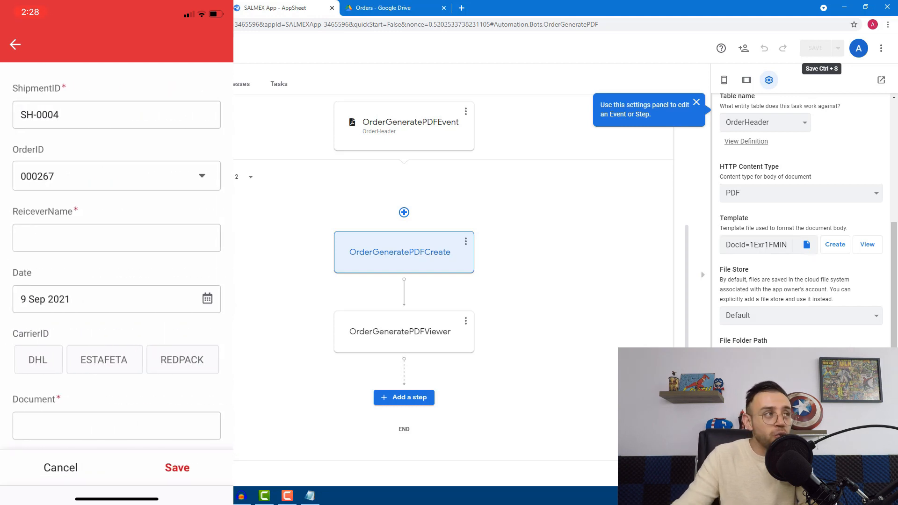
Enter the receiver's full name and choose REDPACK as the carrier
key("ctrl+shift+Tab")
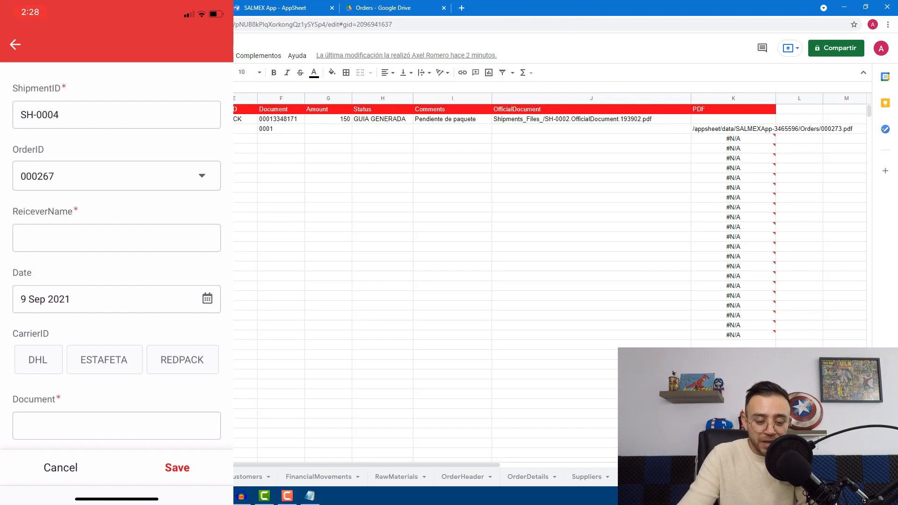
left_click(116, 238)
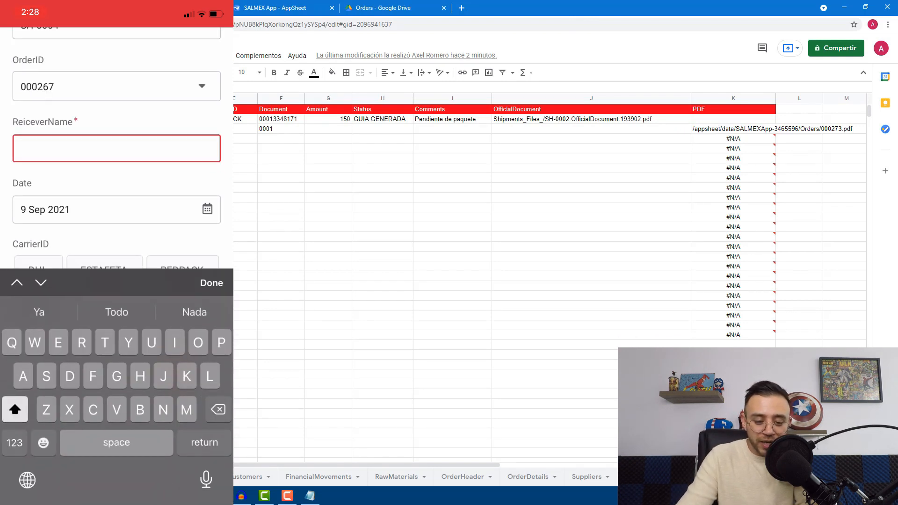
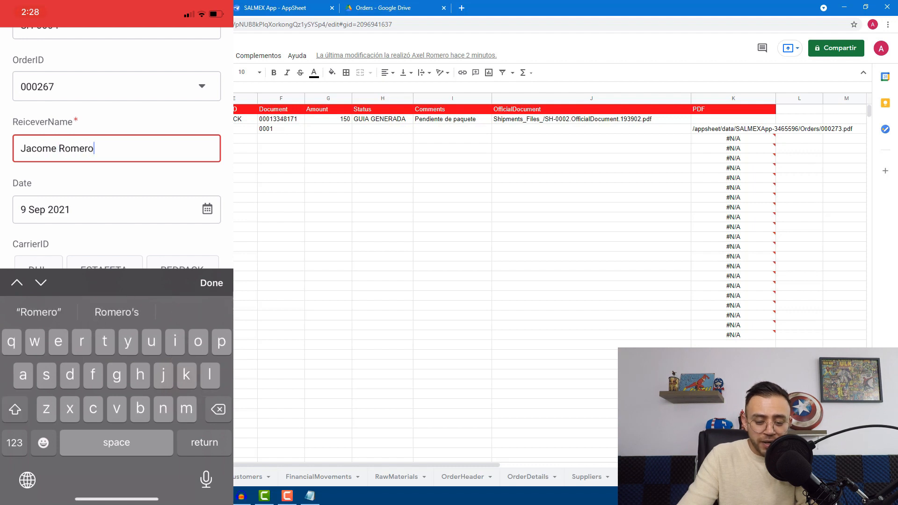
left_click(211, 283)
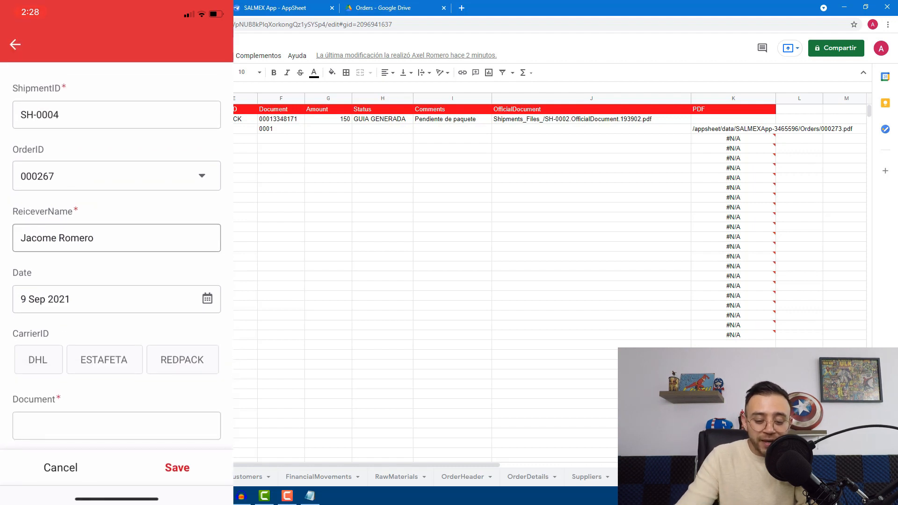
scroll(116, 252, "down", 2)
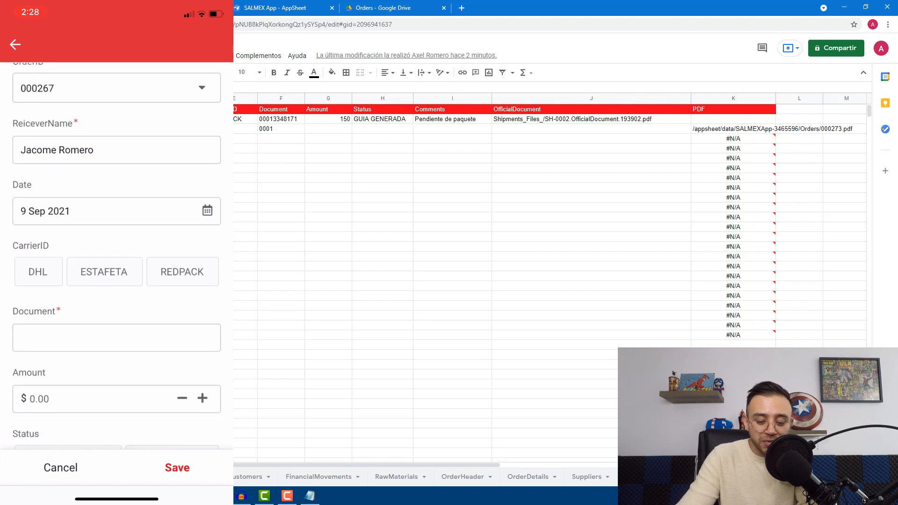
left_click(38, 271)
left_click(182, 271)
left_click(117, 337)
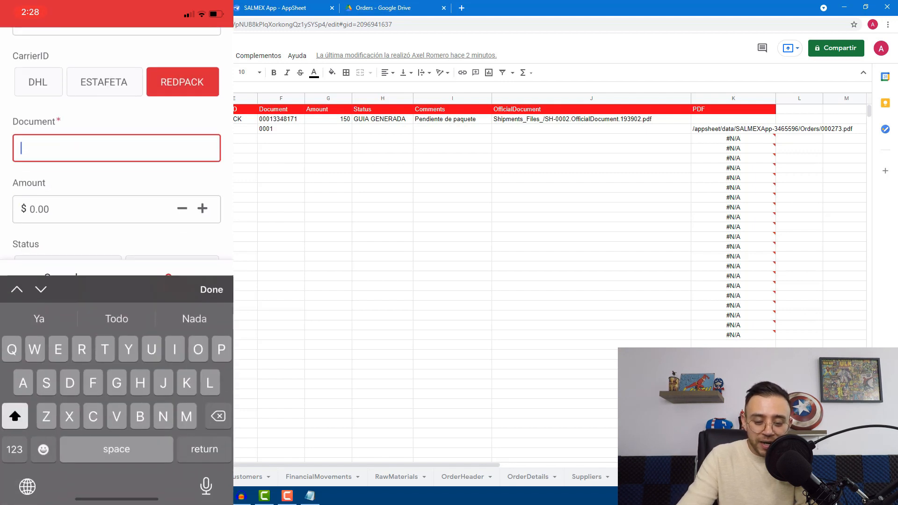
left_click(15, 443)
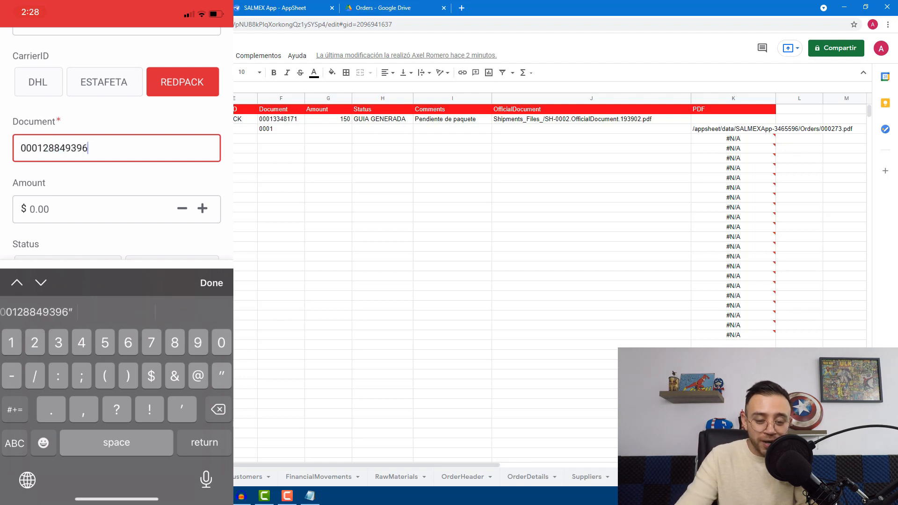
left_click(96, 210)
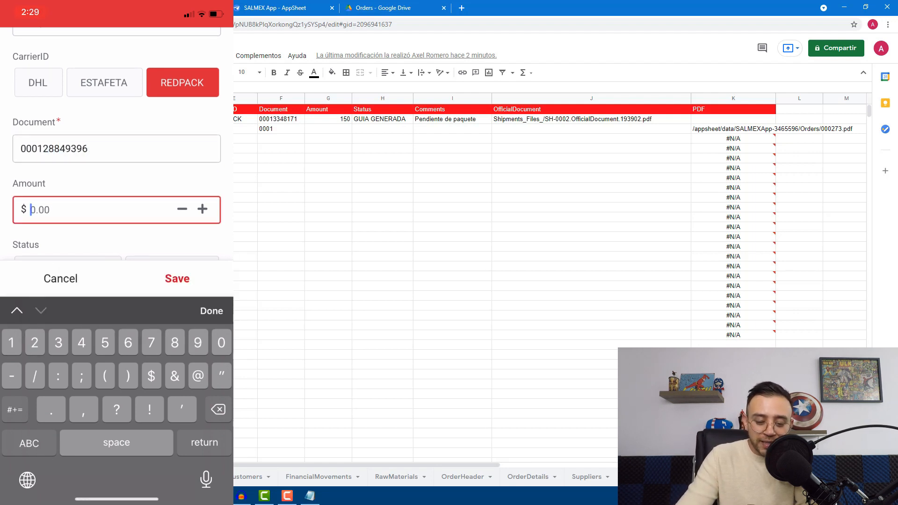
left_click(211, 310)
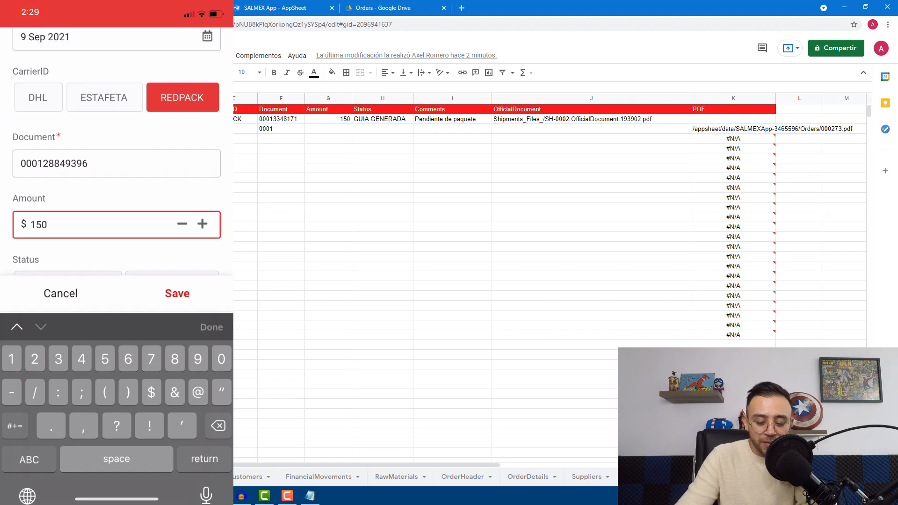
left_click(177, 466)
scroll(117, 255, "down", 1)
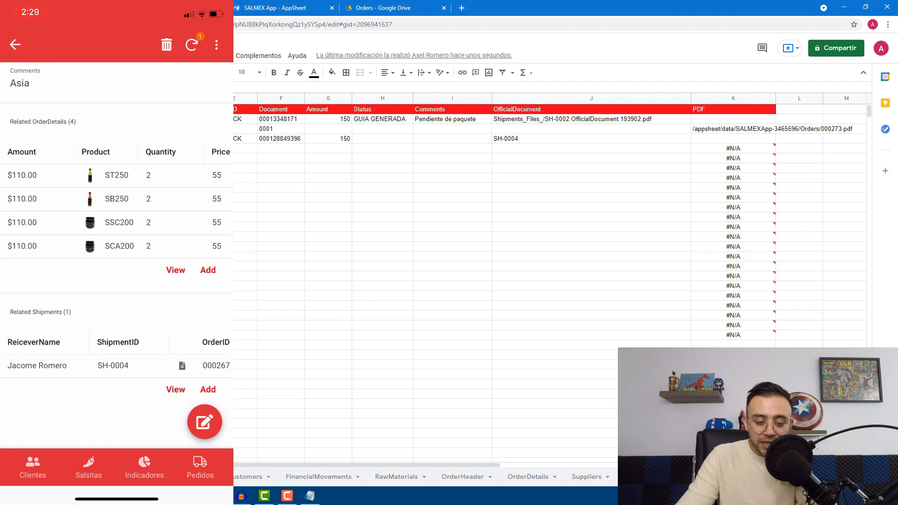
Open shipment SH-0004 and pull down twice to re-sync the app
left_click(182, 365)
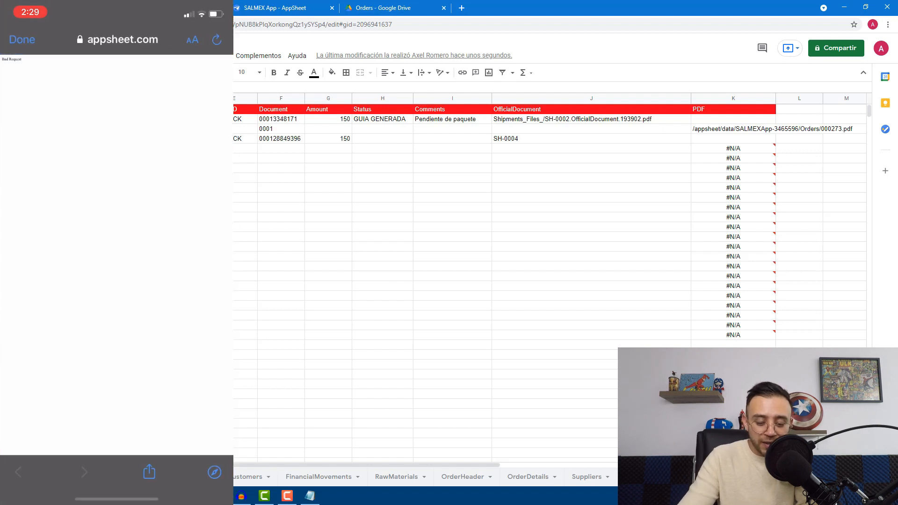
left_click(26, 41)
left_click(37, 366)
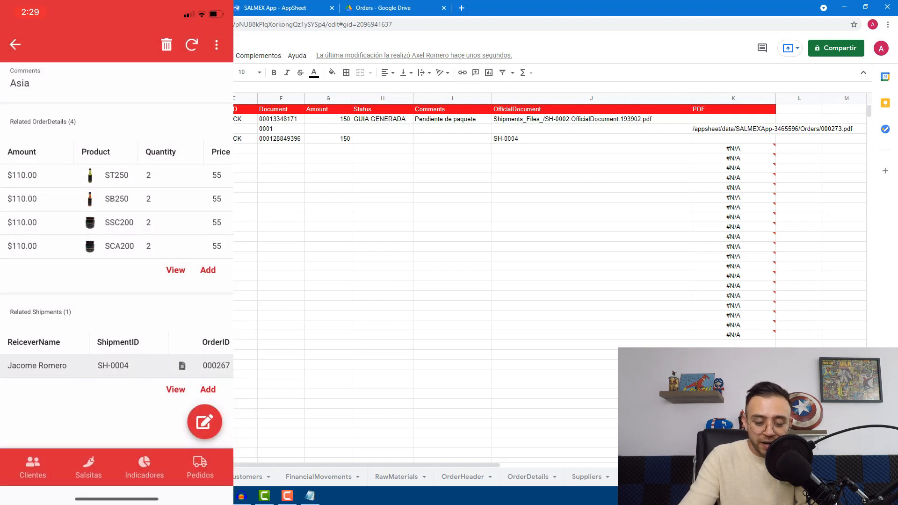
left_click_drag(117, 187, 116, 220)
left_click_drag(117, 187, 116, 243)
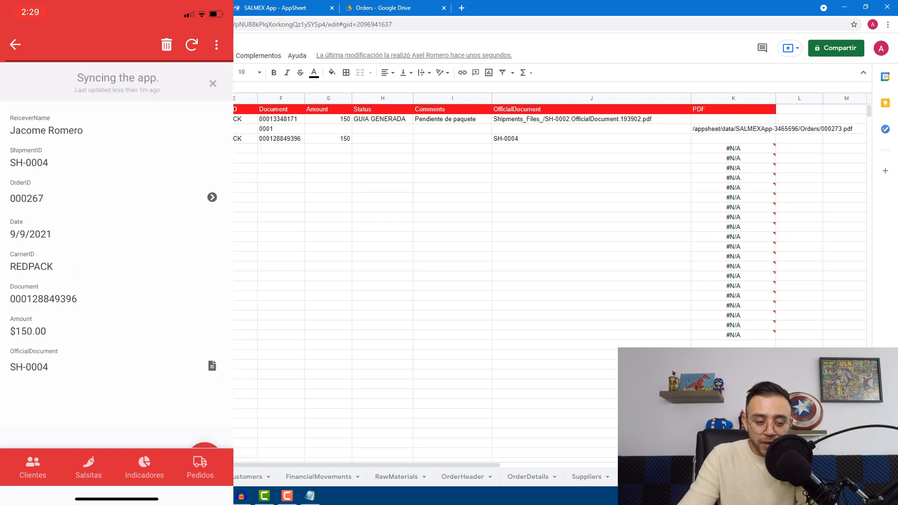
left_click(15, 44)
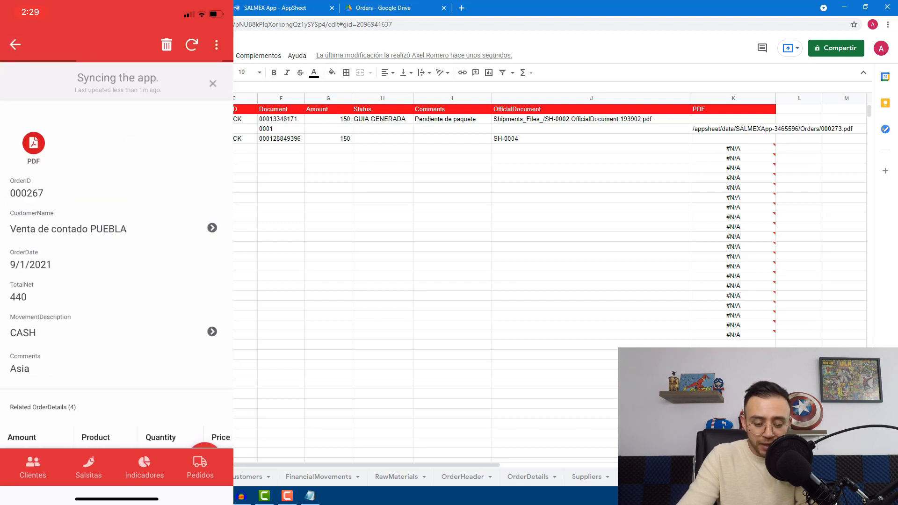
Back on order 000267, run the PDF action to create 000267.pdf
scroll(117, 257, "down", 5)
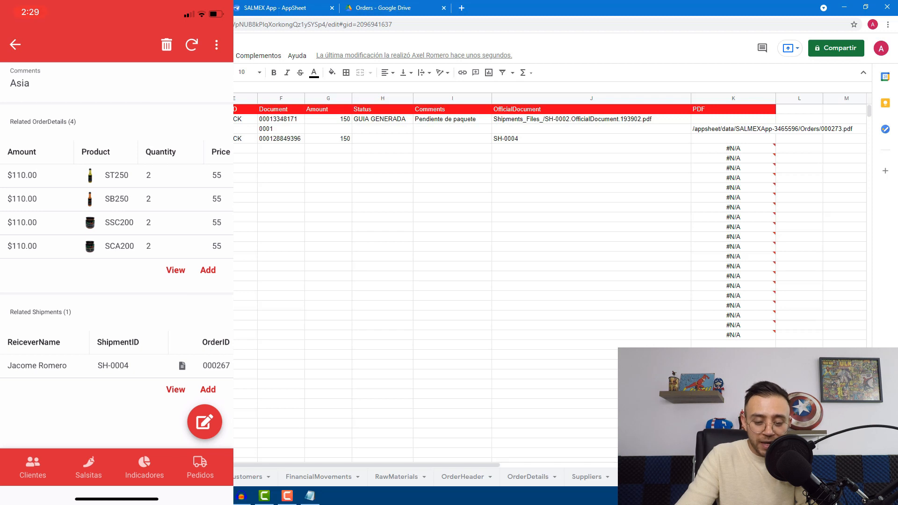
left_click(114, 365)
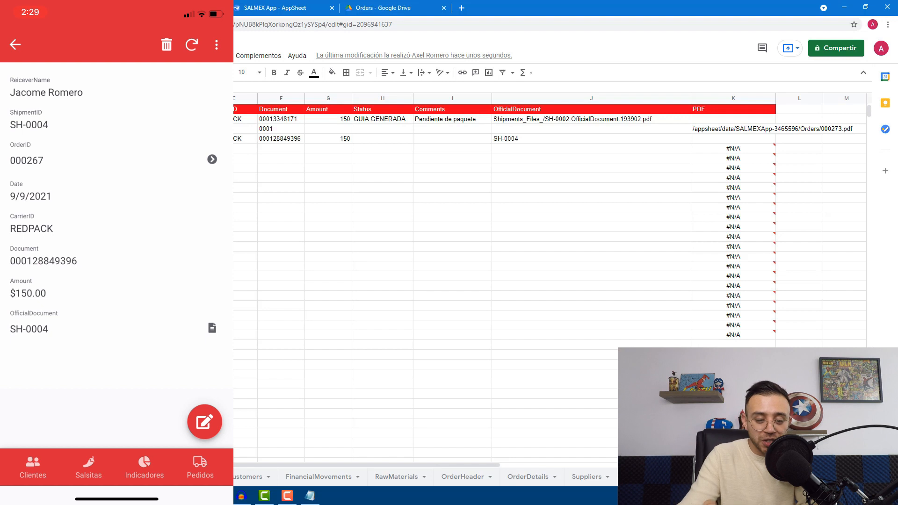
left_click(15, 44)
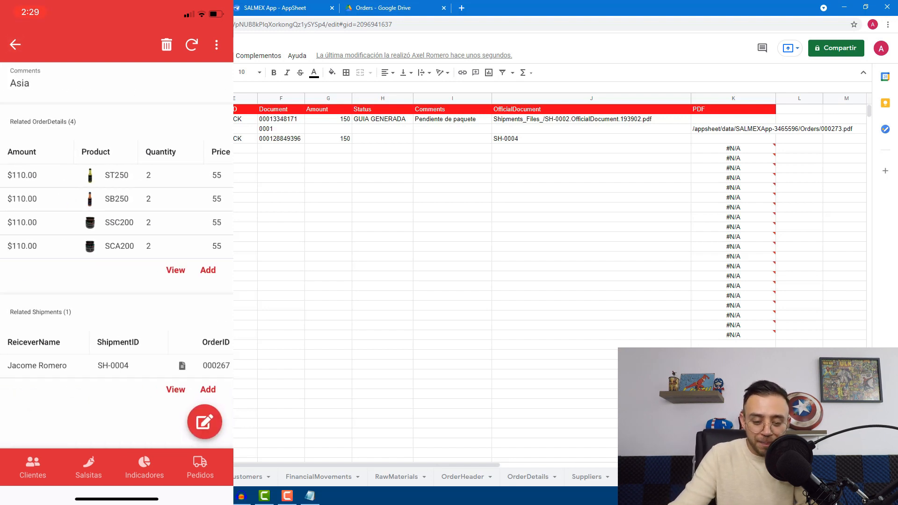
scroll(117, 252, "up", 5)
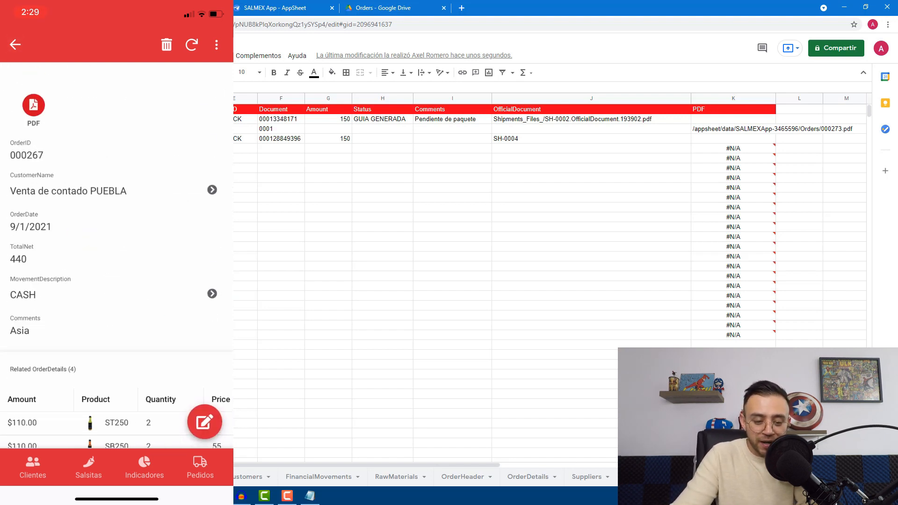
left_click(34, 105)
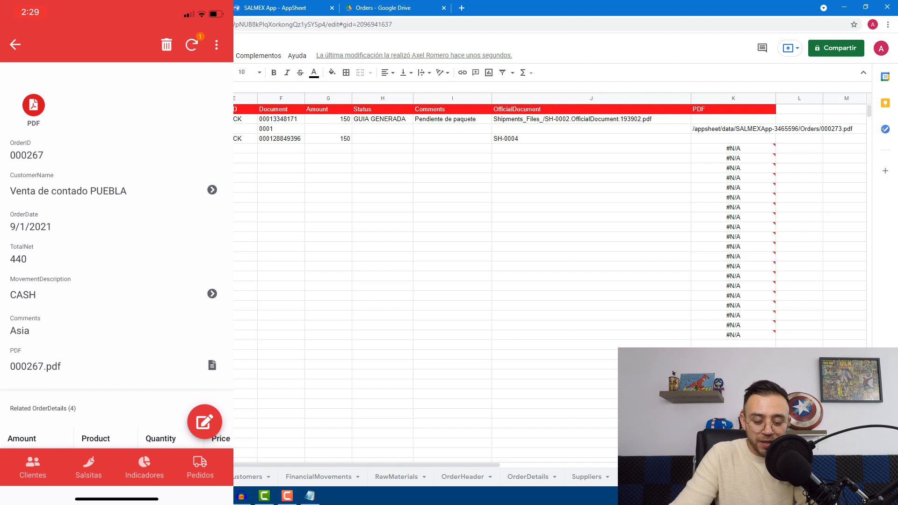
scroll(117, 252, "down", 3)
scroll(117, 253, "up", 3)
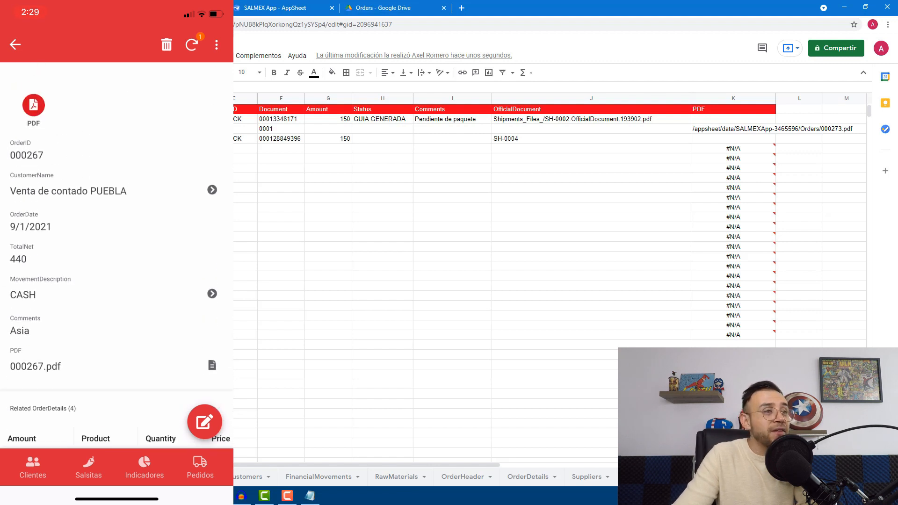
left_click(10, 139)
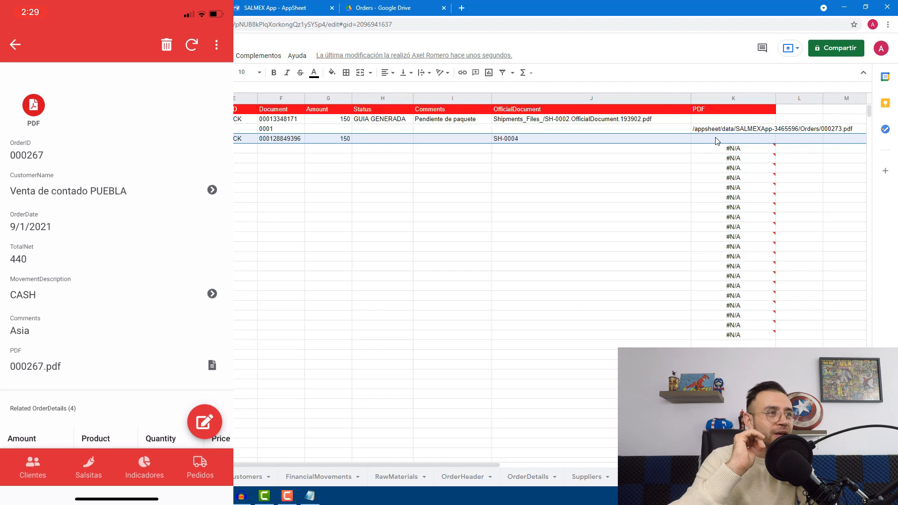
Check the 000273.pdf and 000267.pdf path cells in the OrderHeader sheet
left_click(461, 478)
left_click(462, 337)
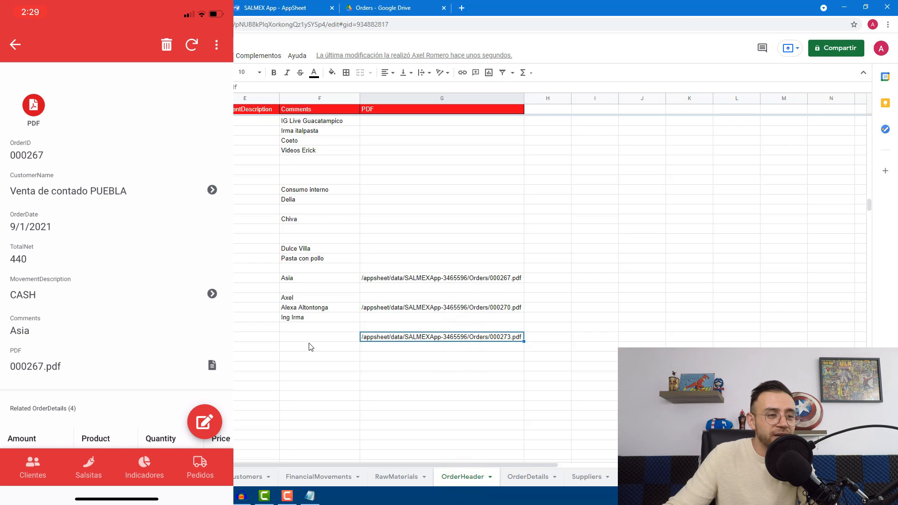
left_click(445, 278)
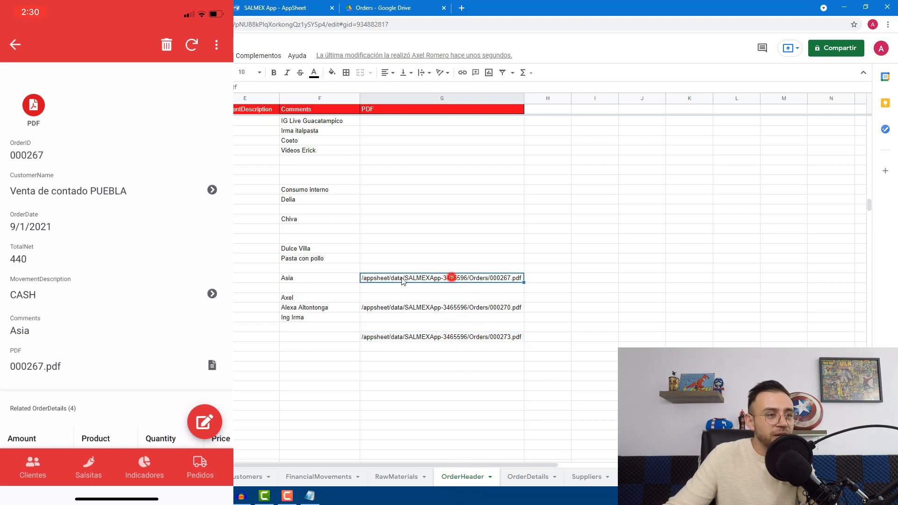
key("shift+space")
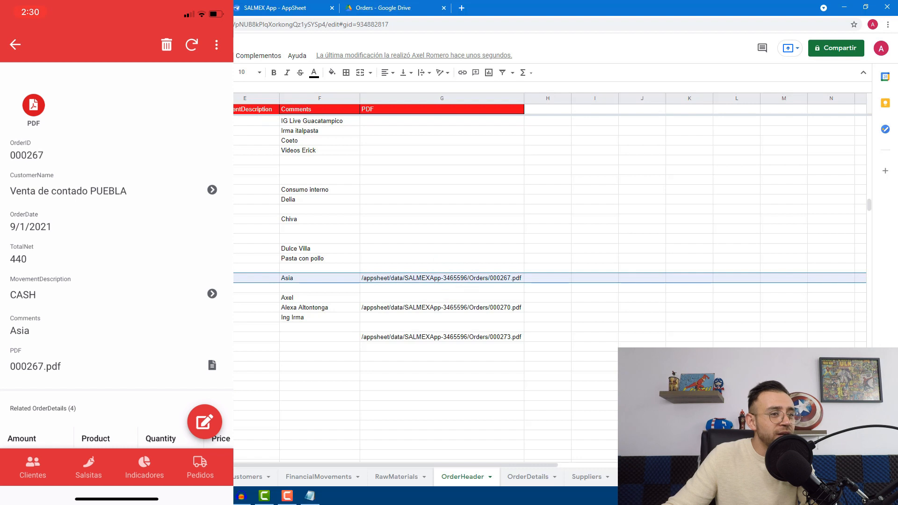
left_click(89, 477)
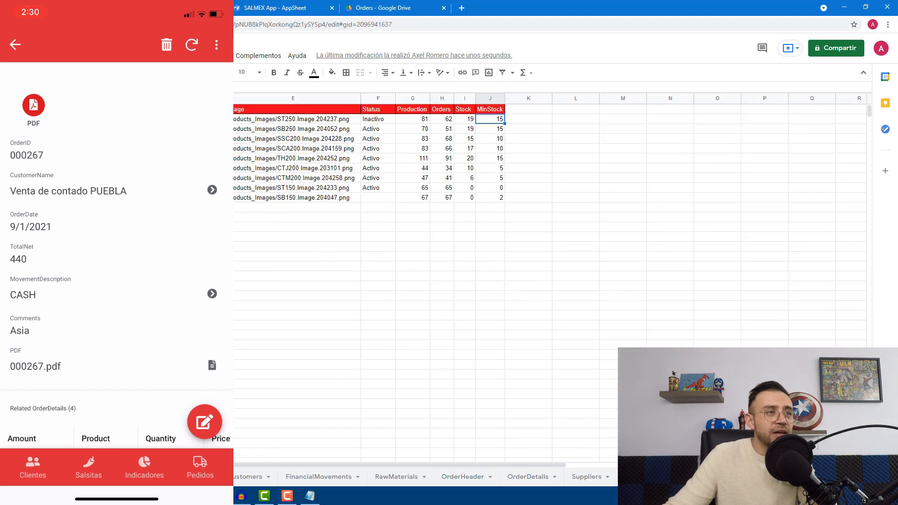
Fill K3's PDF formula down column K so K4 shows Orders/000267.pdf
left_click(681, 201)
left_click(726, 132)
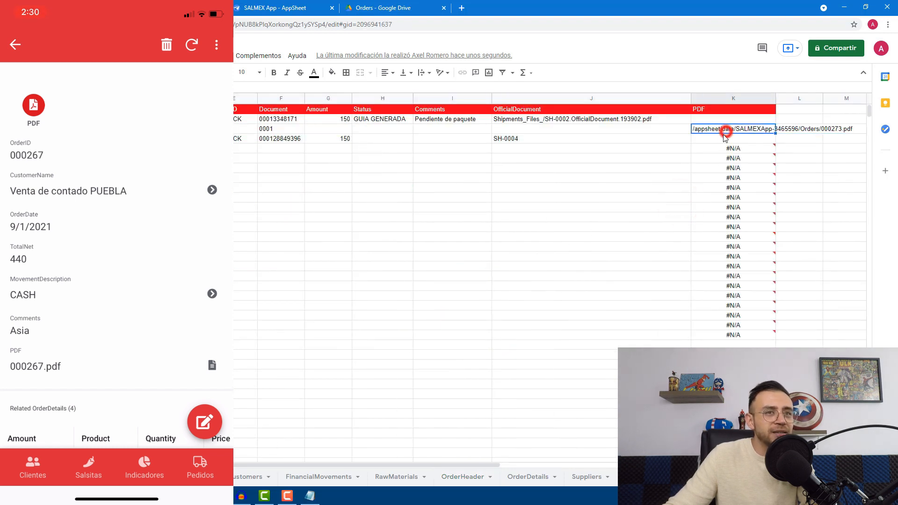
left_click(720, 137)
left_click(720, 130)
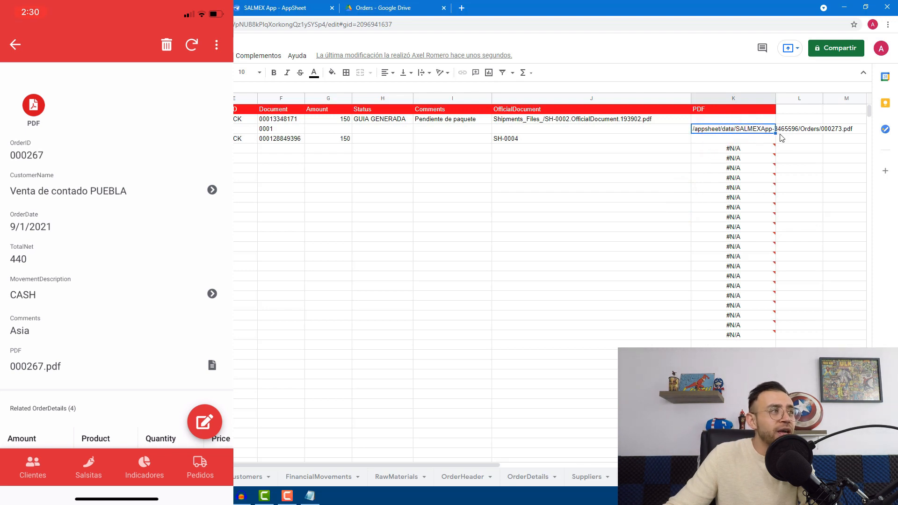
left_click_drag(776, 133, 771, 336)
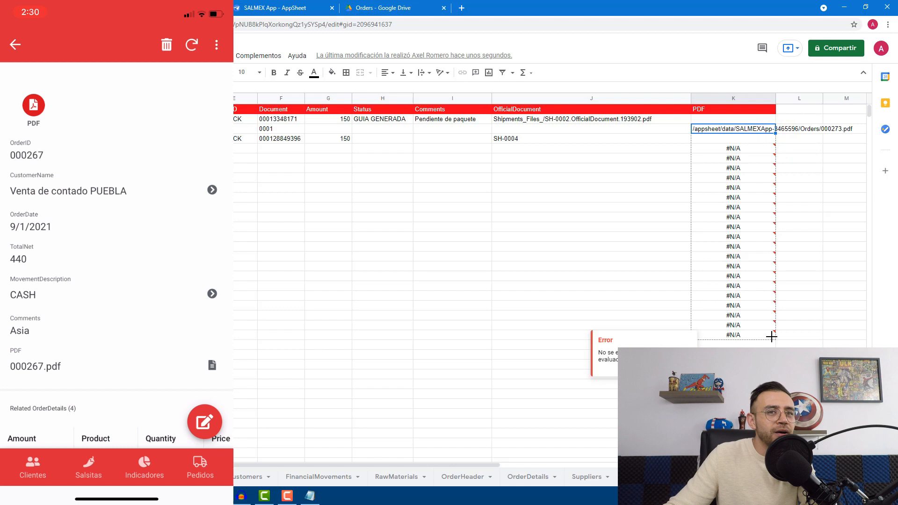
left_click(735, 139)
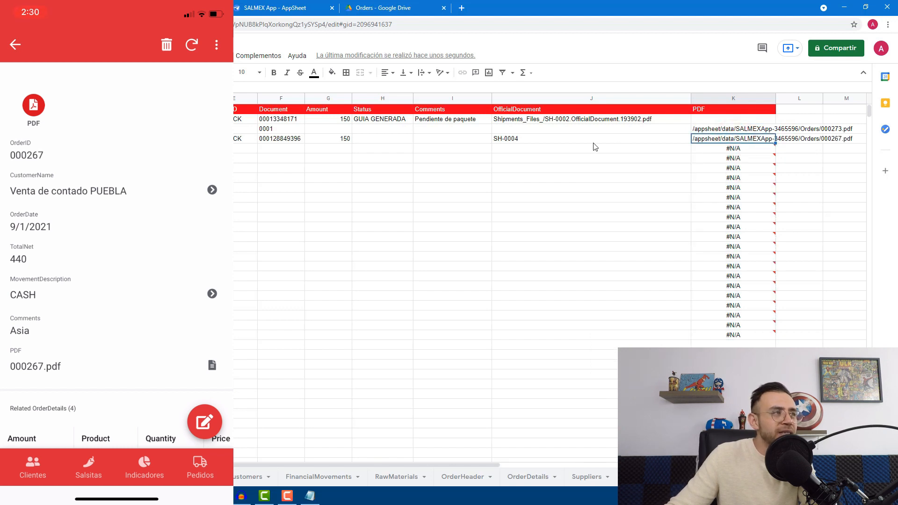
mouse_move(695, 150)
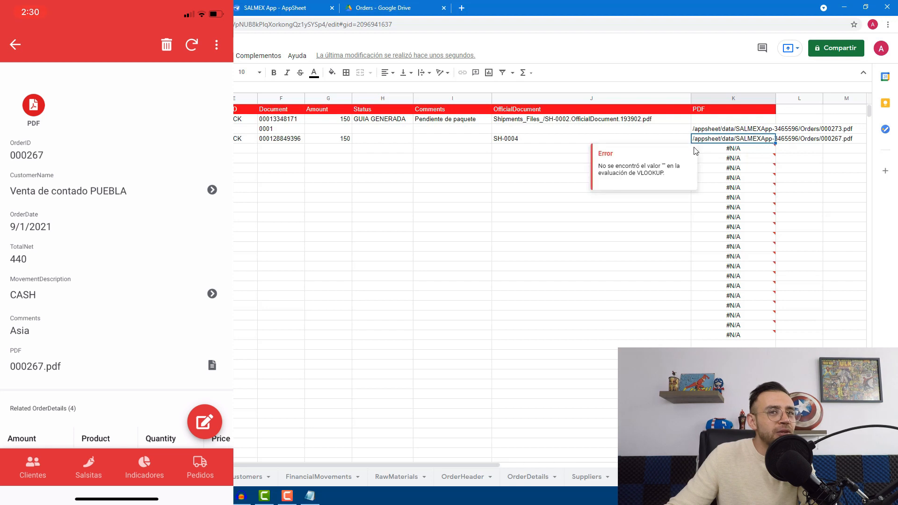
left_click(701, 148)
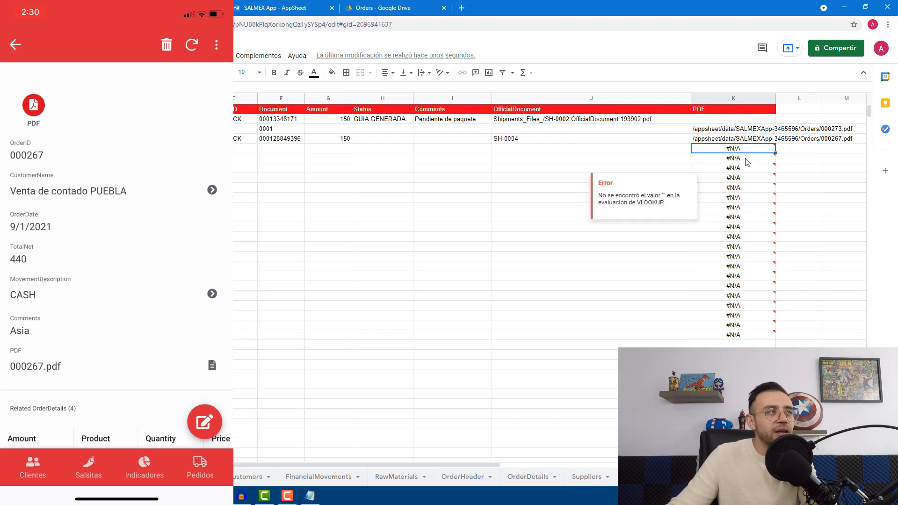
left_click(732, 140)
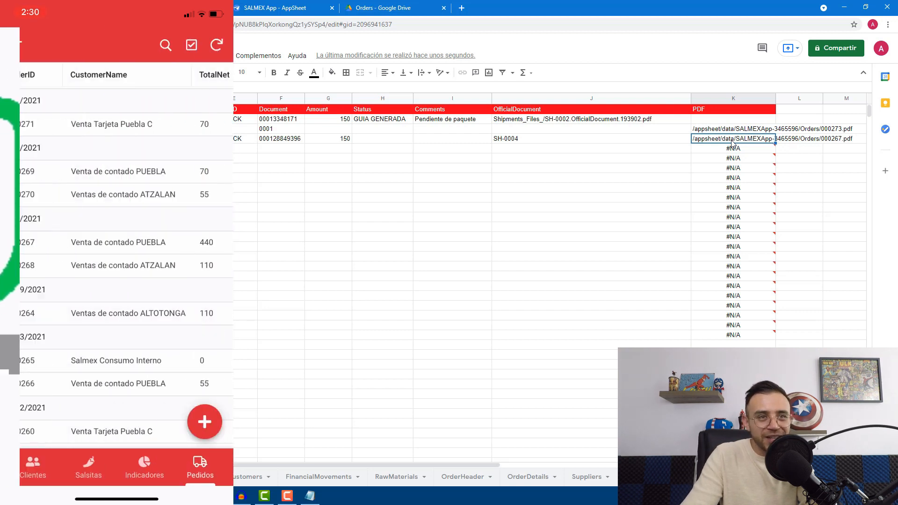
Open order 000267's shipment SH-0004 and its 000267.pdf file from Pedidos
left_click(141, 138)
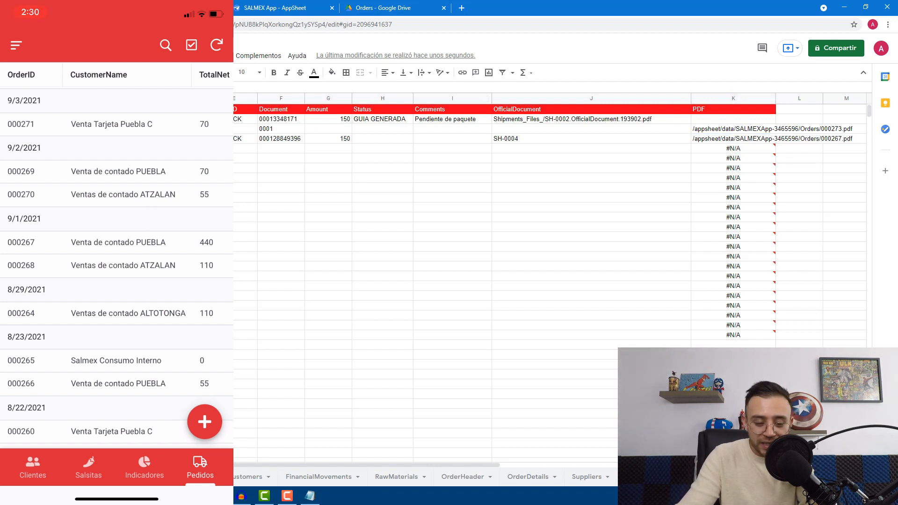
scroll(116, 266, "down", 1)
left_click(117, 200)
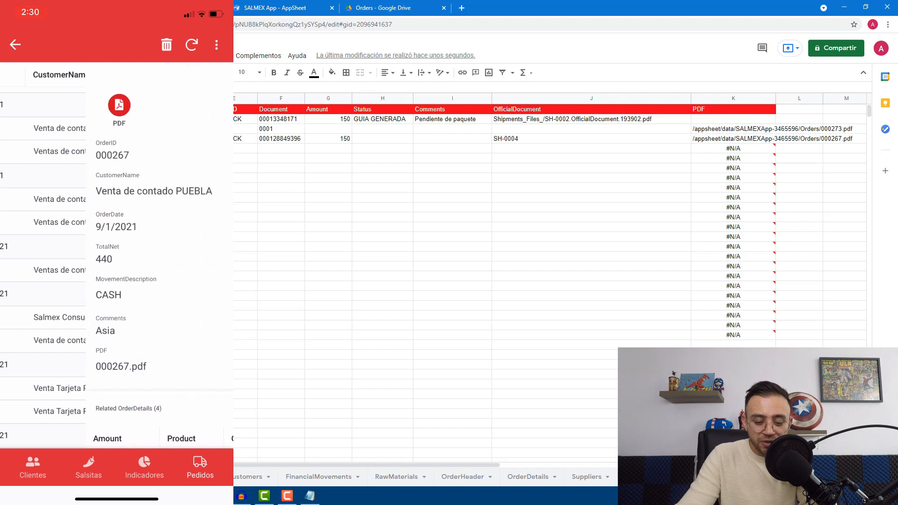
scroll(117, 257, "down", 5)
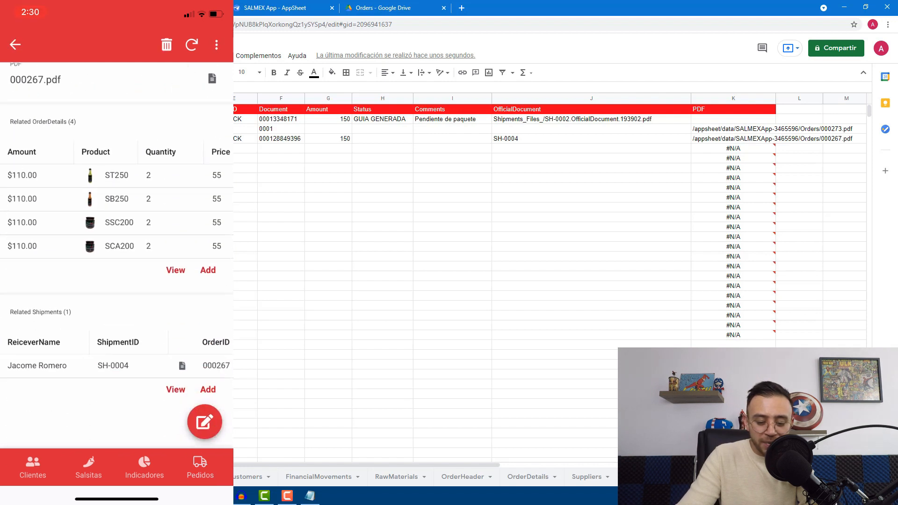
left_click(117, 365)
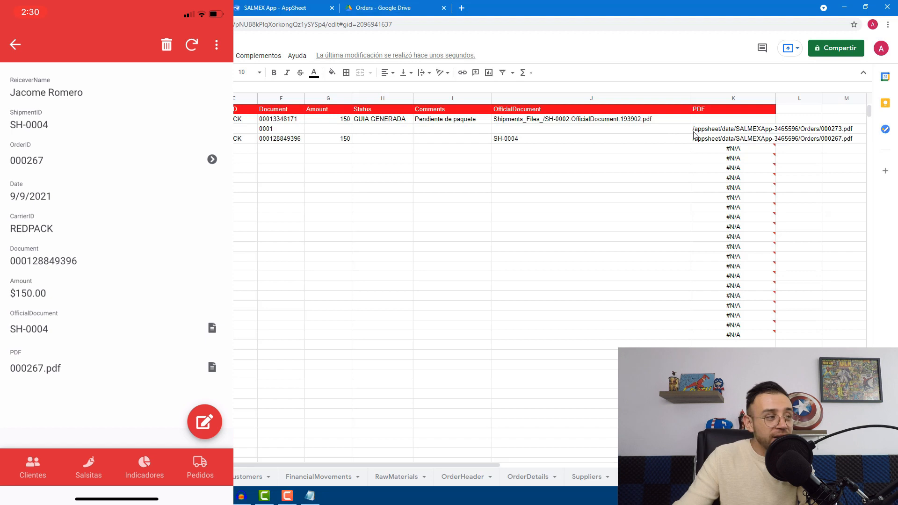
left_click(722, 138)
mouse_move(745, 211)
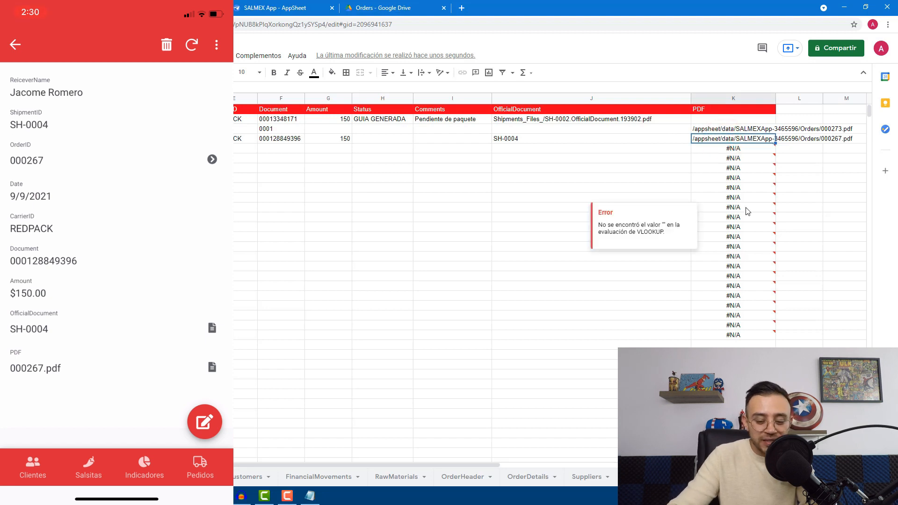